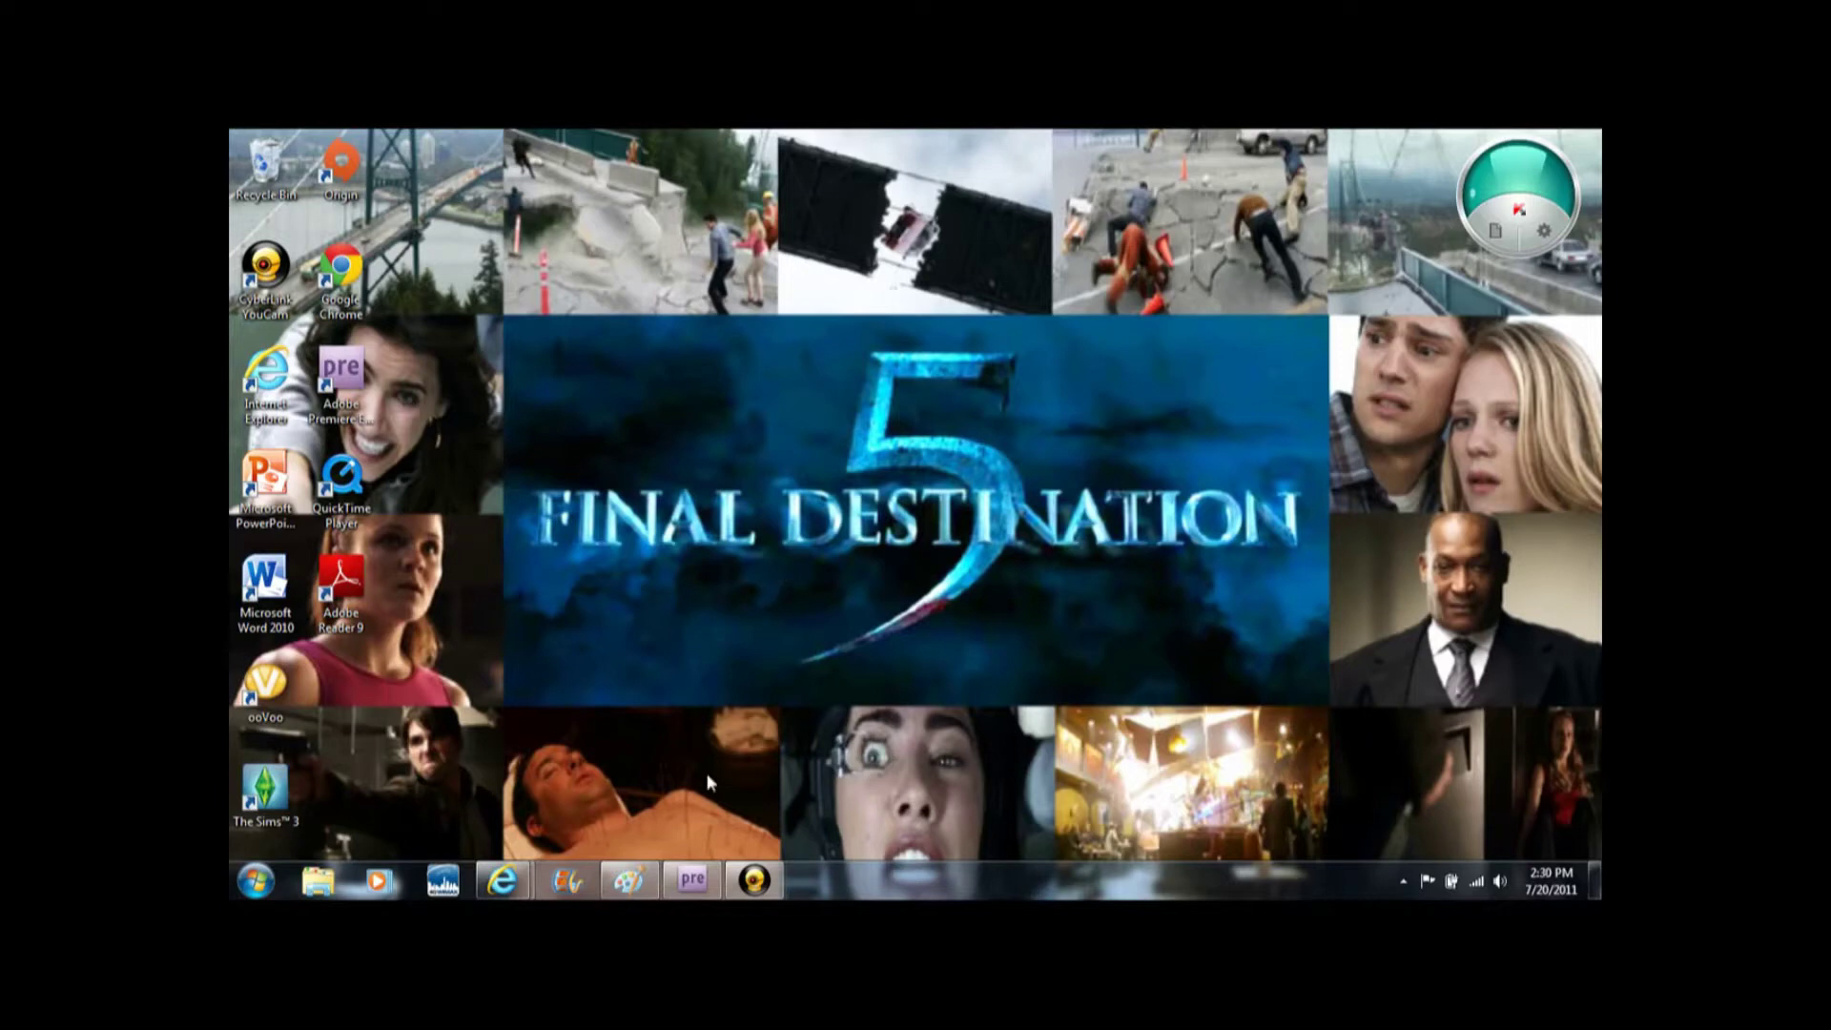
Switch to Adobe Premiere Elements and import the DecapCU01a movie from the Videos library into the project.
{"action": "left_click", "coordinate": [693, 878]}
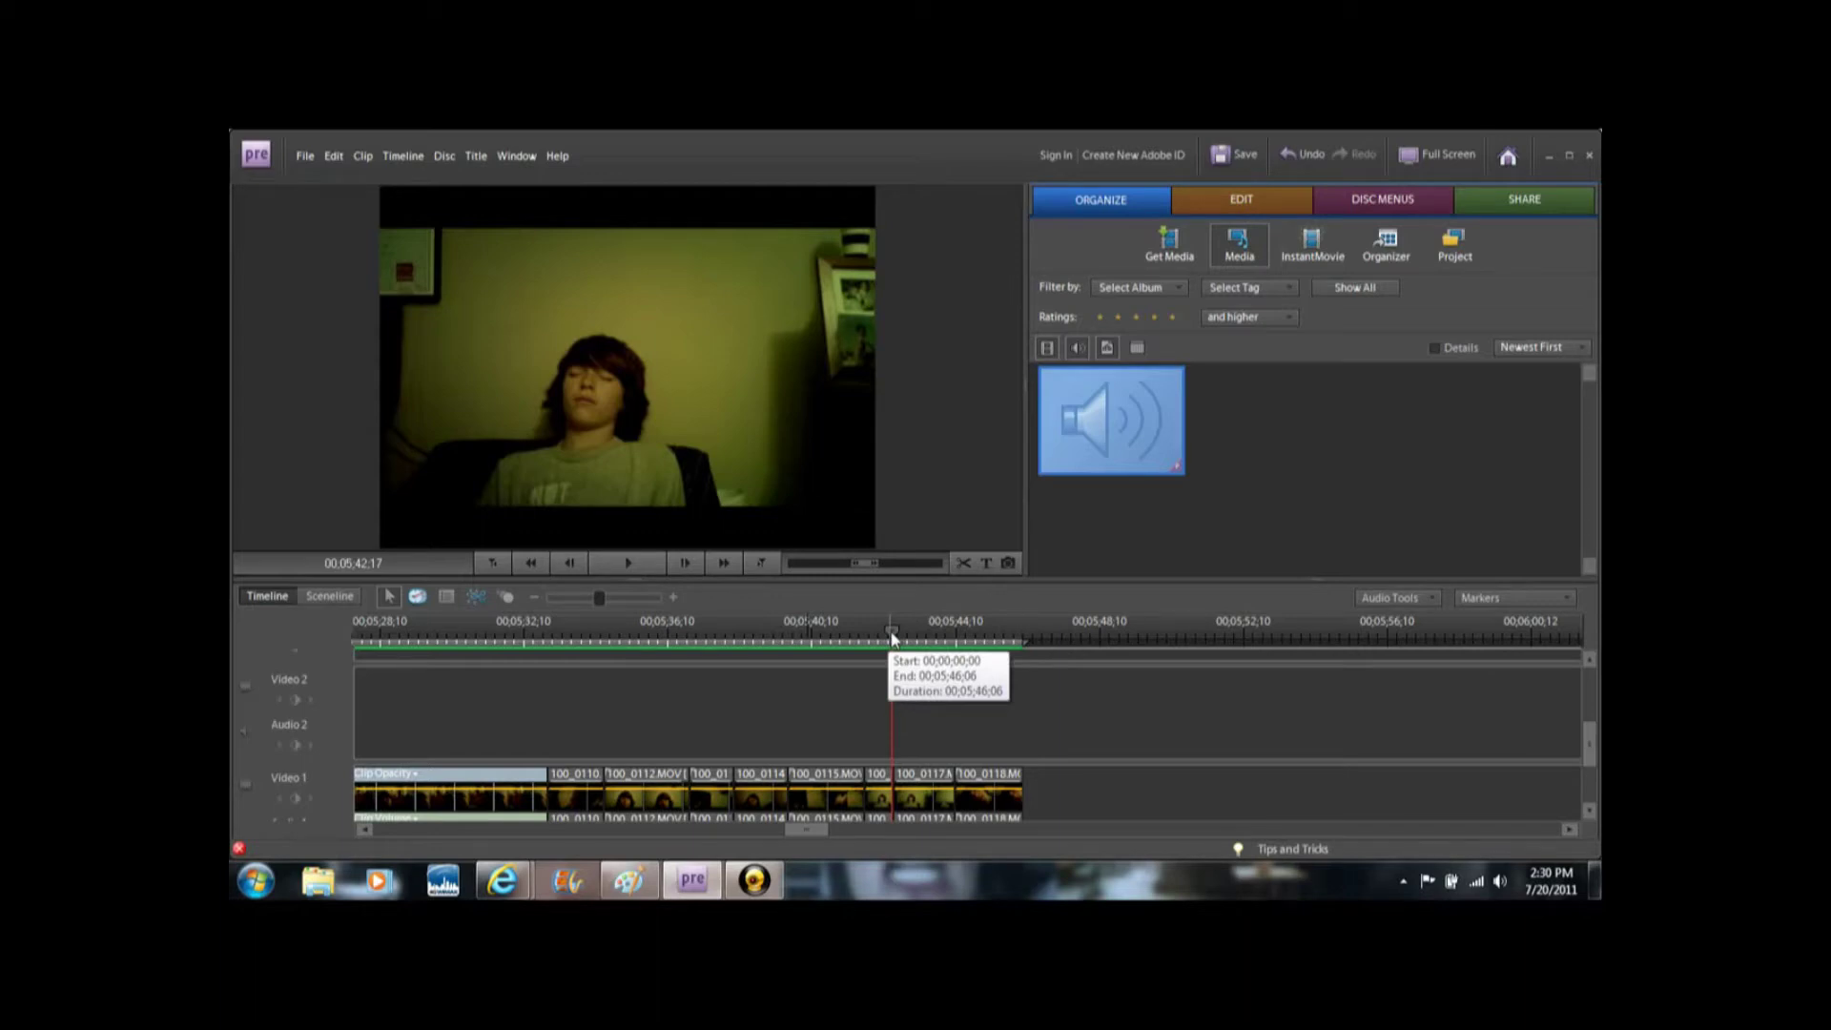
{"action": "mouse_move", "coordinate": [892, 637]}
{"action": "left_mouse_down"}
{"action": "mouse_move", "coordinate": [881, 648]}
{"action": "mouse_move", "coordinate": [913, 643]}
{"action": "mouse_move", "coordinate": [889, 654]}
{"action": "left_mouse_up"}
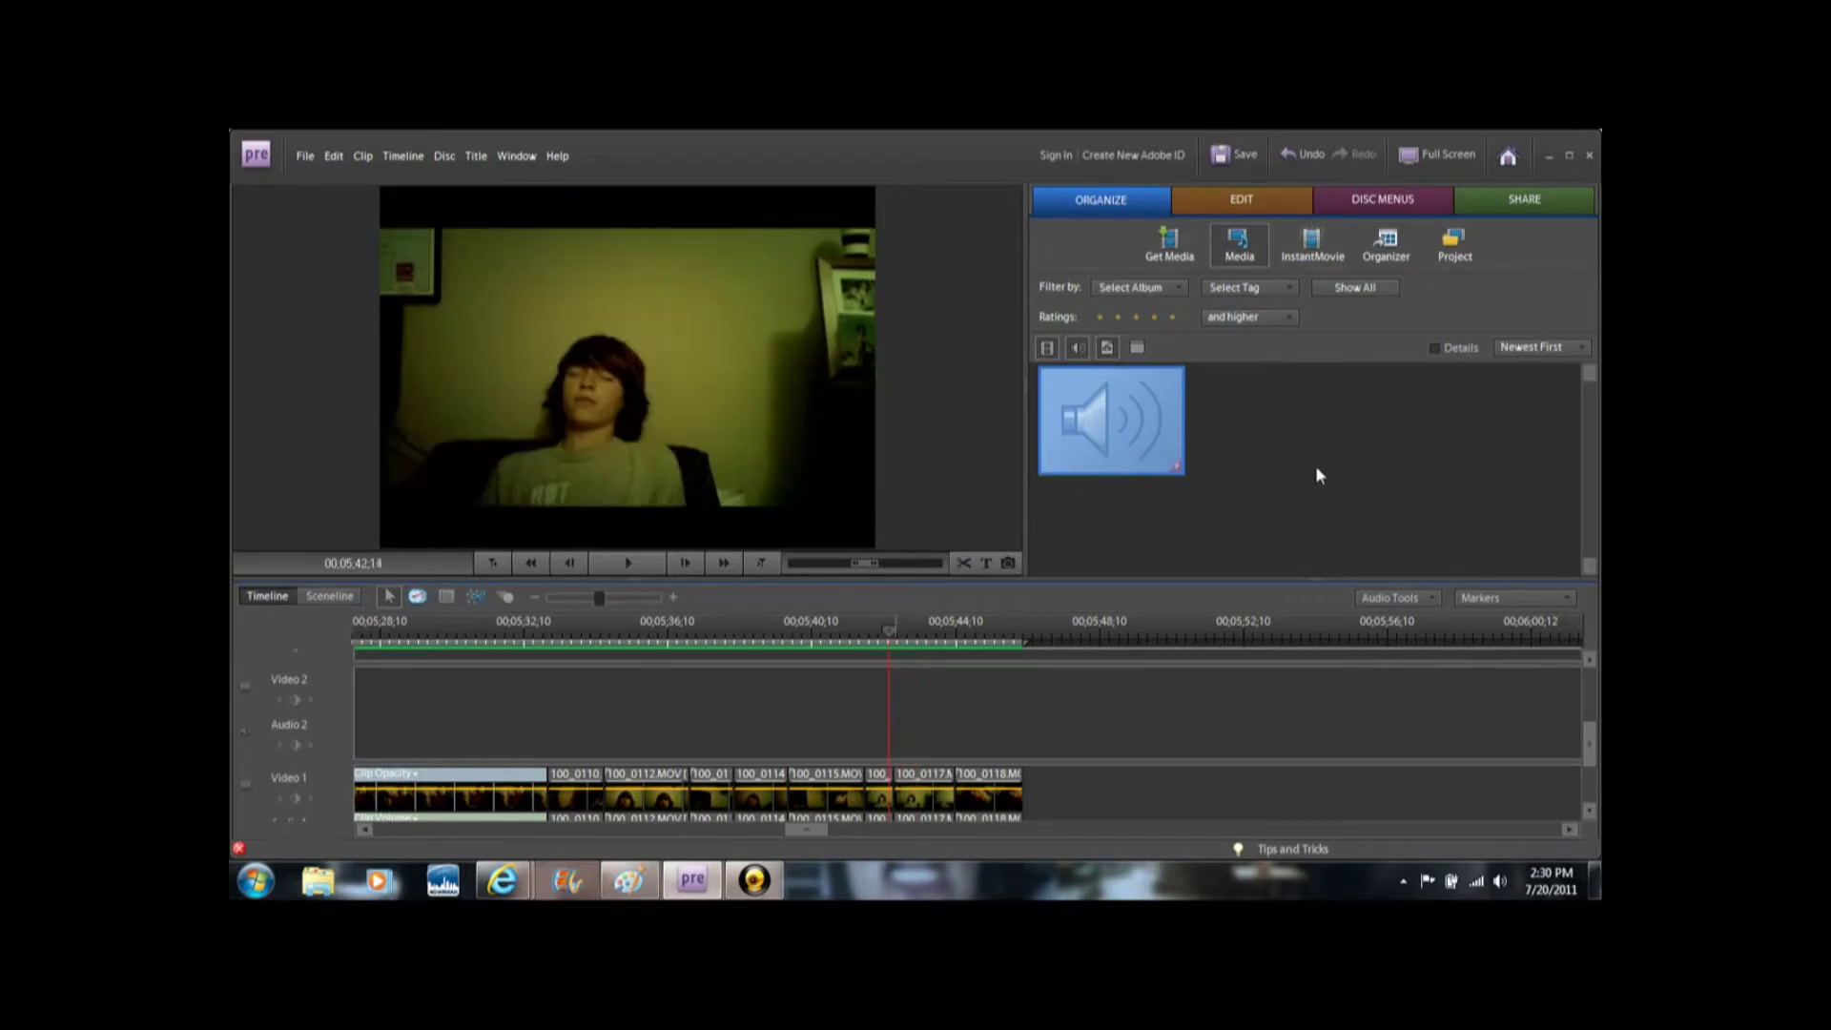
{"action": "left_click", "coordinate": [1173, 258]}
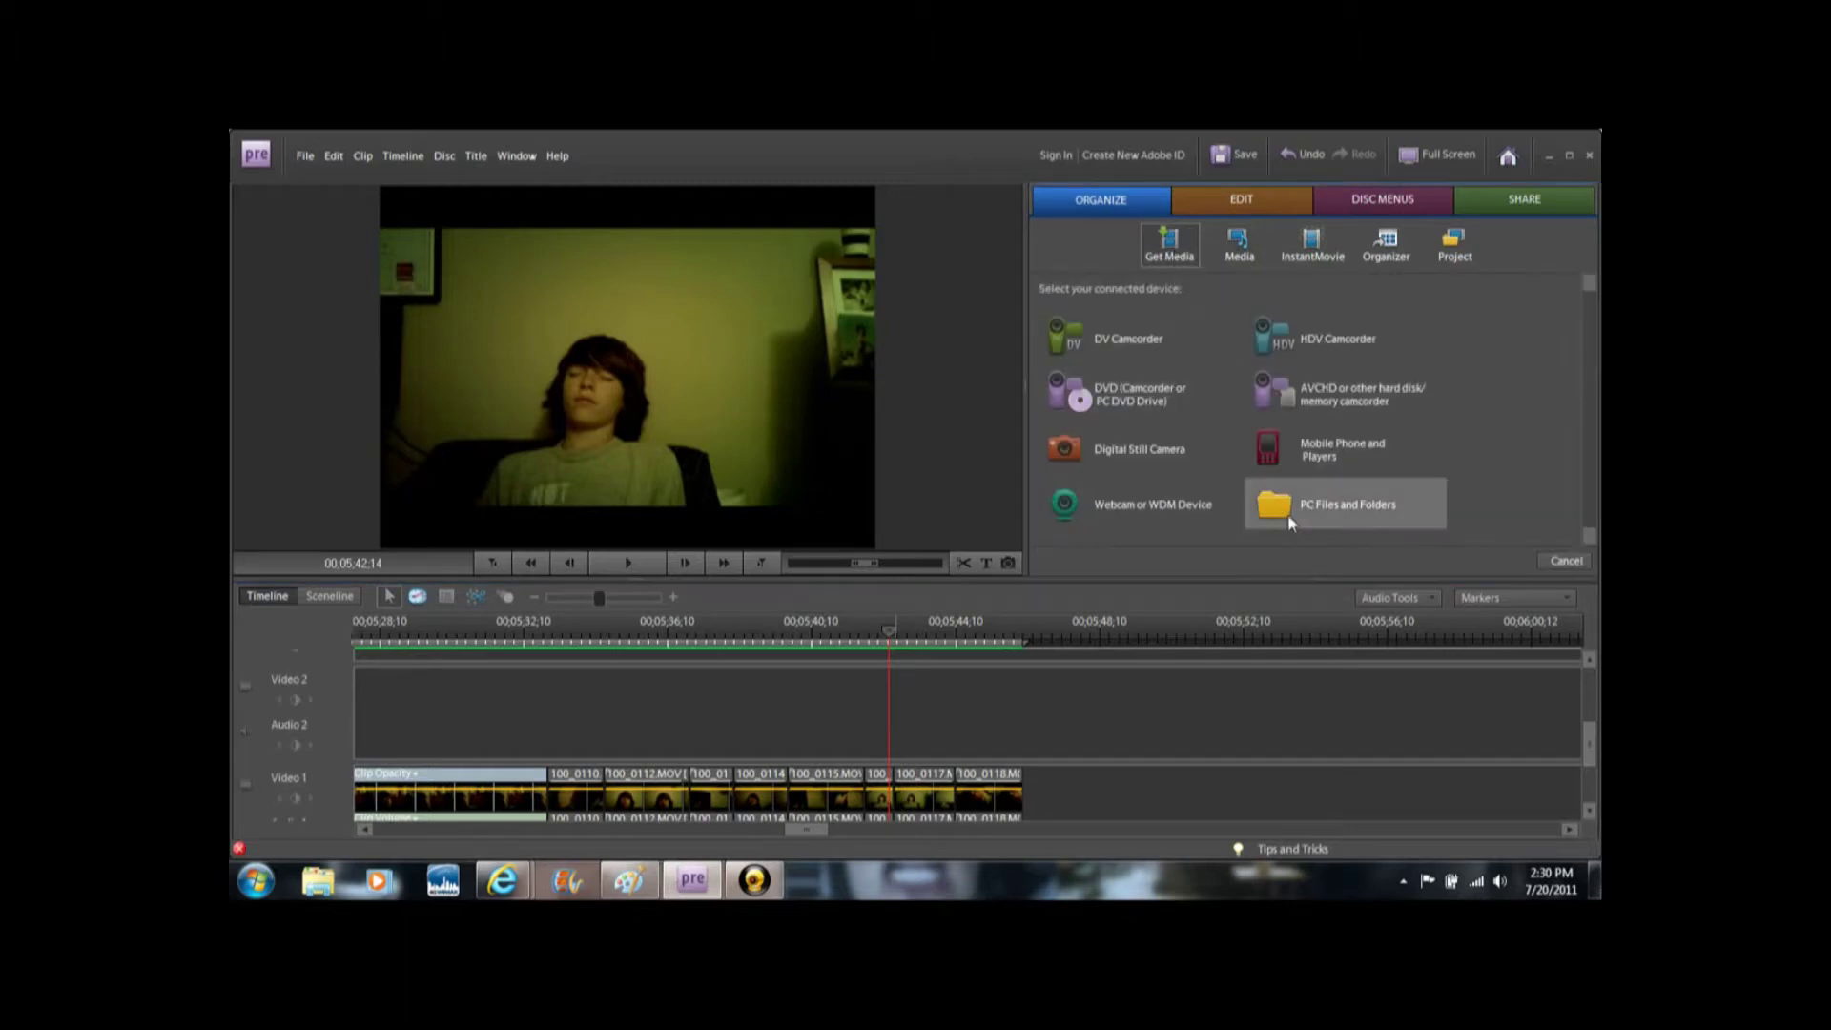
{"action": "left_click", "coordinate": [1287, 512]}
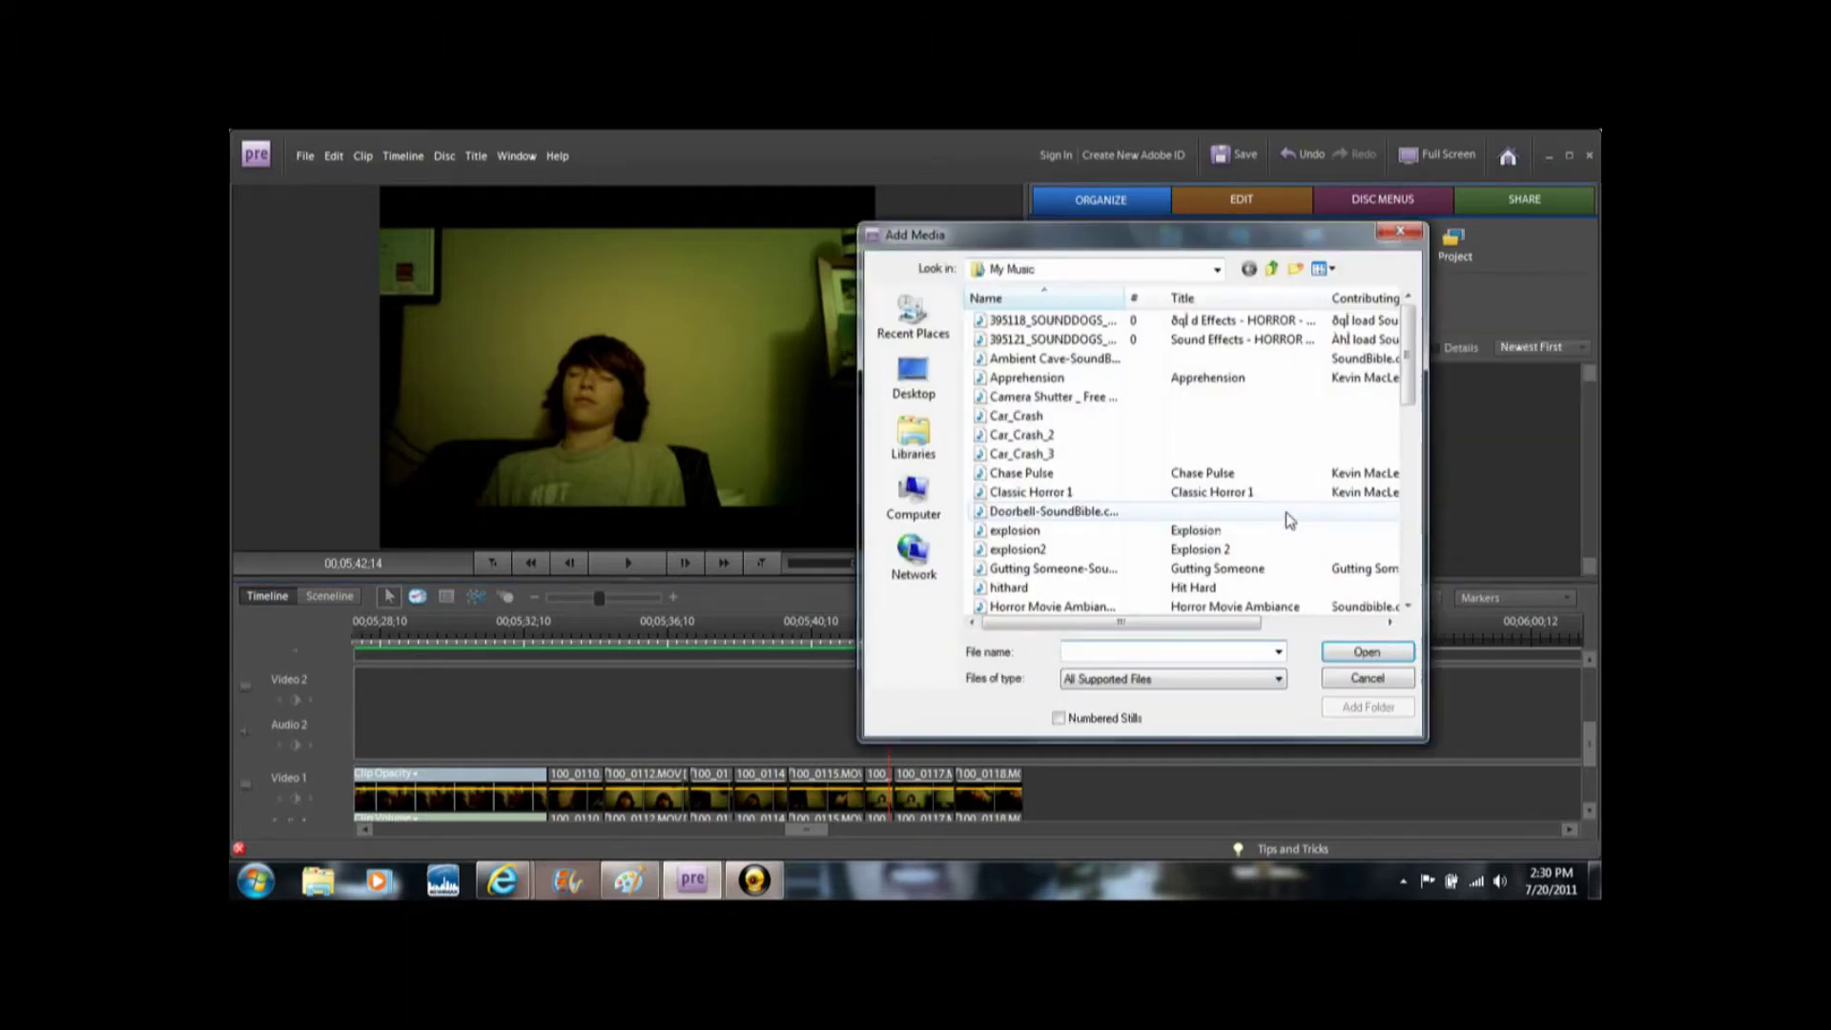
{"action": "left_click", "coordinate": [913, 437]}
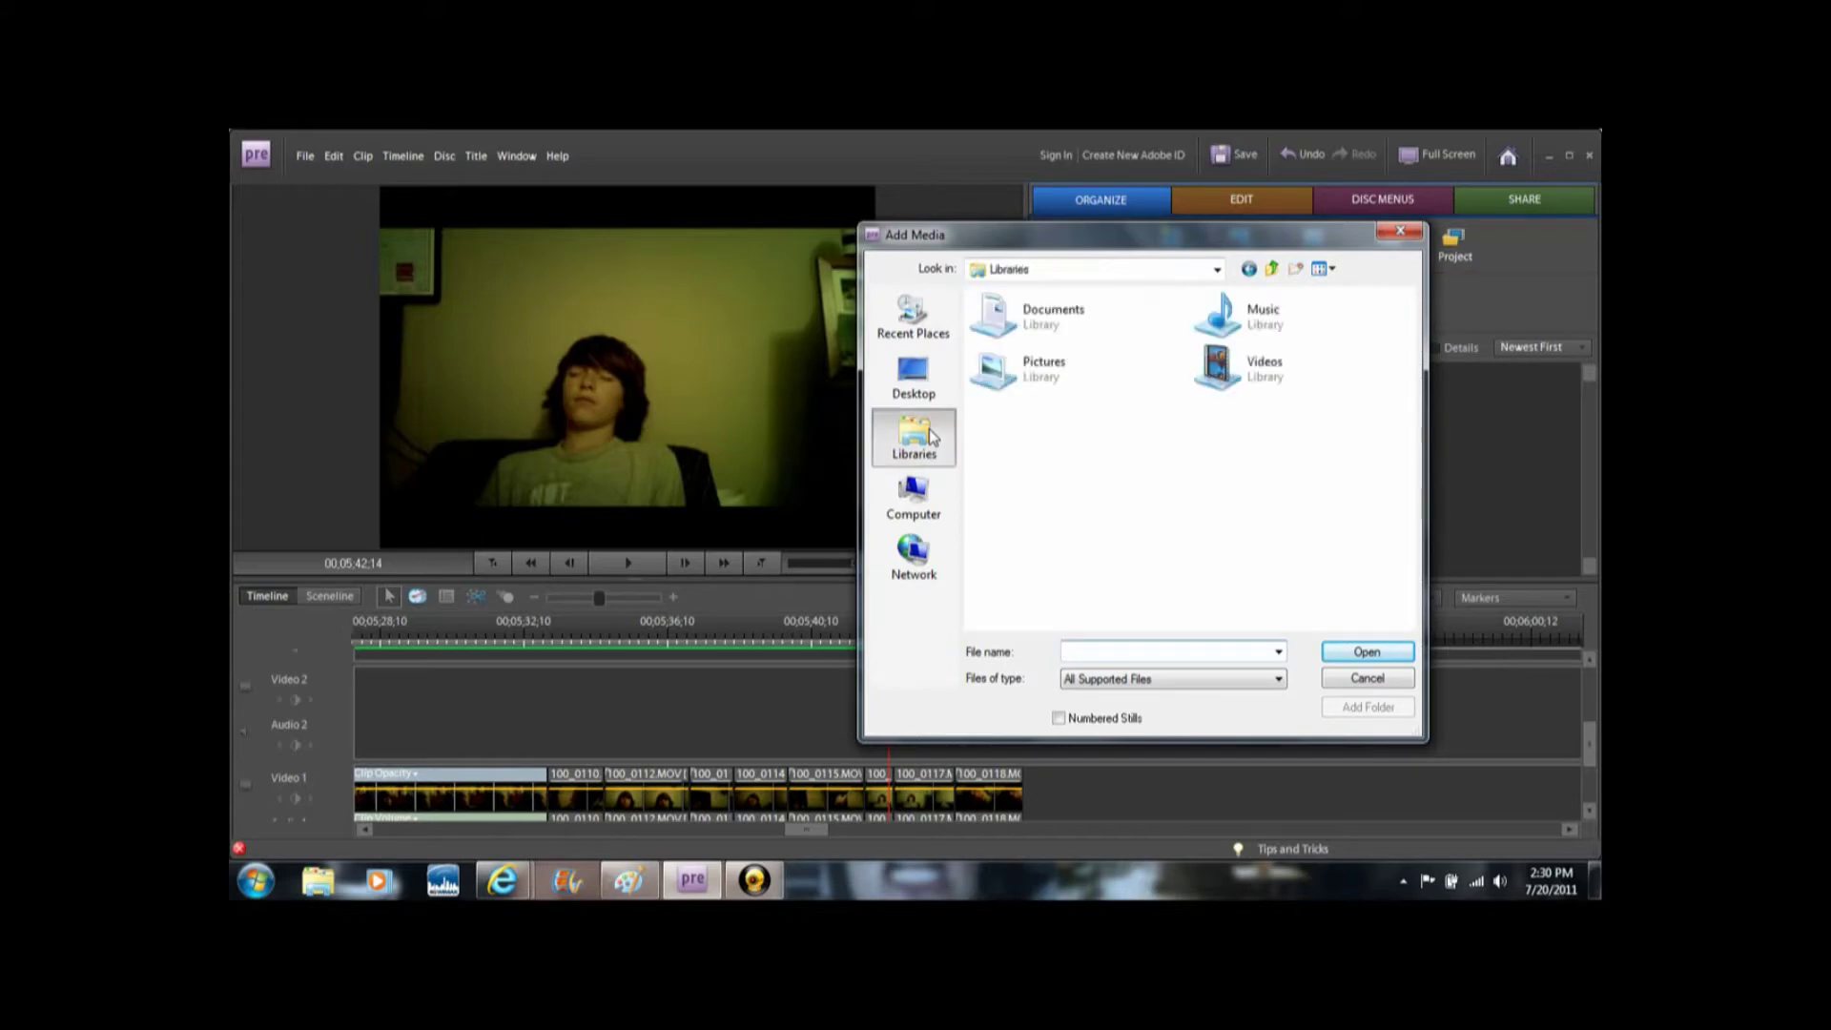
{"action": "double_click", "coordinate": [1245, 368]}
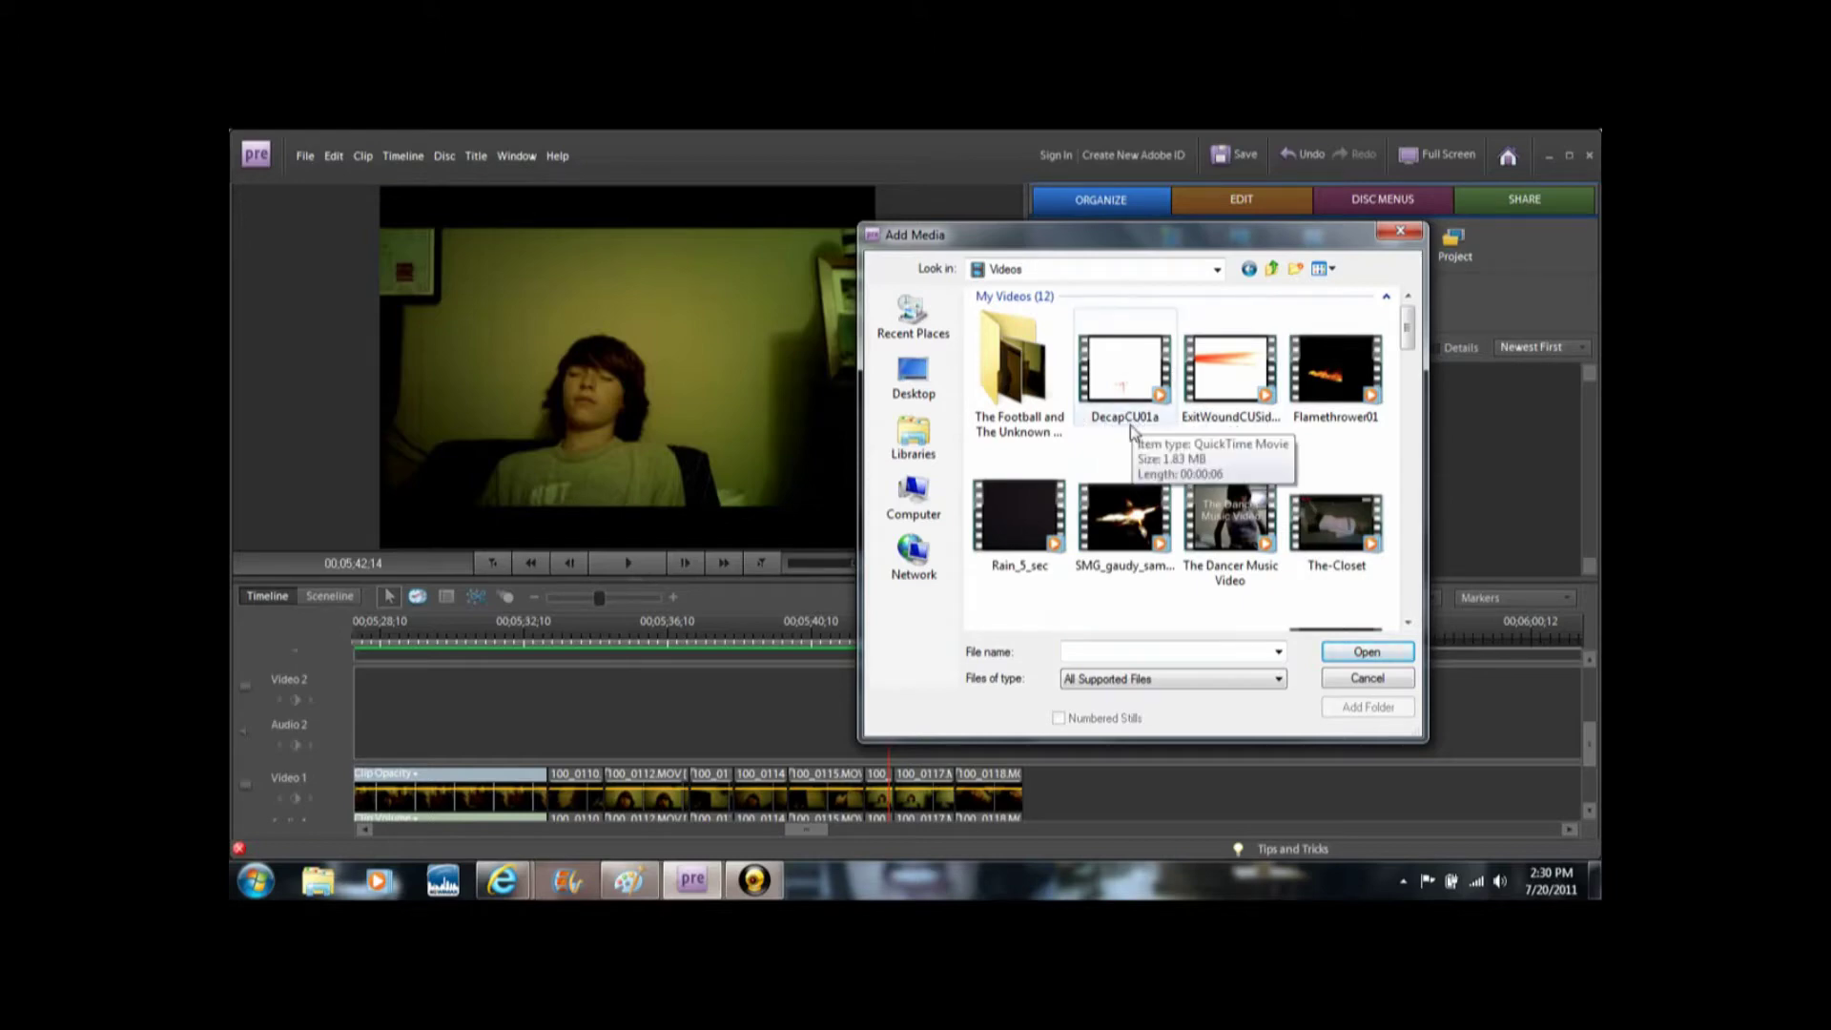
{"action": "double_click", "coordinate": [1141, 378]}
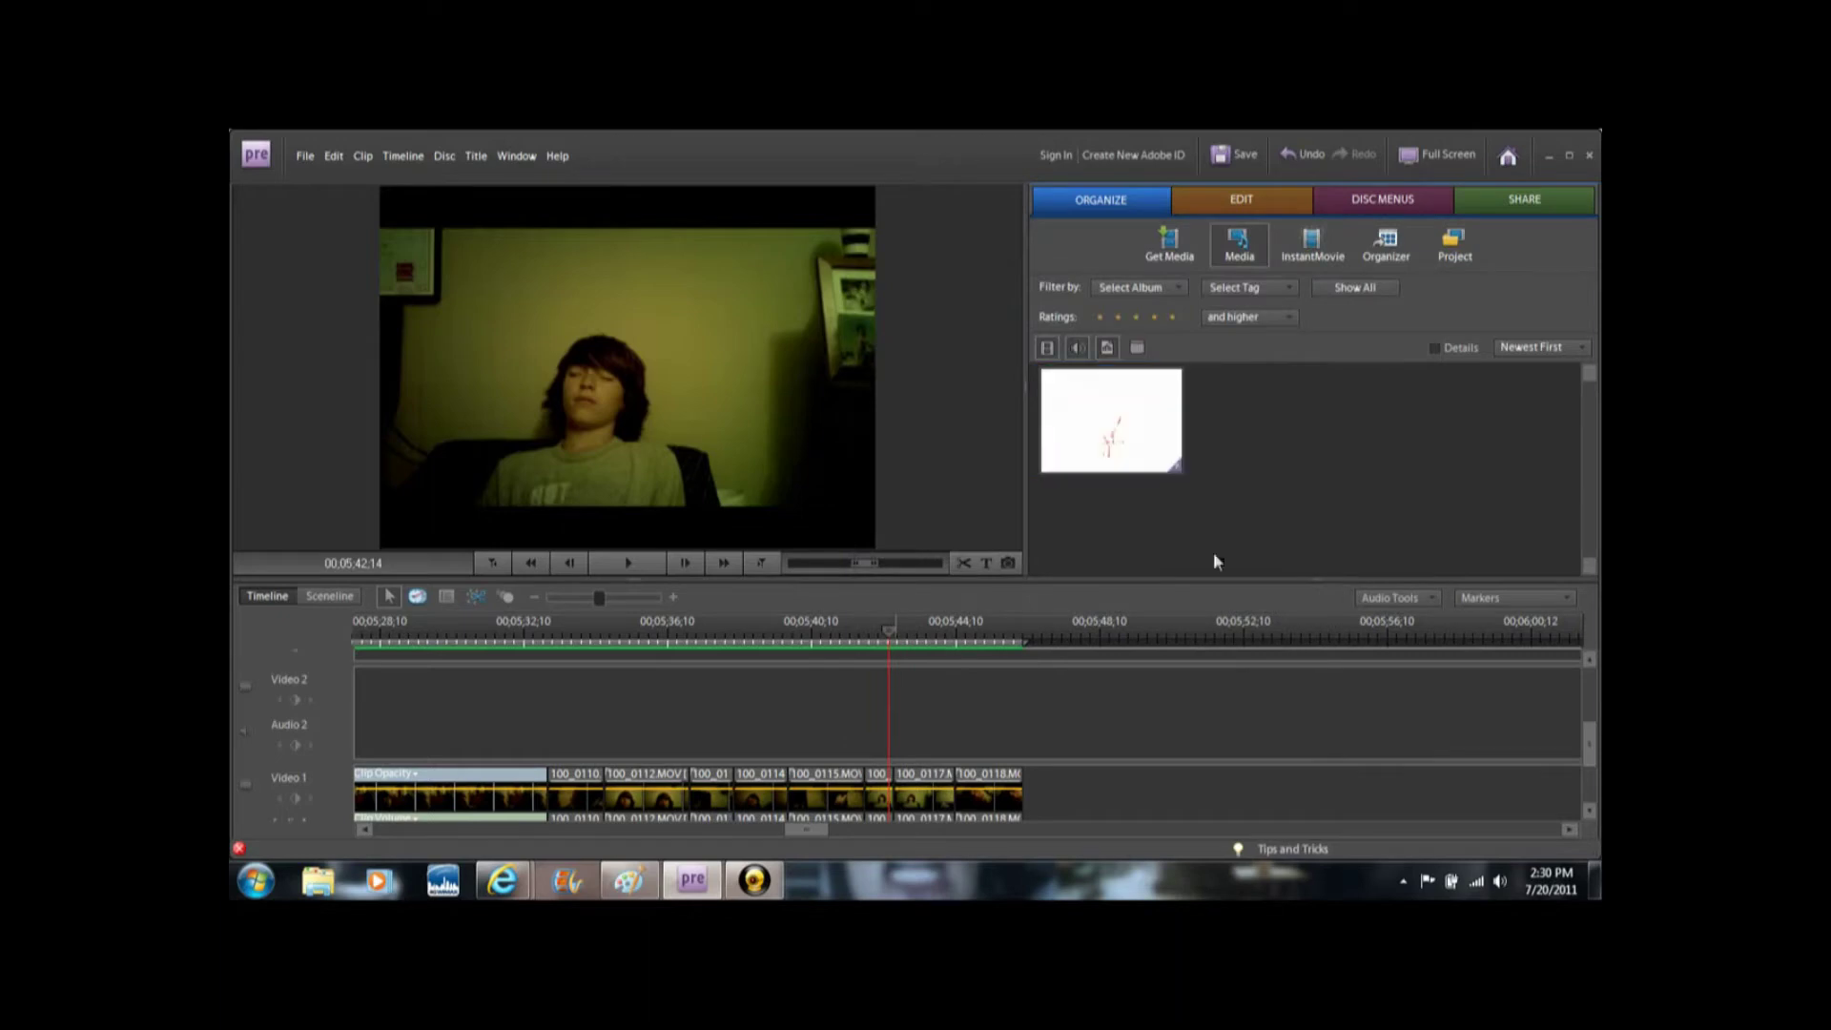
Find the frame where the head jerks back and place the DecapCU01a clip there on Video 2, at 00;05;42;20.
{"action": "left_click", "coordinate": [896, 636]}
{"action": "mouse_move", "coordinate": [896, 633]}
{"action": "left_mouse_down"}
{"action": "mouse_move", "coordinate": [923, 639]}
{"action": "mouse_move", "coordinate": [895, 655]}
{"action": "left_mouse_up"}
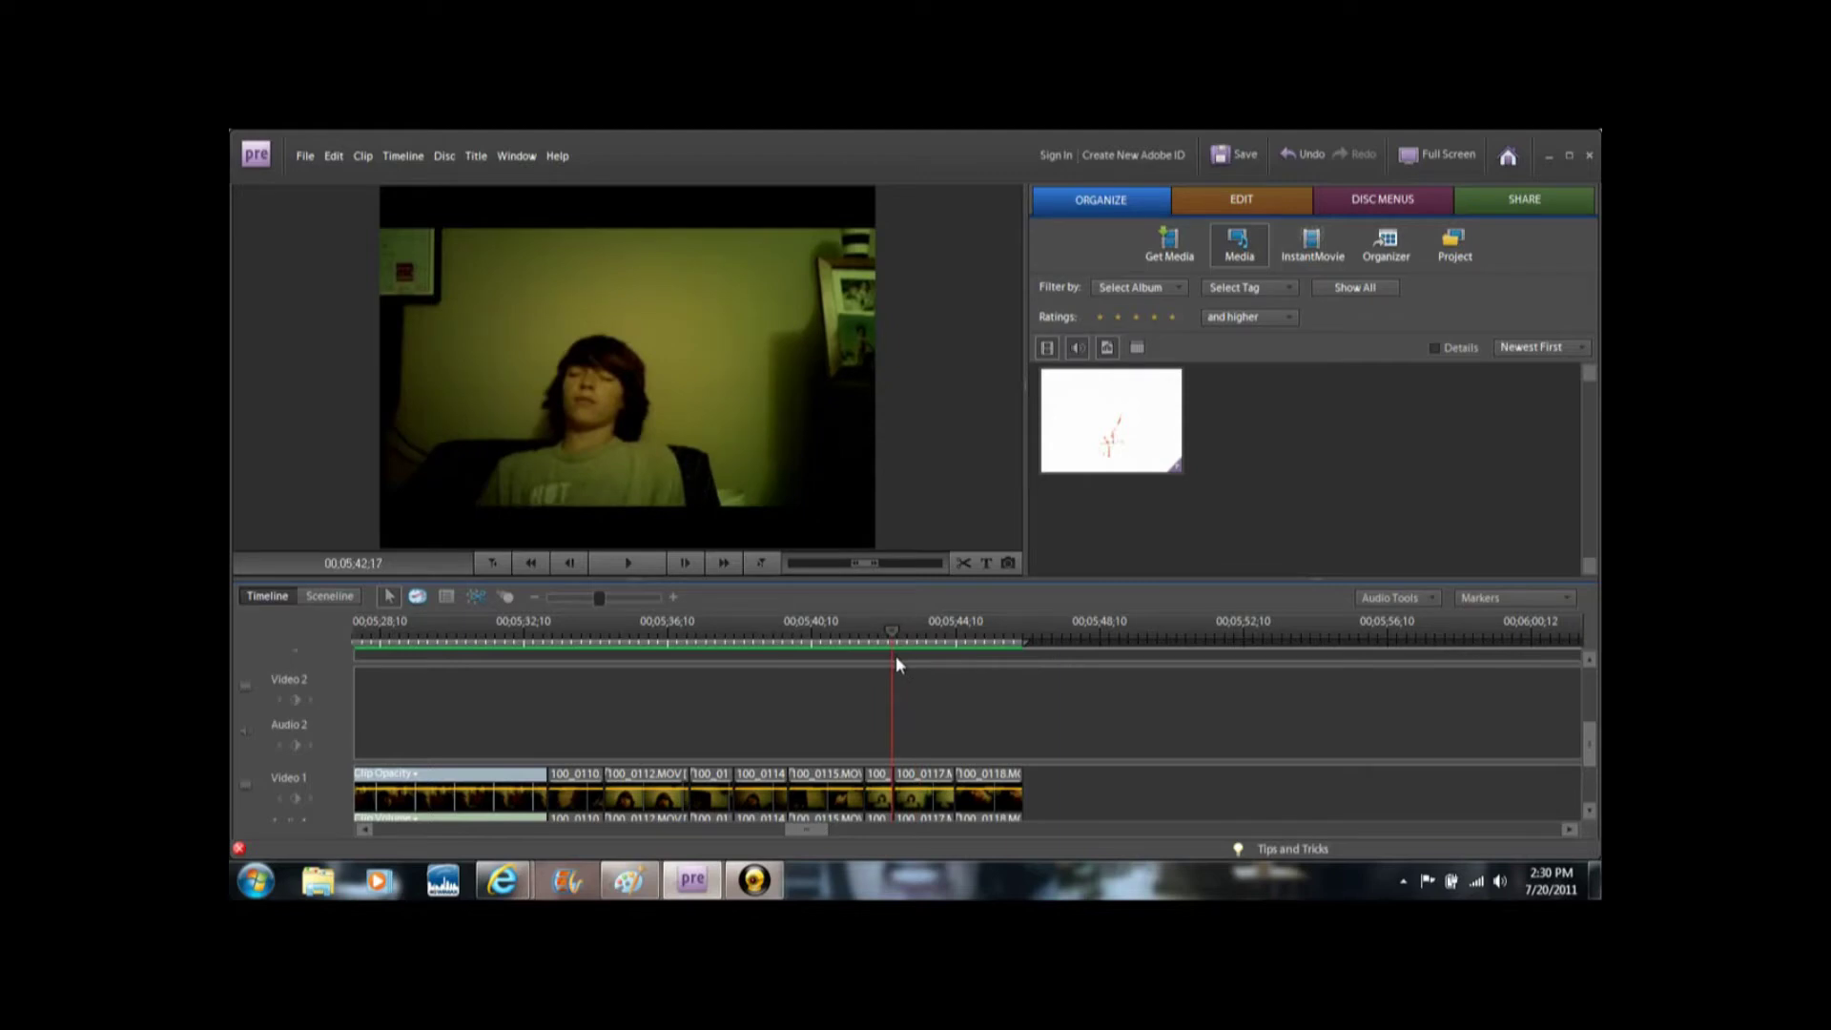
{"action": "left_click", "coordinate": [686, 563]}
{"action": "left_click", "coordinate": [686, 563]}
{"action": "left_click", "coordinate": [686, 563]}
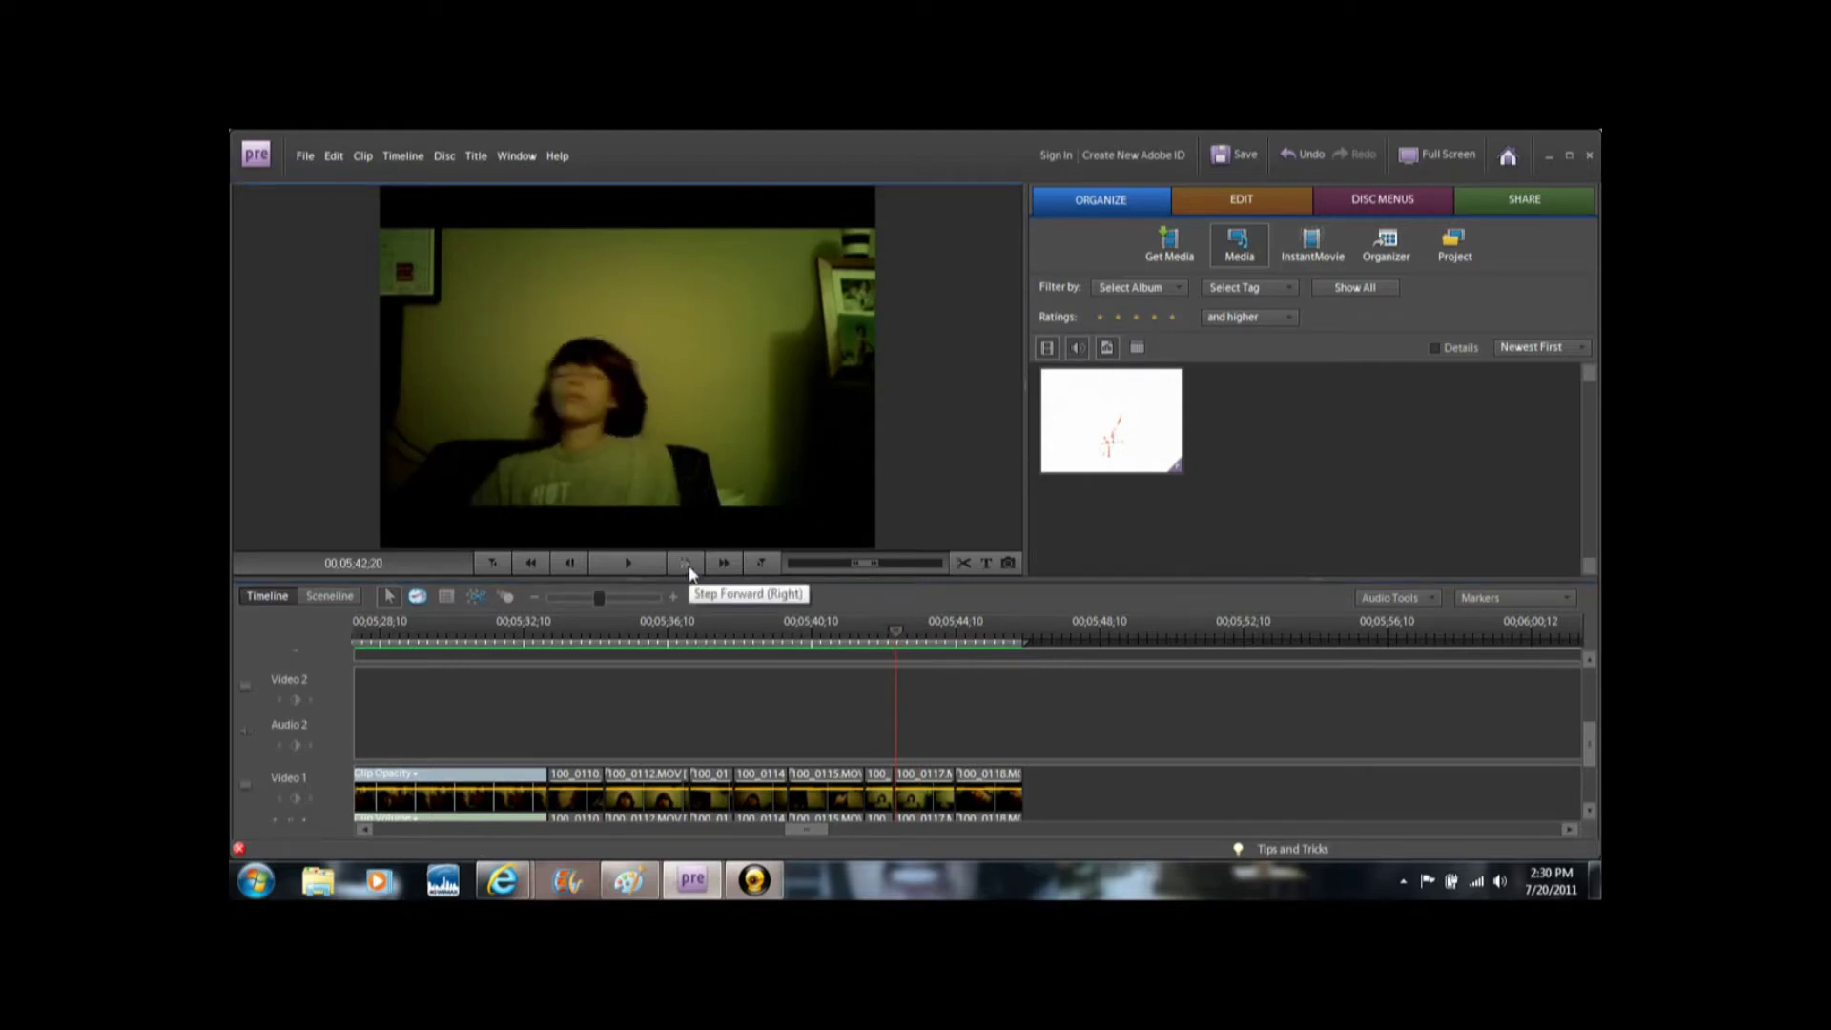
{"action": "left_click", "coordinate": [687, 564]}
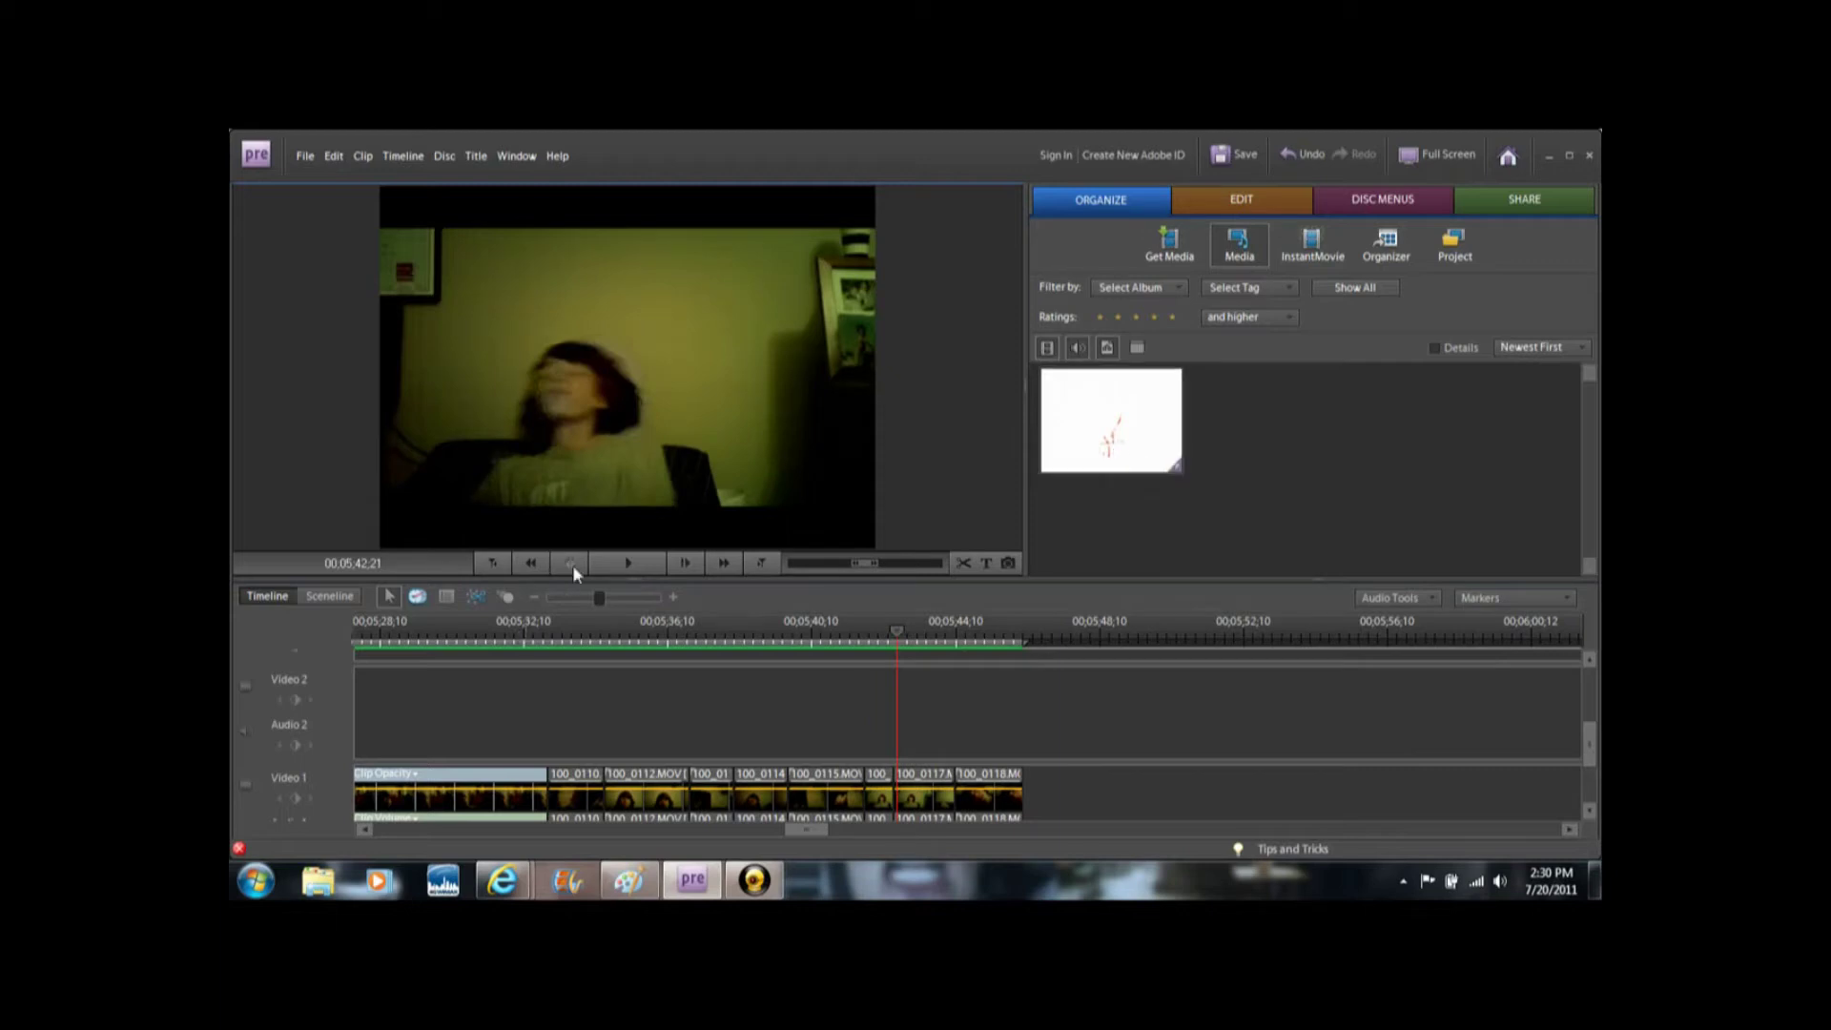
{"action": "left_click_drag", "start_coordinate": [1152, 410], "coordinate": [898, 723]}
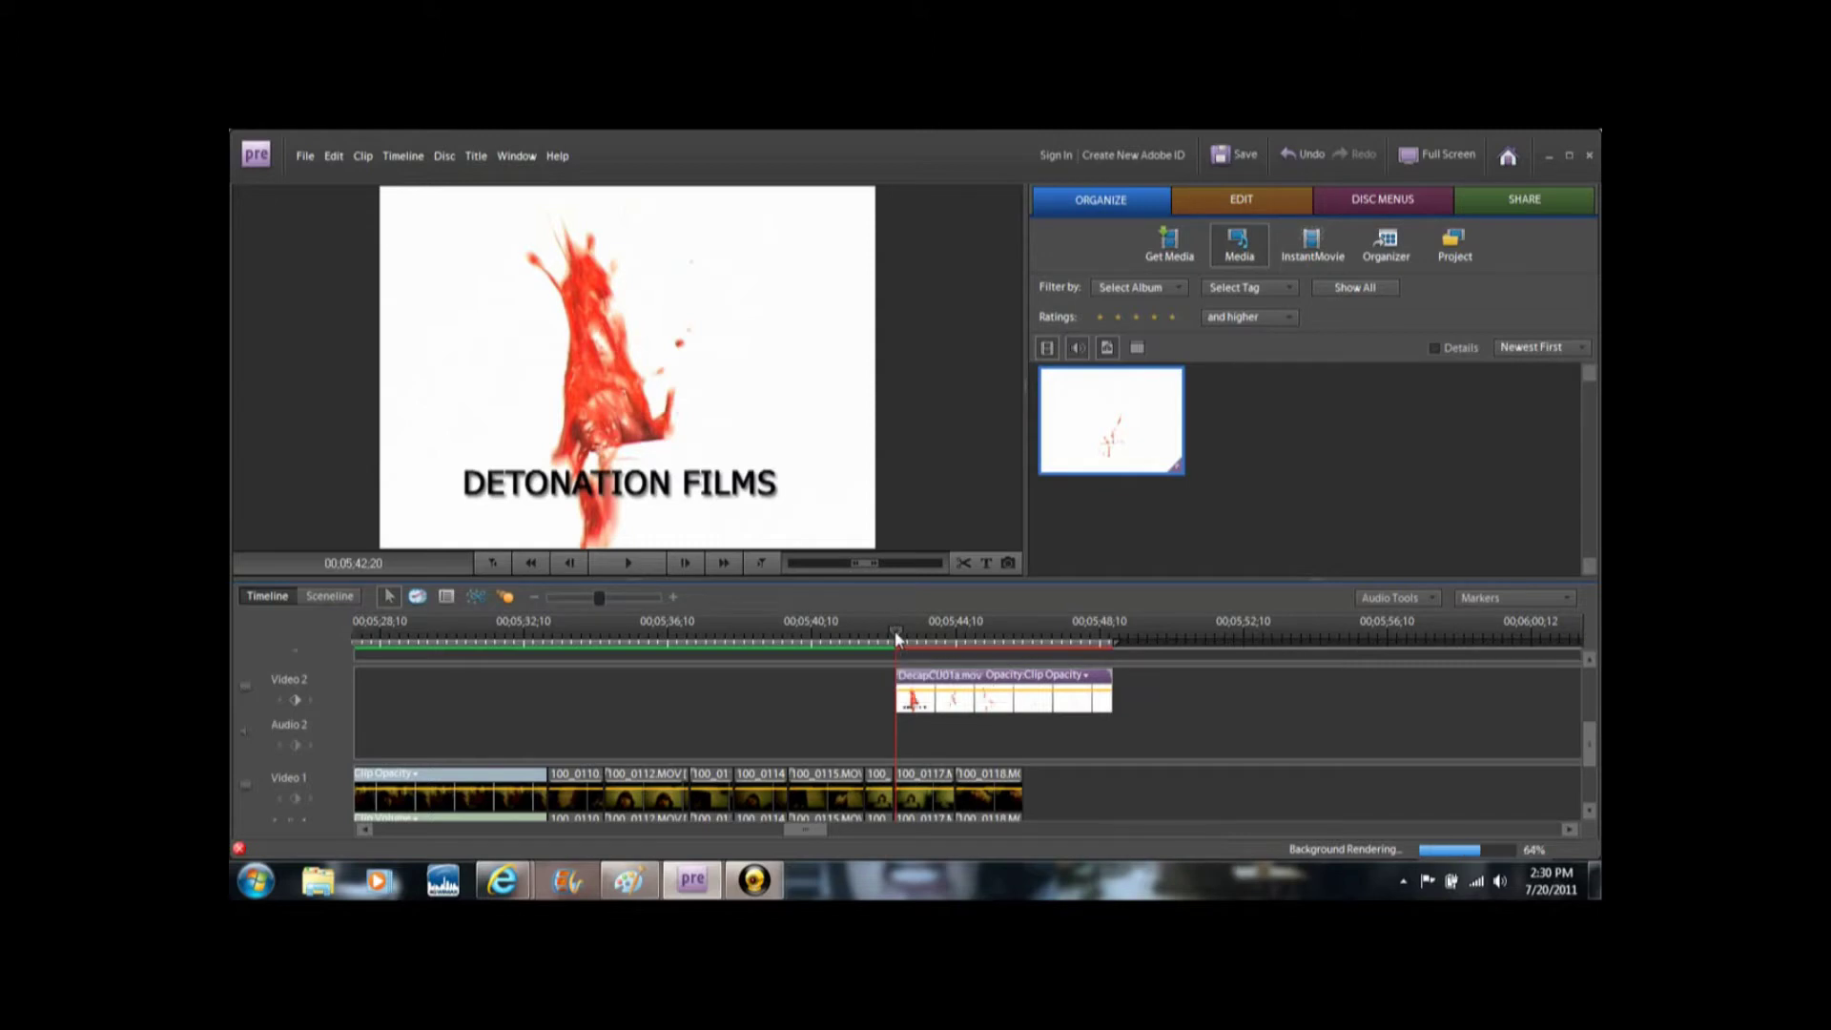
Split the DecapCU01a clip at the blood burst at 00;05;44;18 and delete the part before the cut.
{"action": "left_click_drag", "start_coordinate": [897, 637], "coordinate": [965, 636]}
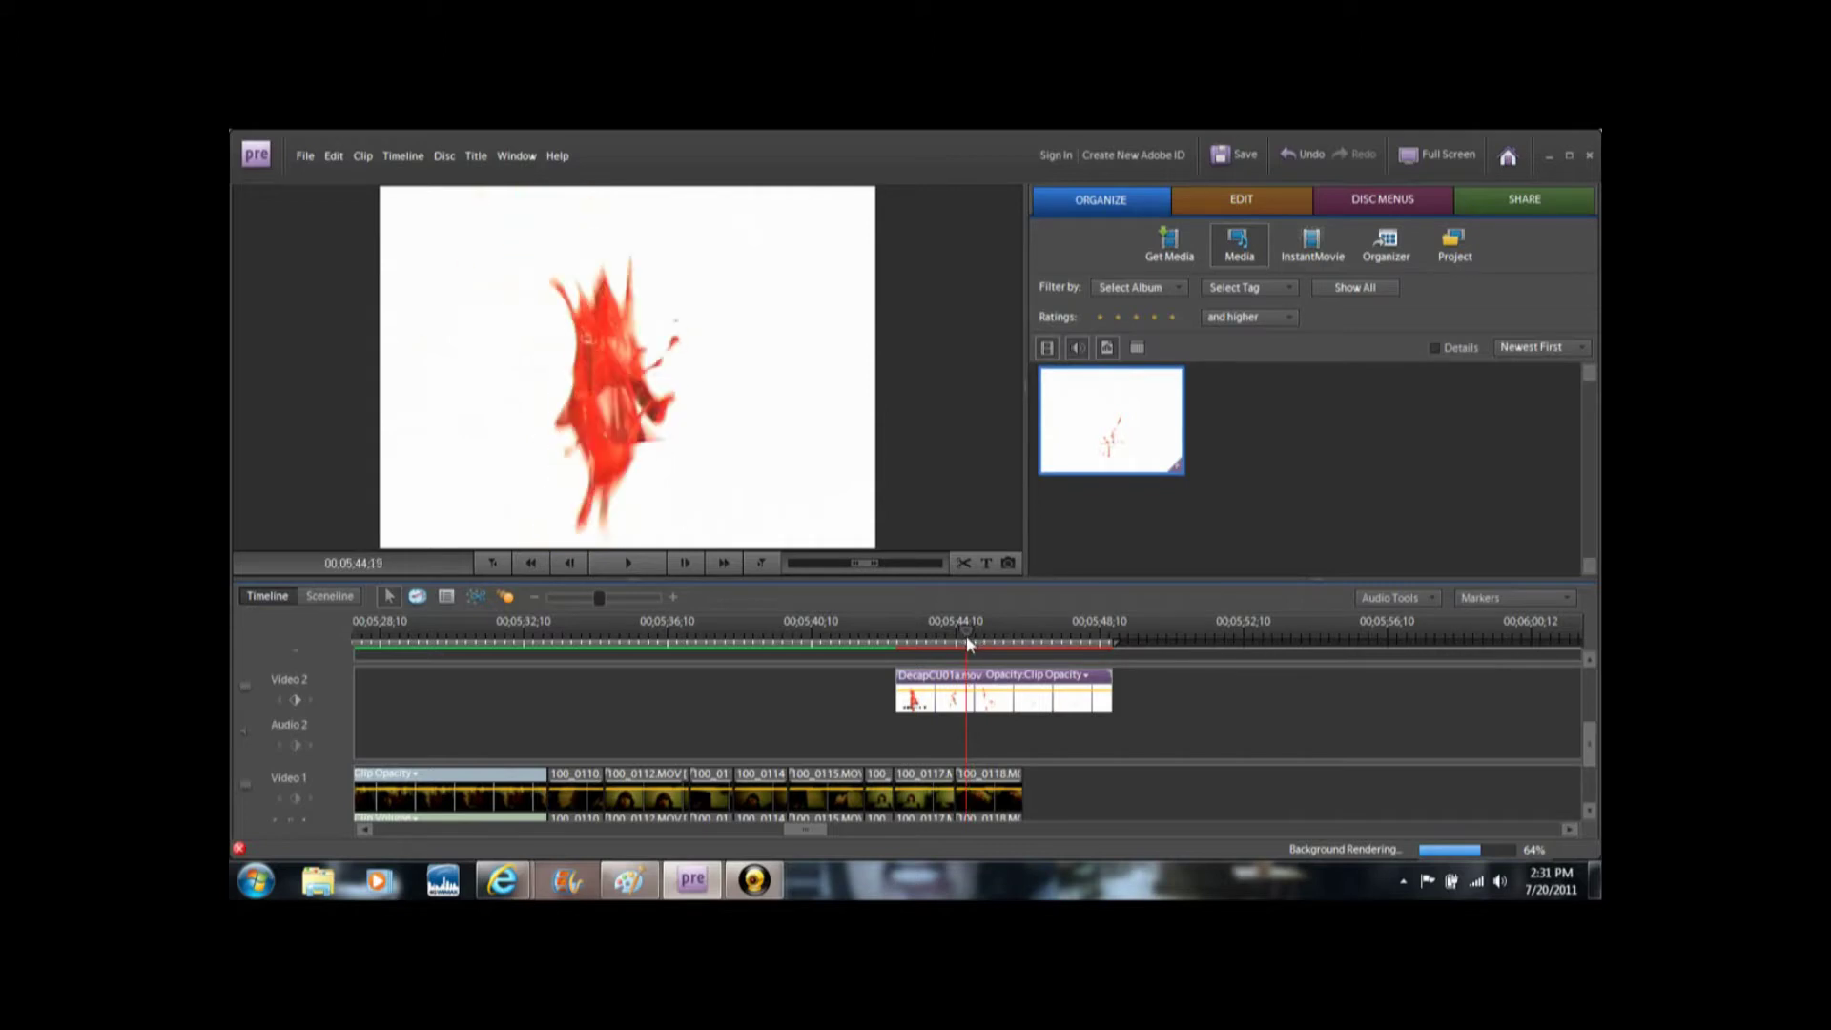
{"action": "left_click", "coordinate": [683, 563]}
{"action": "left_click", "coordinate": [683, 564]}
{"action": "left_click", "coordinate": [683, 563]}
{"action": "left_click_drag", "start_coordinate": [970, 632], "coordinate": [961, 637]}
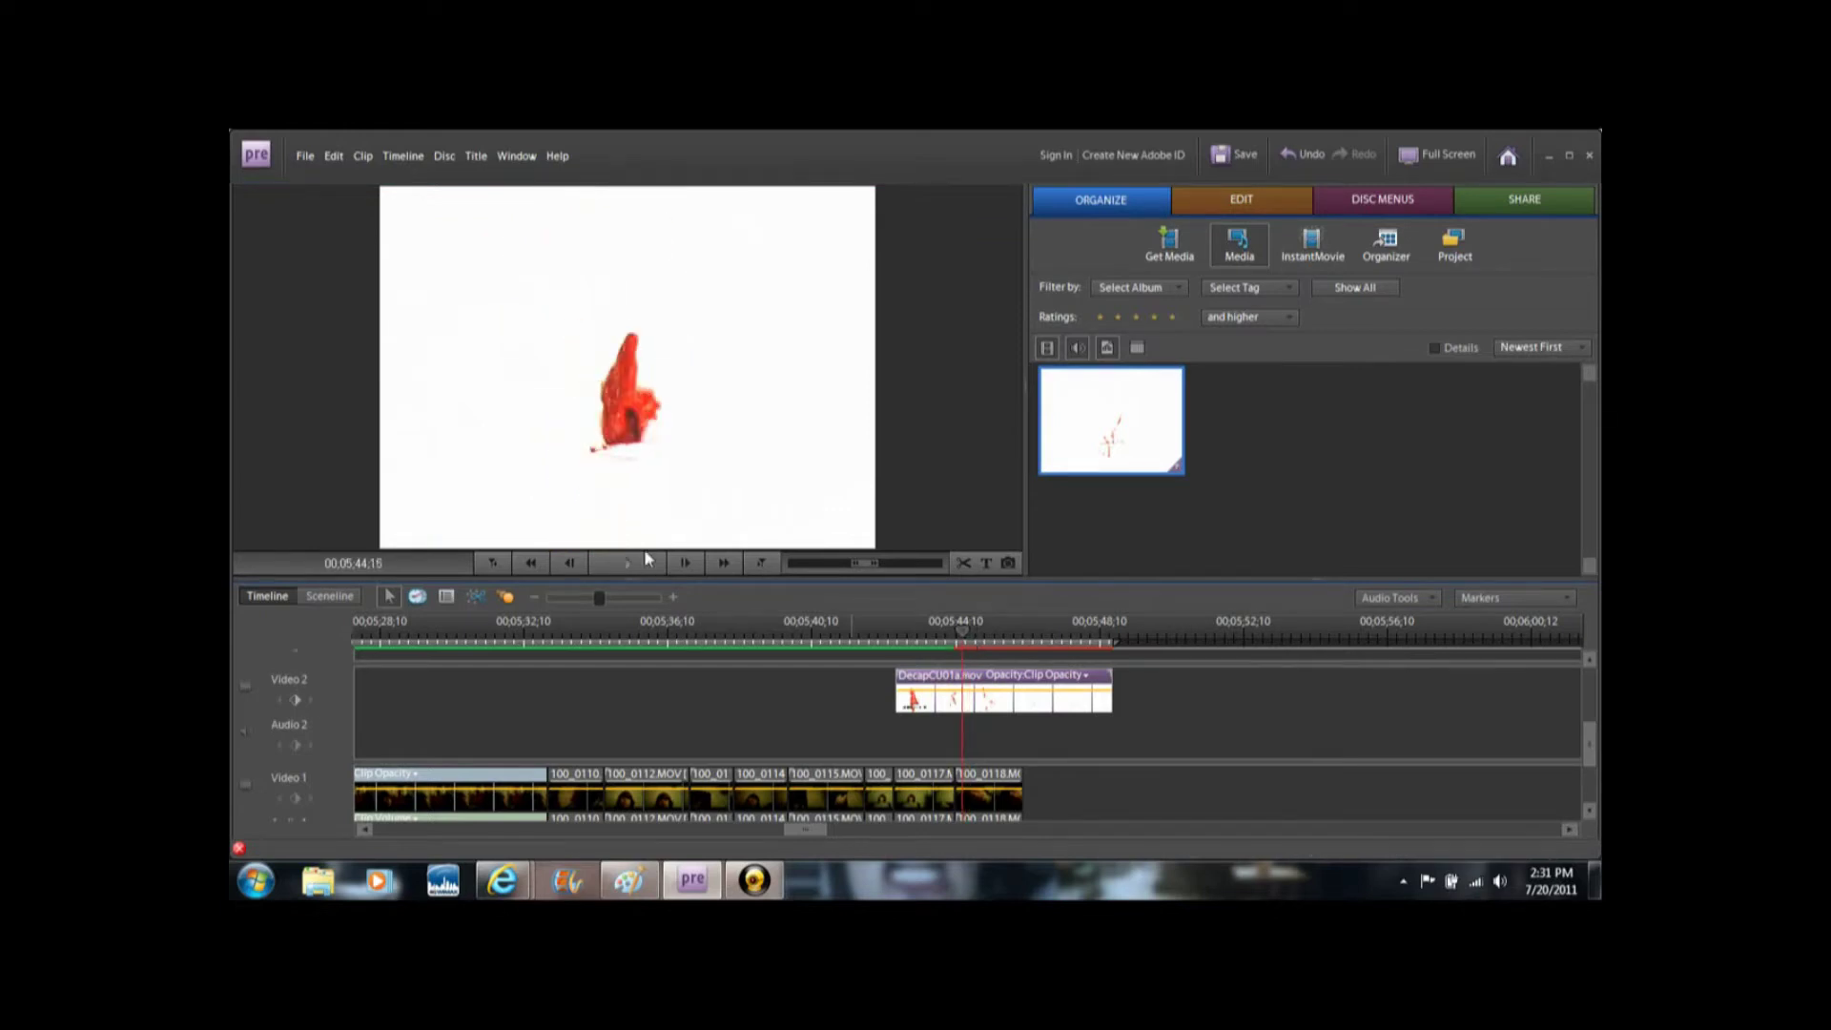
{"action": "left_click", "coordinate": [686, 565]}
{"action": "left_click", "coordinate": [695, 559]}
{"action": "left_click", "coordinate": [694, 559]}
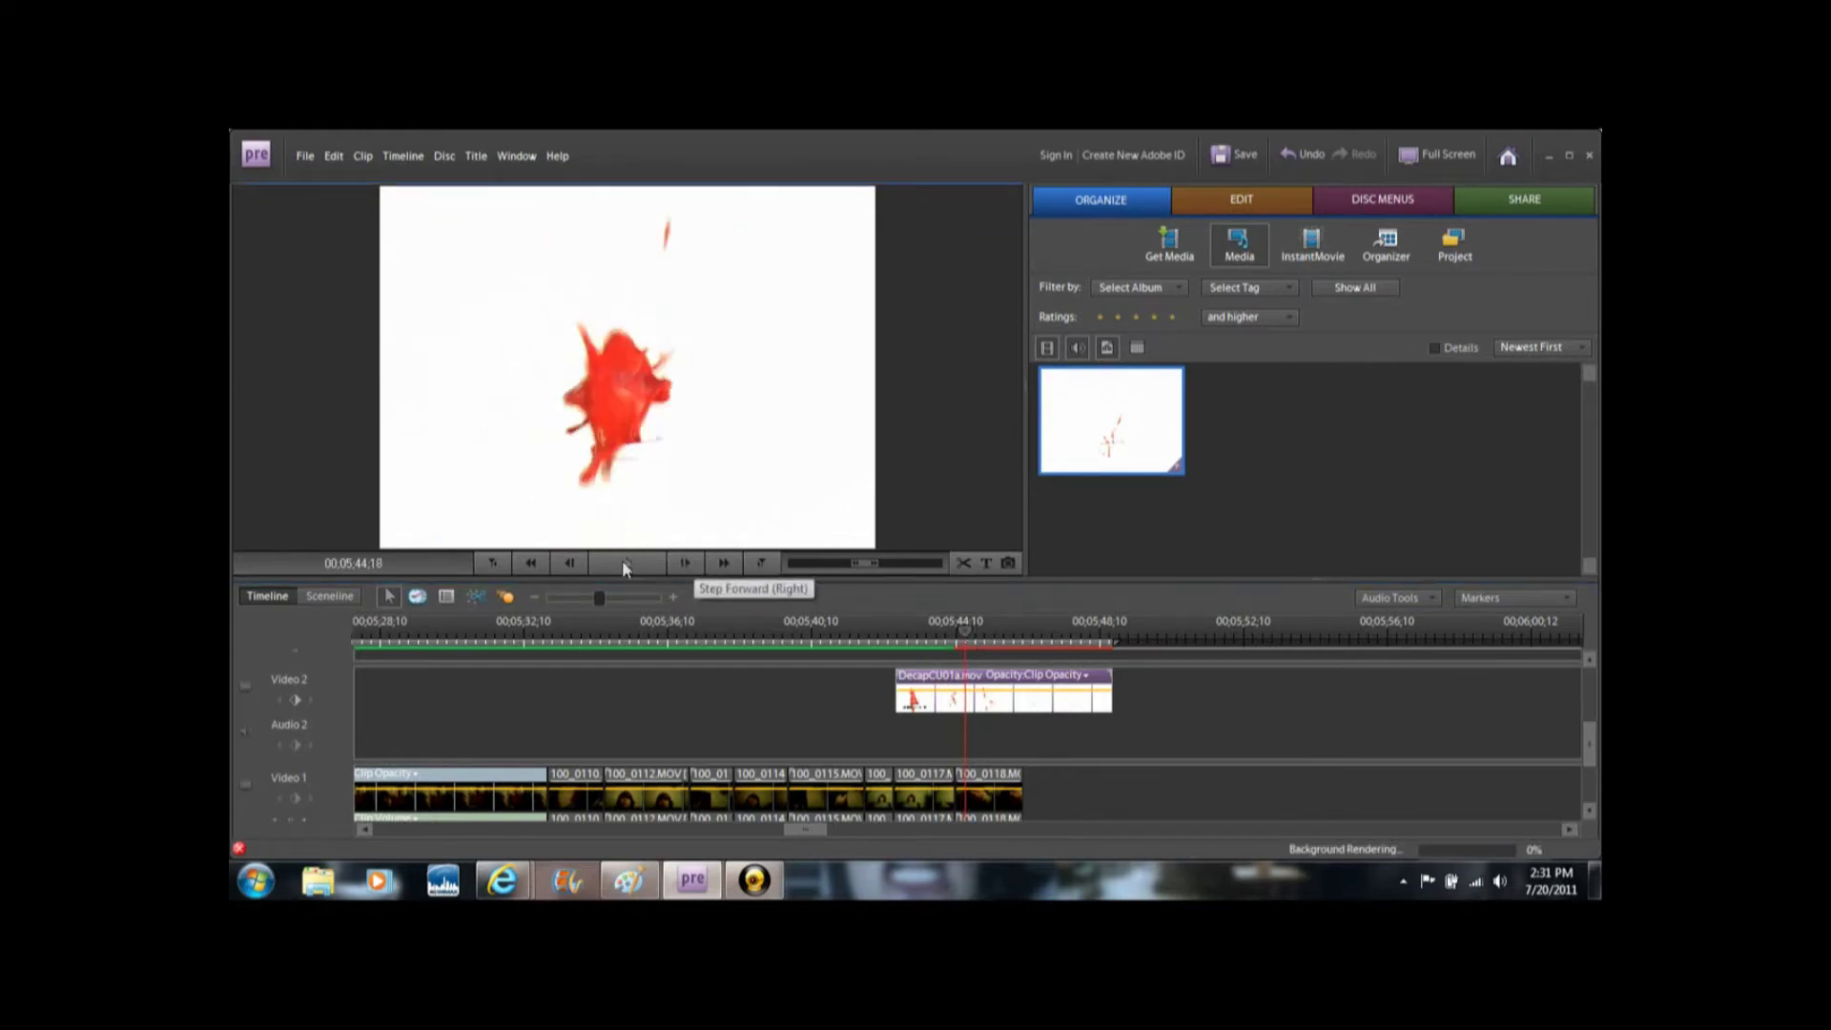
{"action": "left_click", "coordinate": [963, 563]}
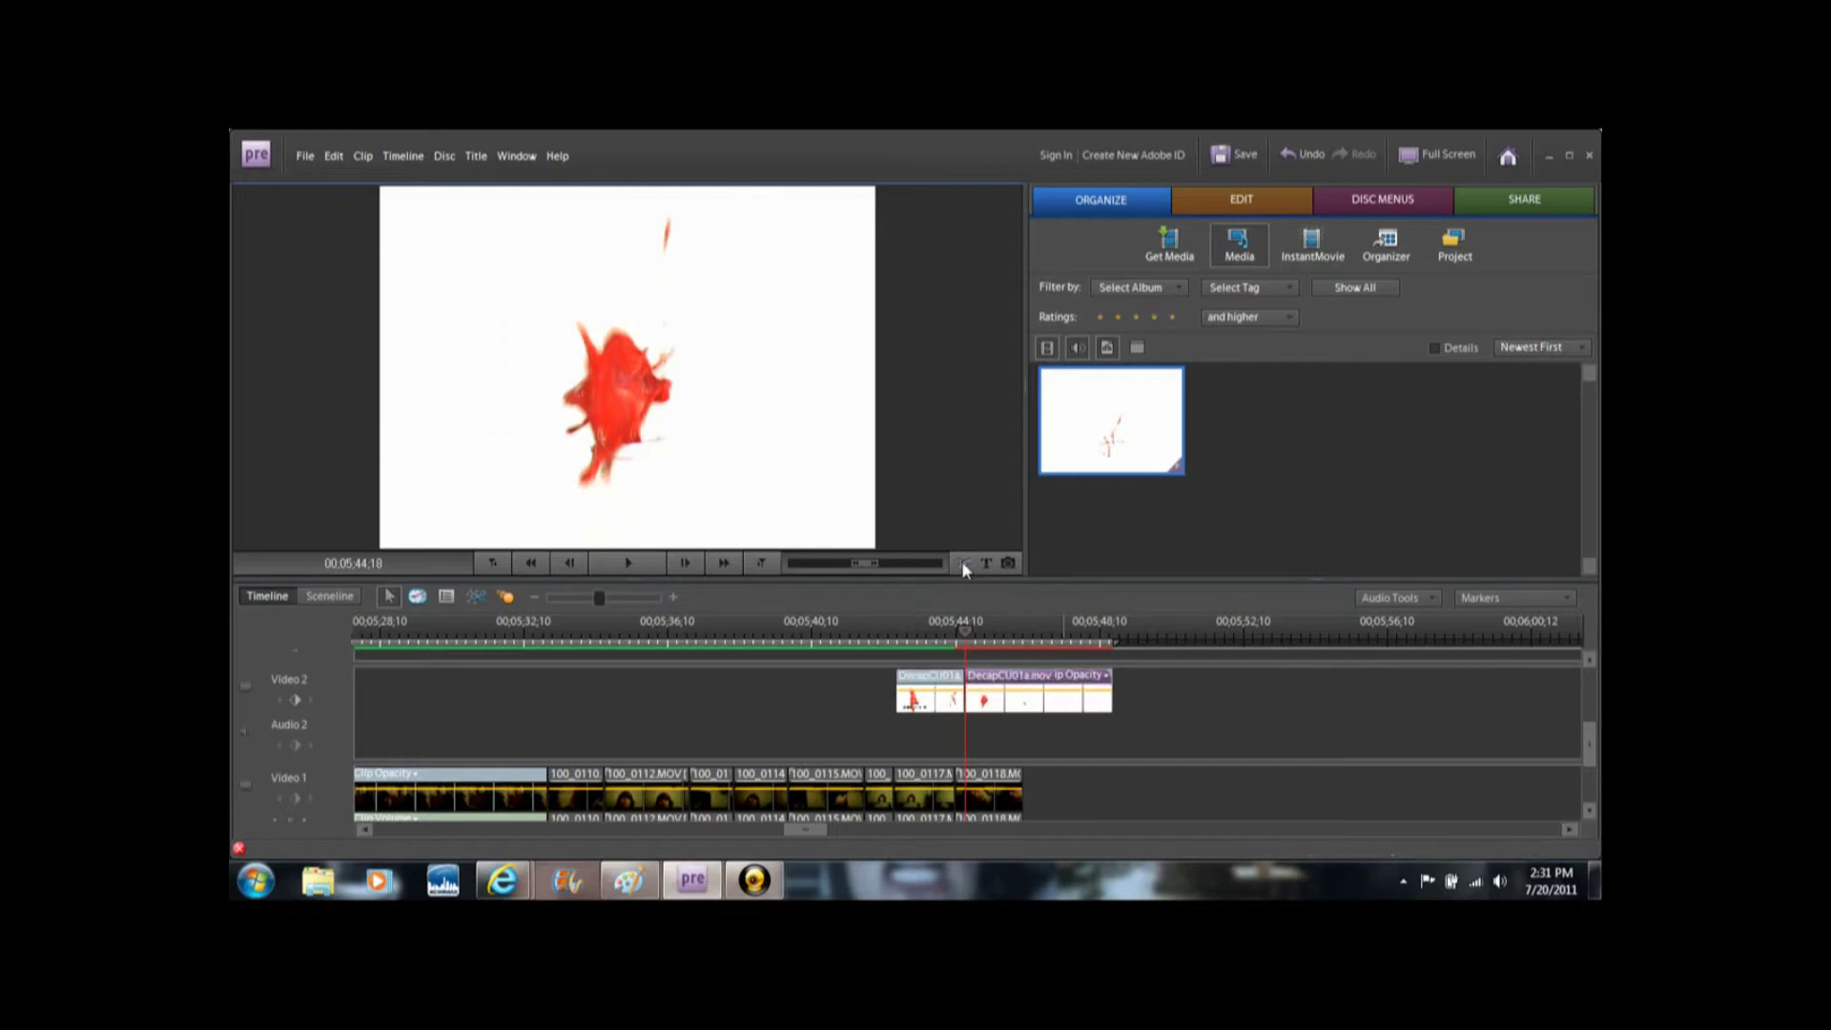
{"action": "left_click", "coordinate": [951, 685]}
{"action": "key", "text": "Delete"}
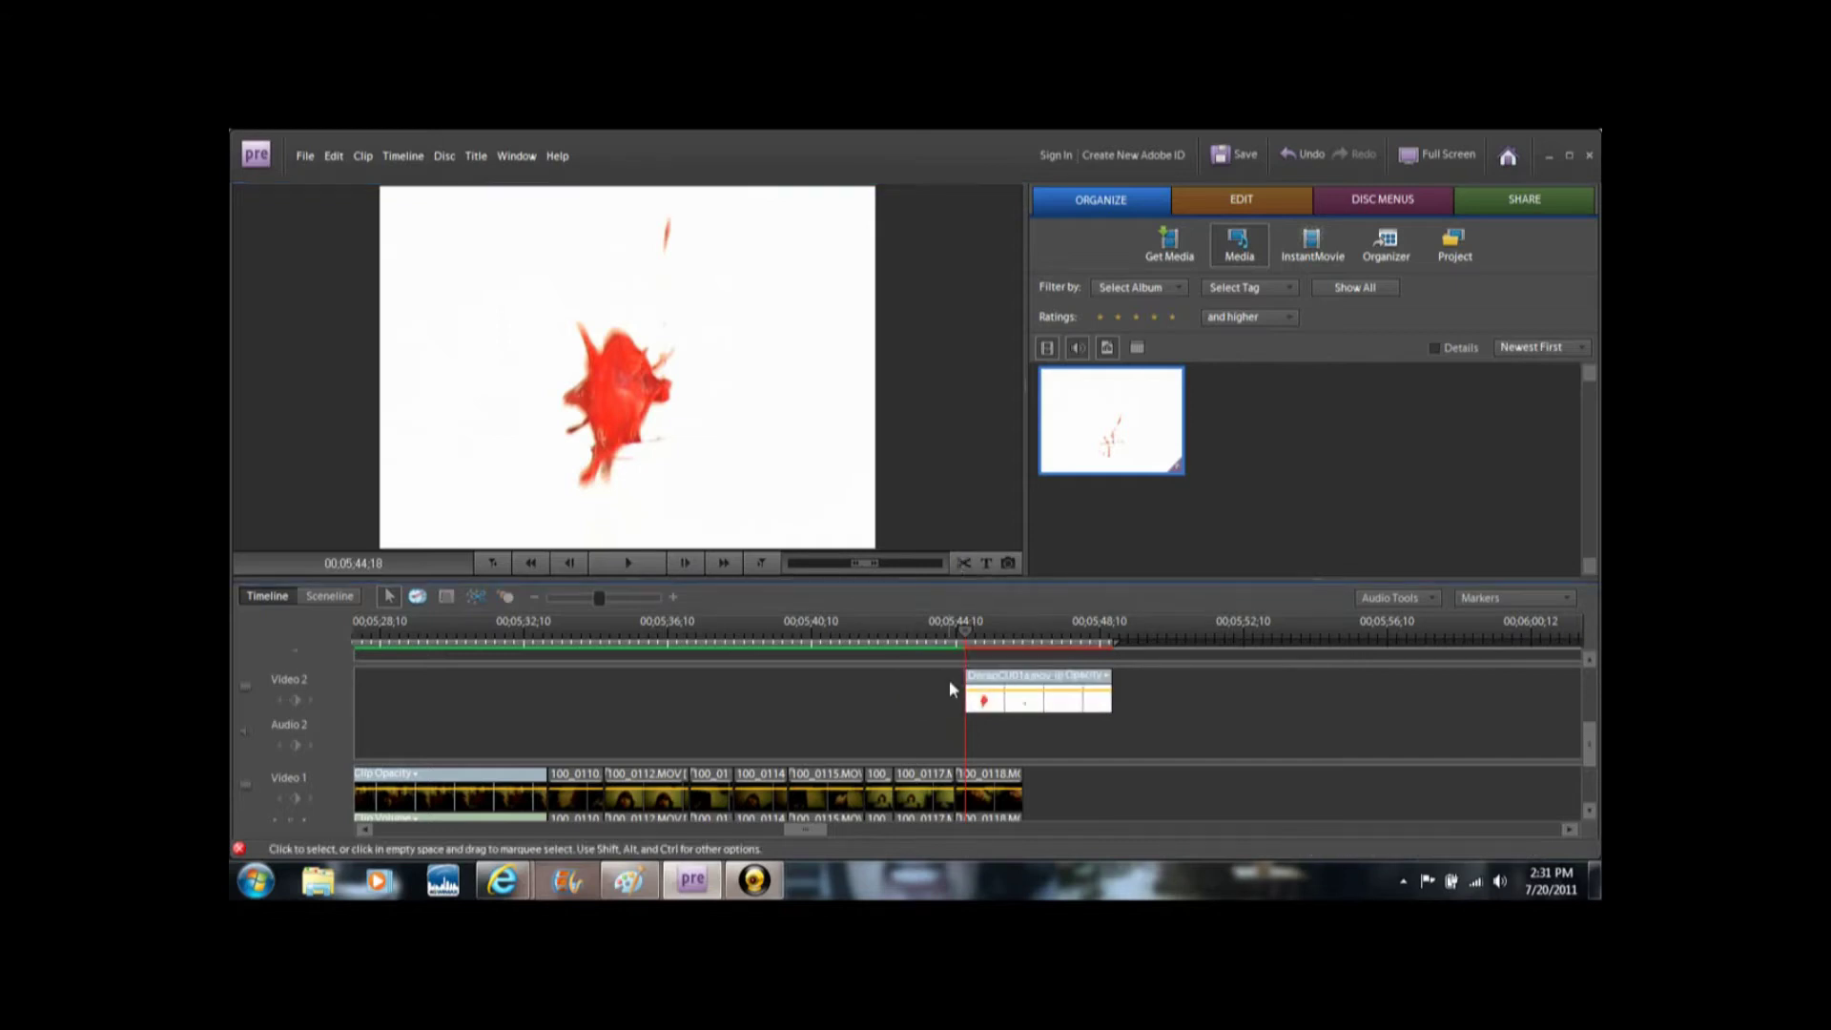
Move the remaining DecapCU01a clip on Video 2 so that it starts at 00;05;42;21.
{"action": "left_click_drag", "start_coordinate": [961, 636], "coordinate": [894, 665]}
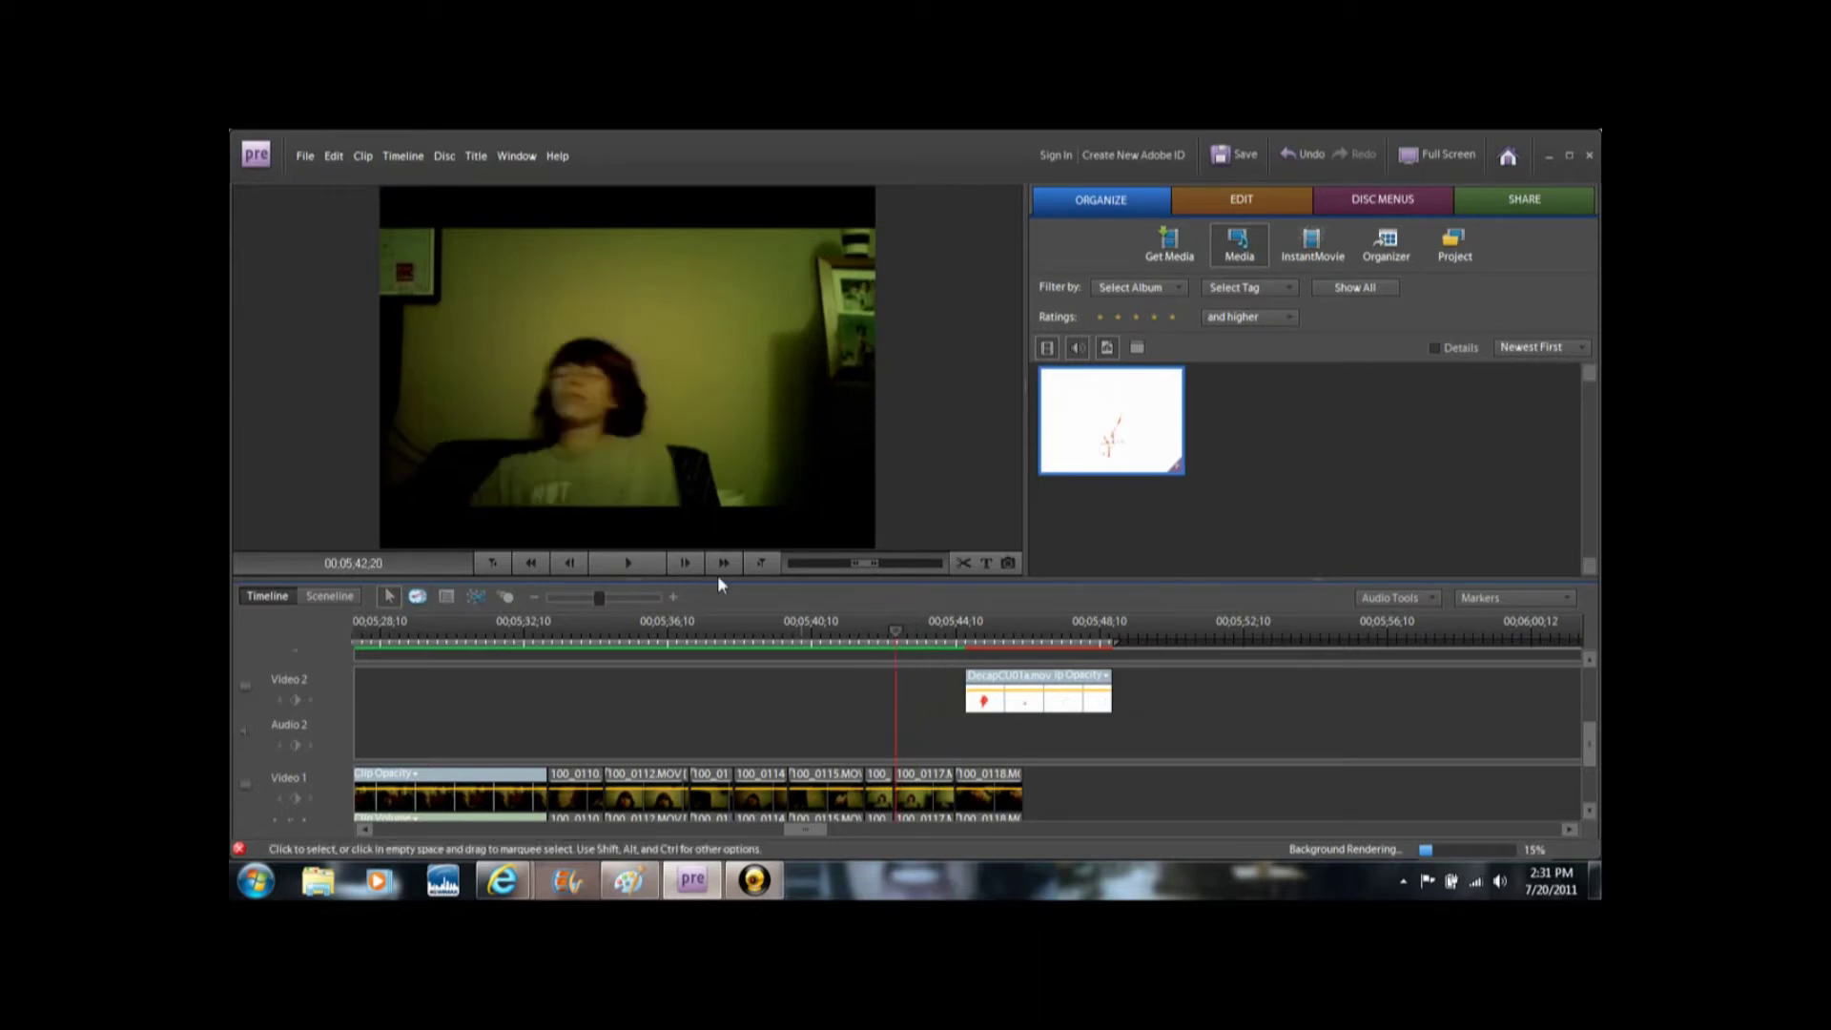
{"action": "left_click", "coordinate": [685, 562]}
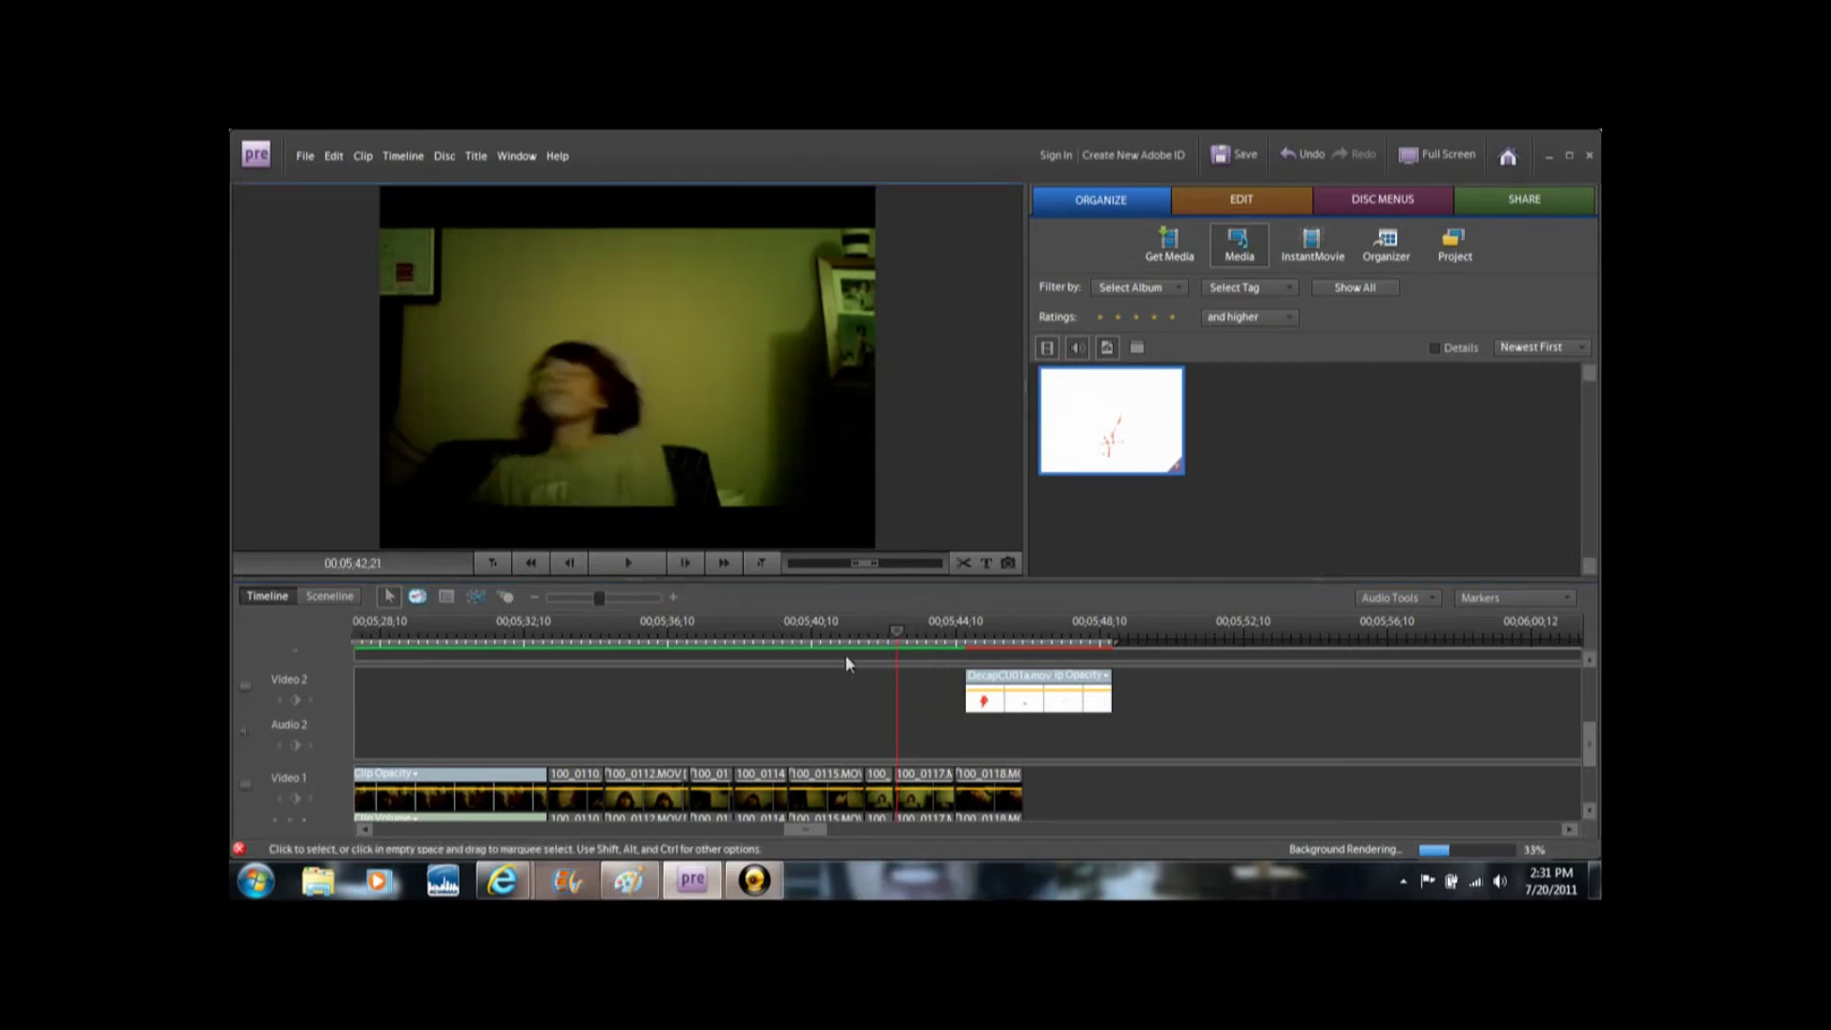
{"action": "left_click_drag", "start_coordinate": [1069, 702], "coordinate": [1003, 695]}
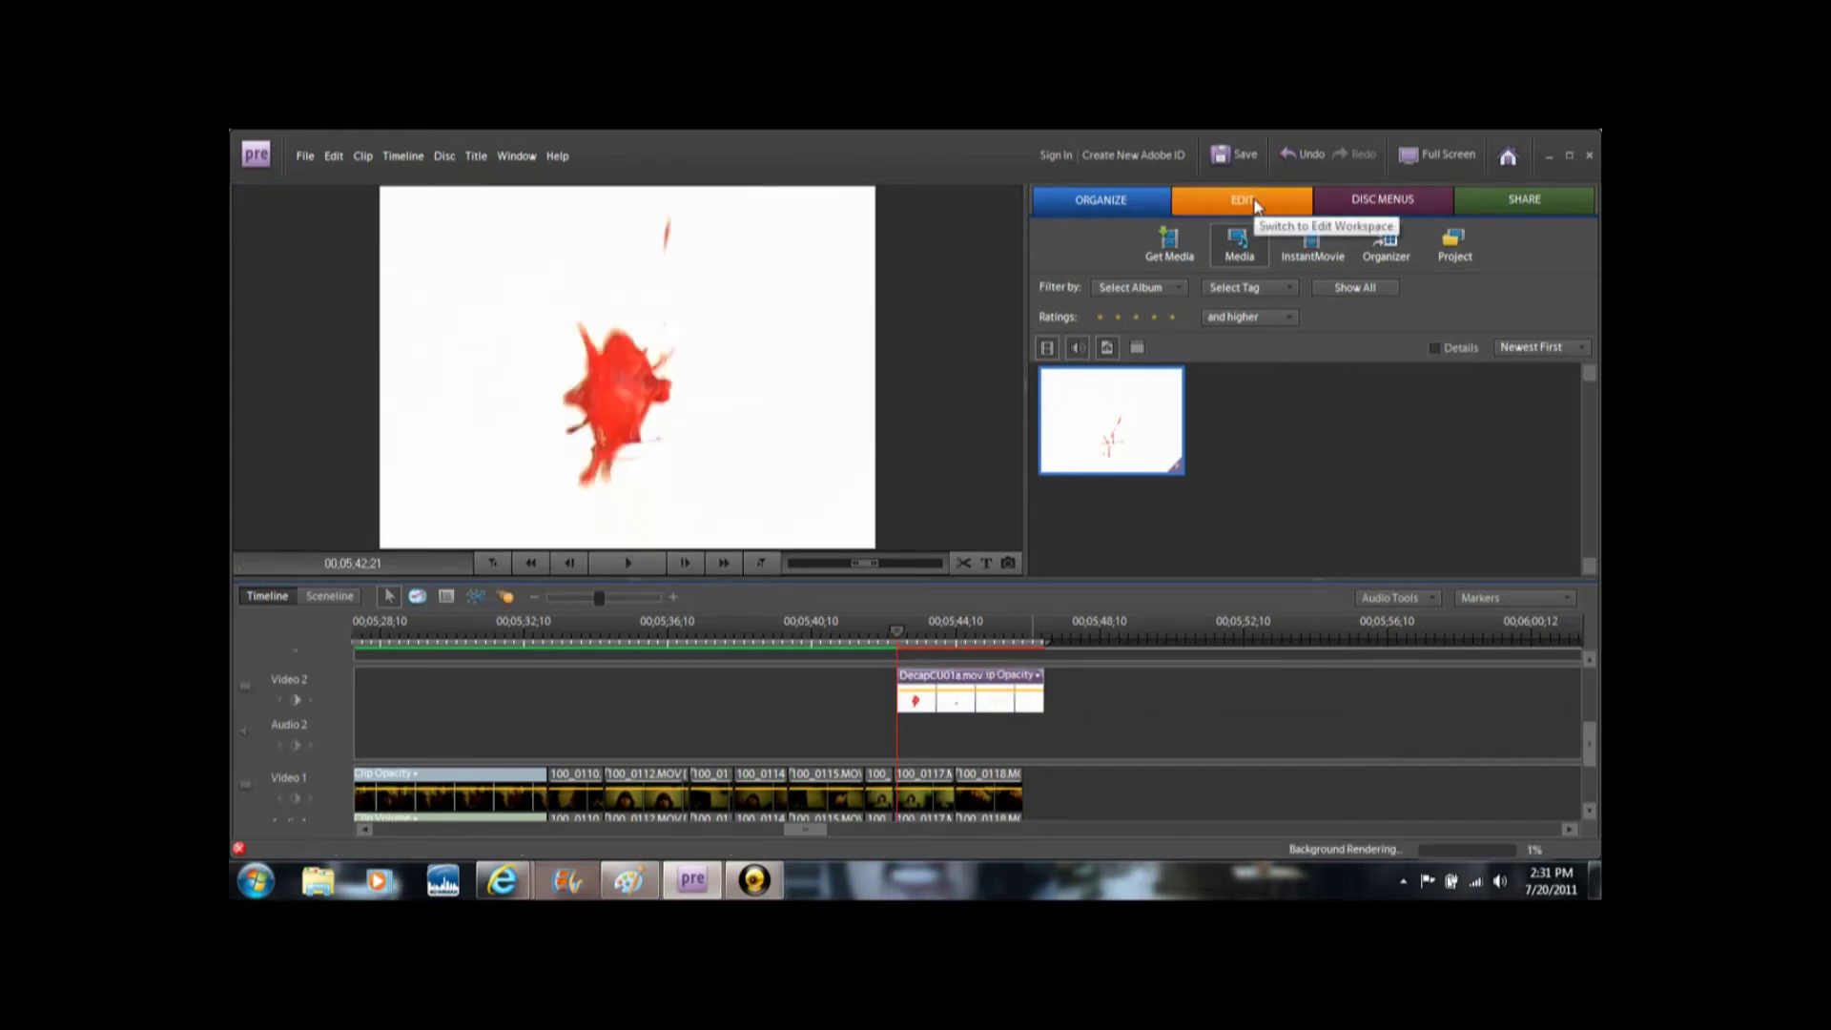
Apply the RGB Difference Key effect three times to the DecapCU01a clip.
{"action": "left_click", "coordinate": [1255, 205]}
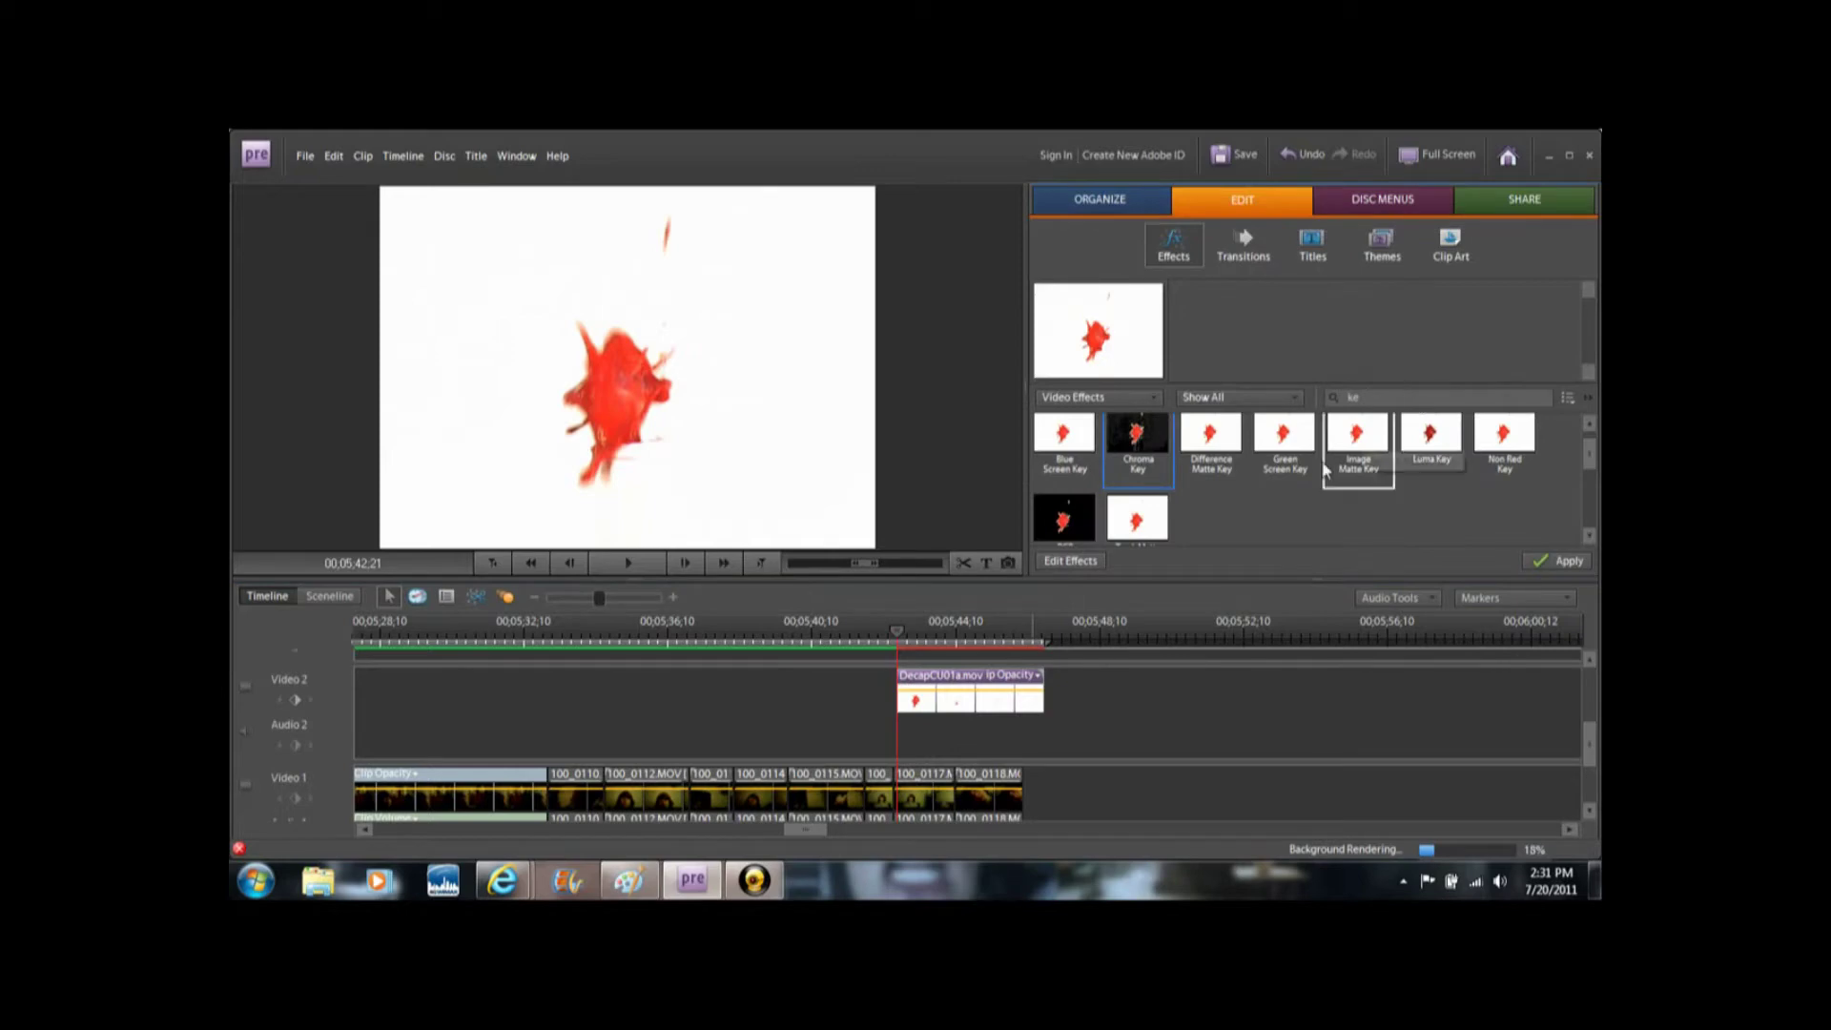
{"action": "scroll", "coordinate": [1594, 460], "scroll_direction": "down", "scroll_amount": 1}
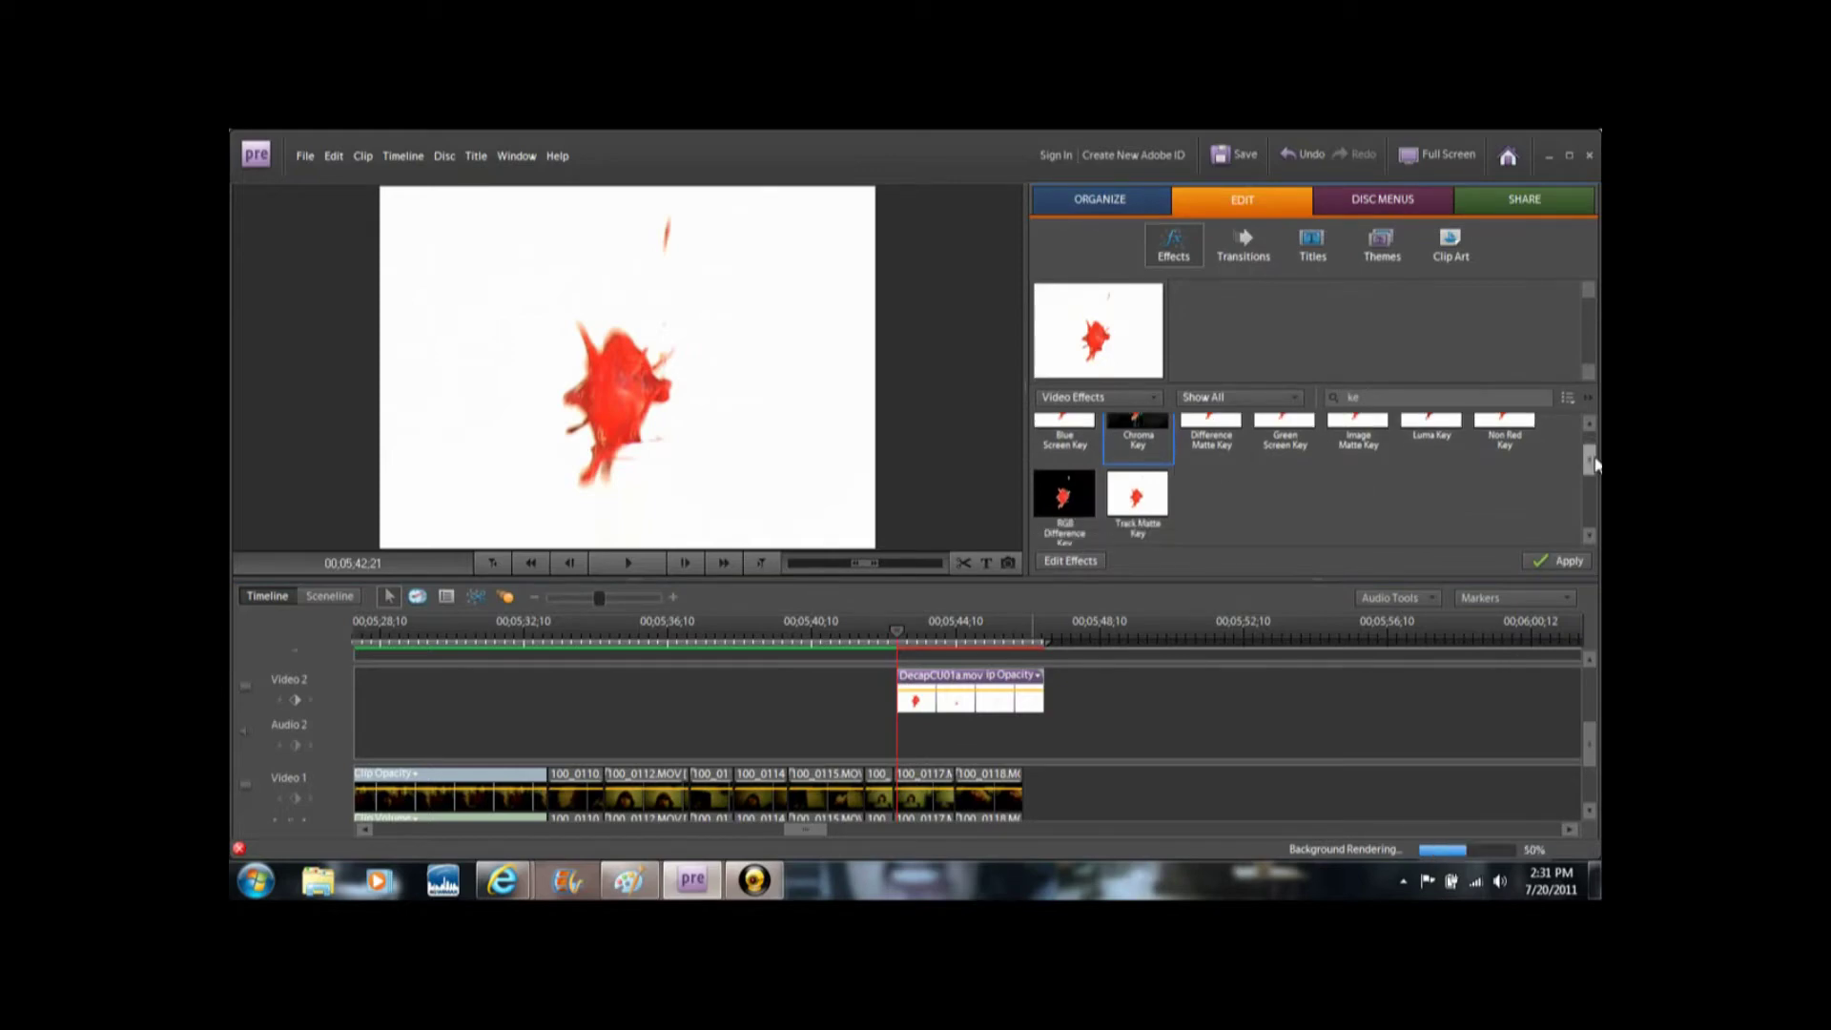
{"action": "left_click", "coordinate": [1079, 517]}
{"action": "left_click", "coordinate": [1568, 561]}
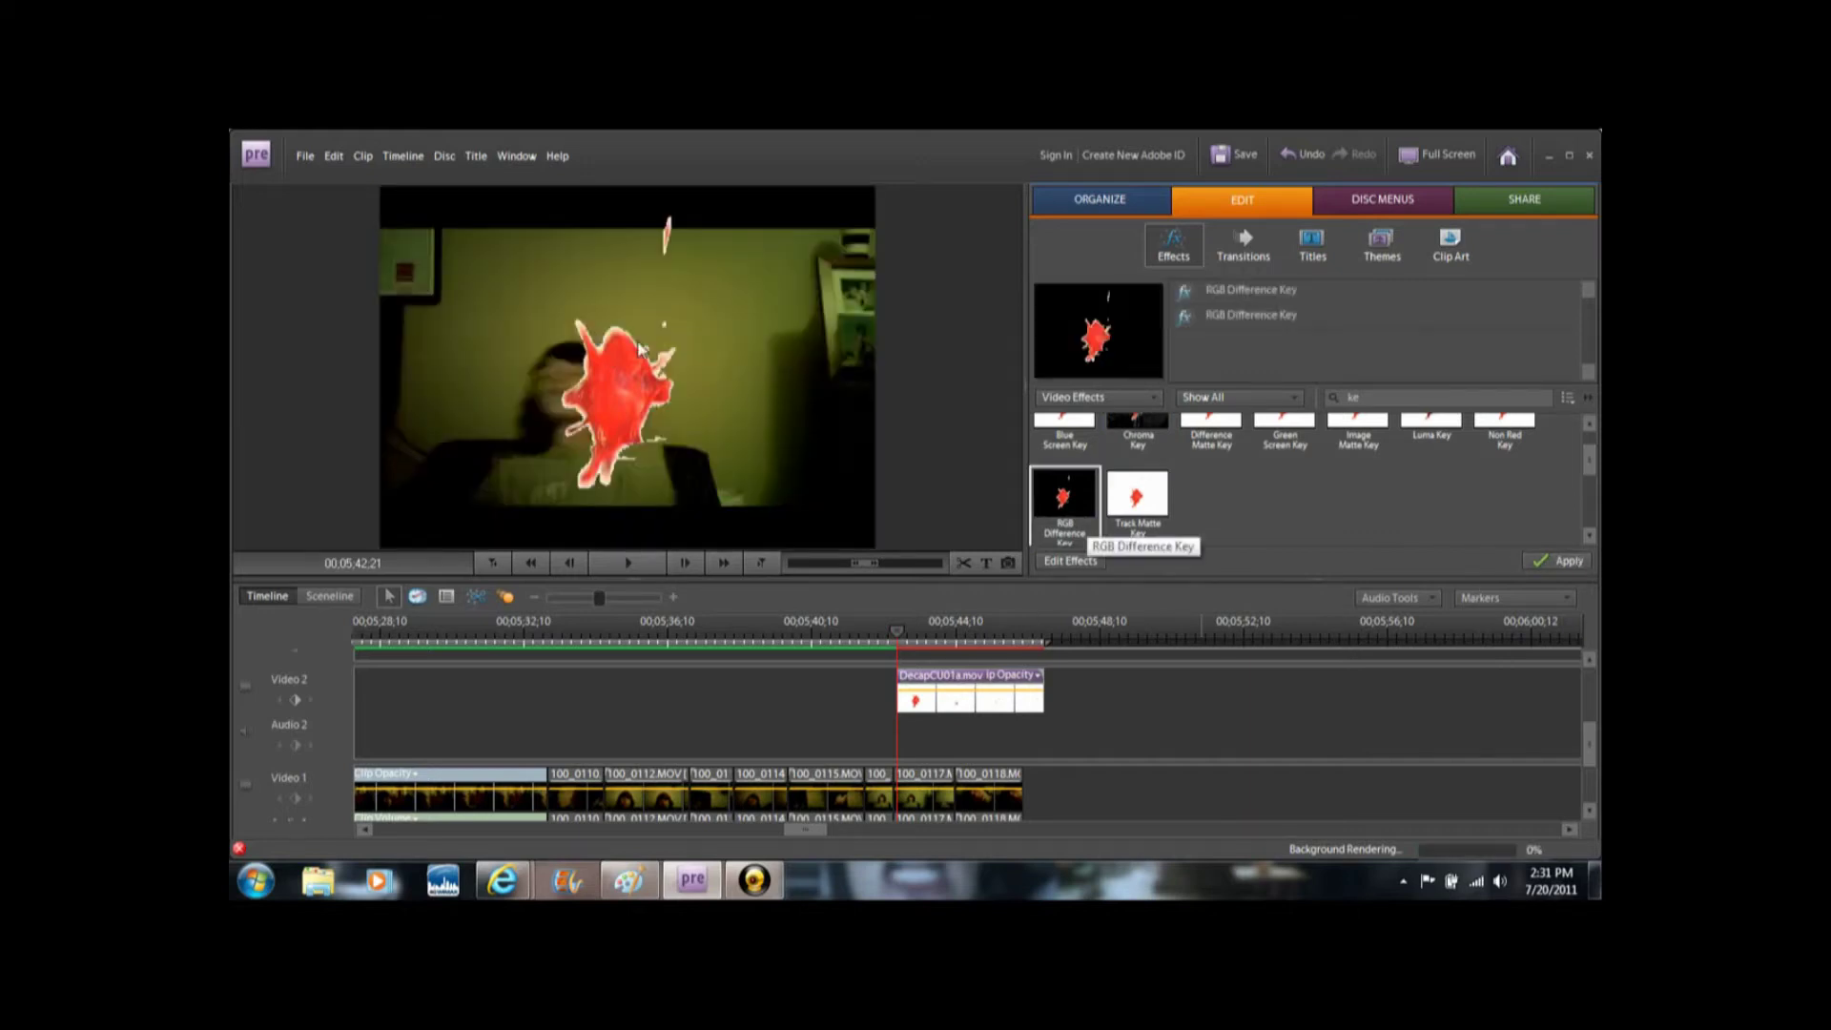
{"action": "left_click", "coordinate": [1564, 563]}
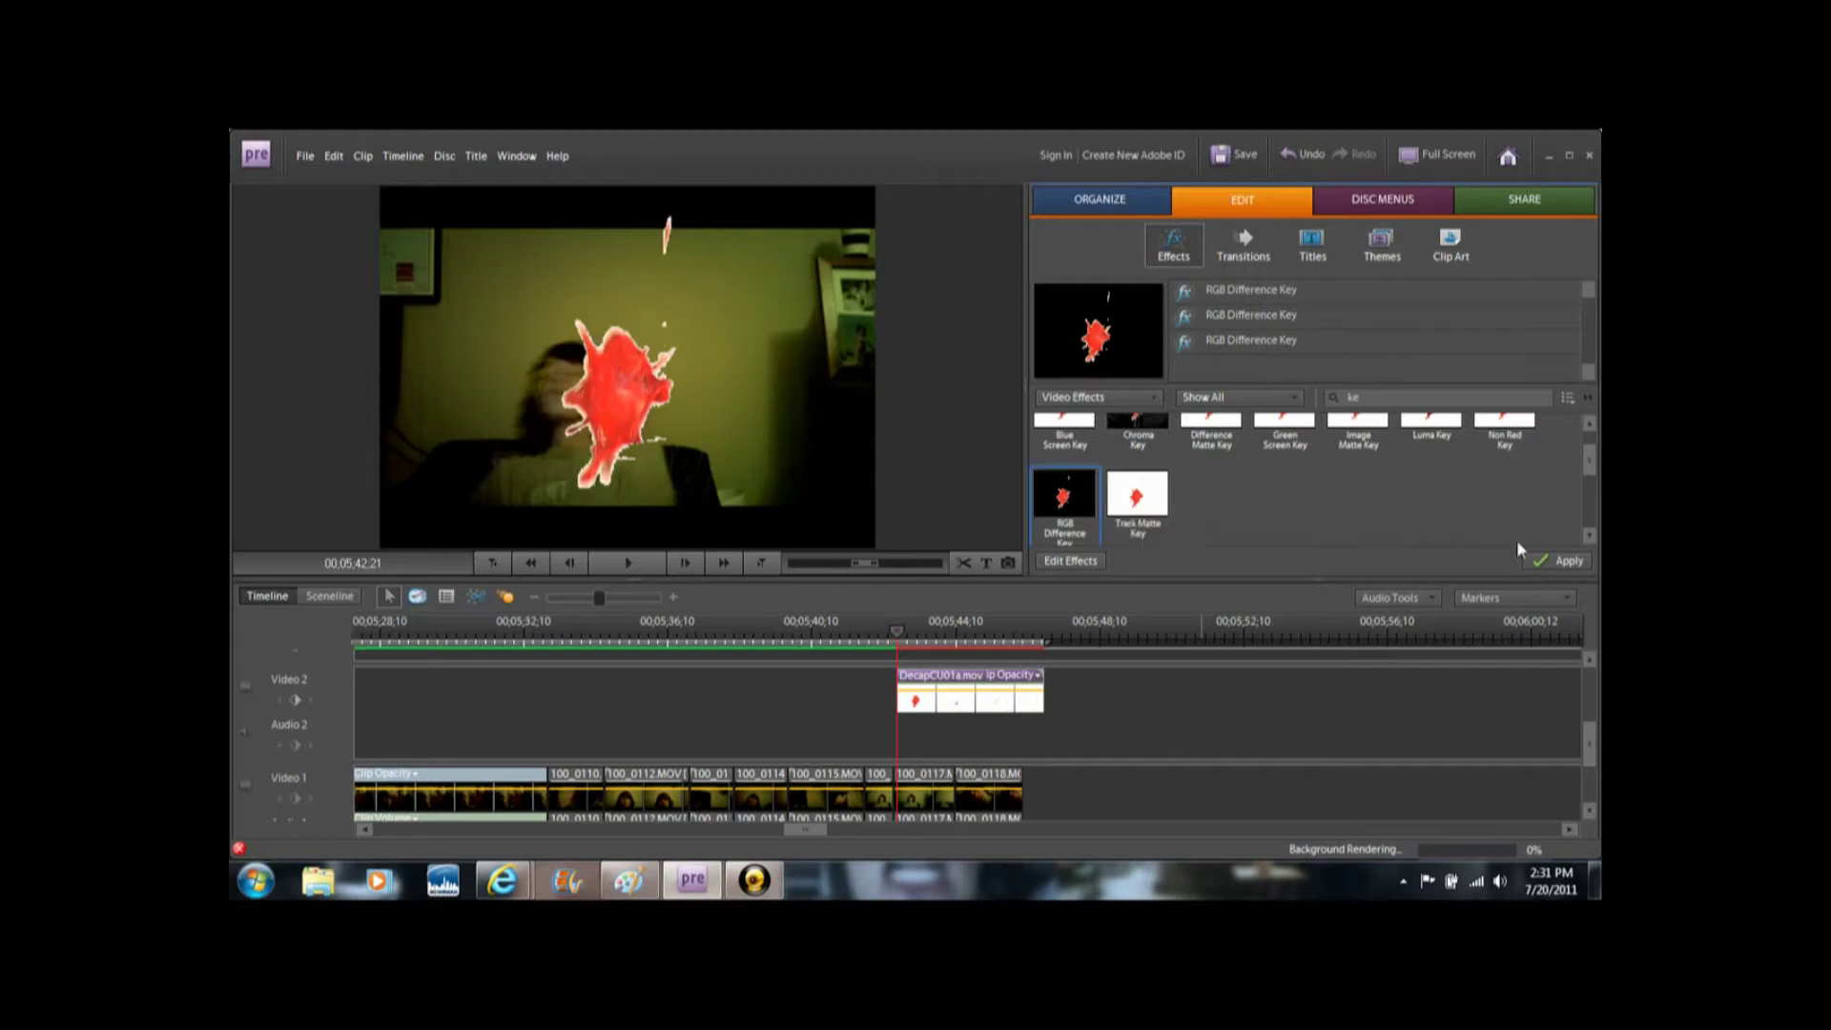
Scale the blood splatter down in the preview and position it at the back of the person's head.
{"action": "left_click", "coordinate": [807, 214]}
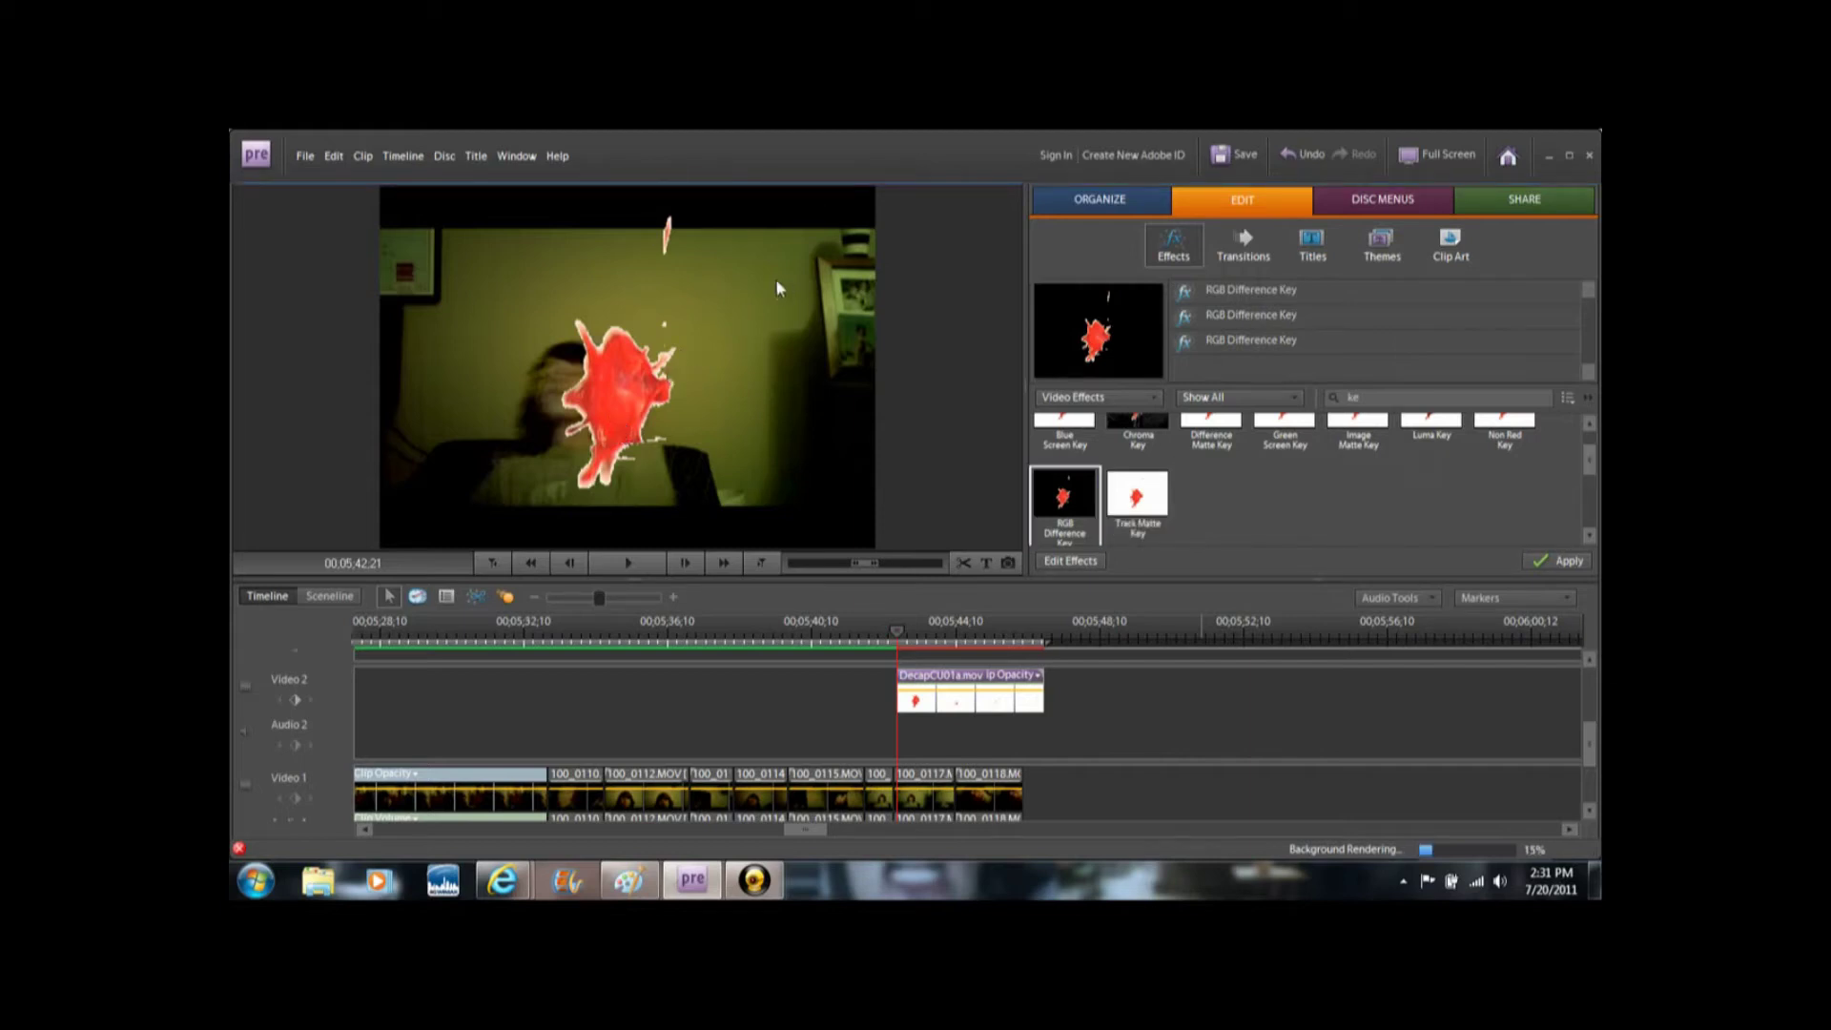
{"action": "left_click", "coordinate": [620, 410]}
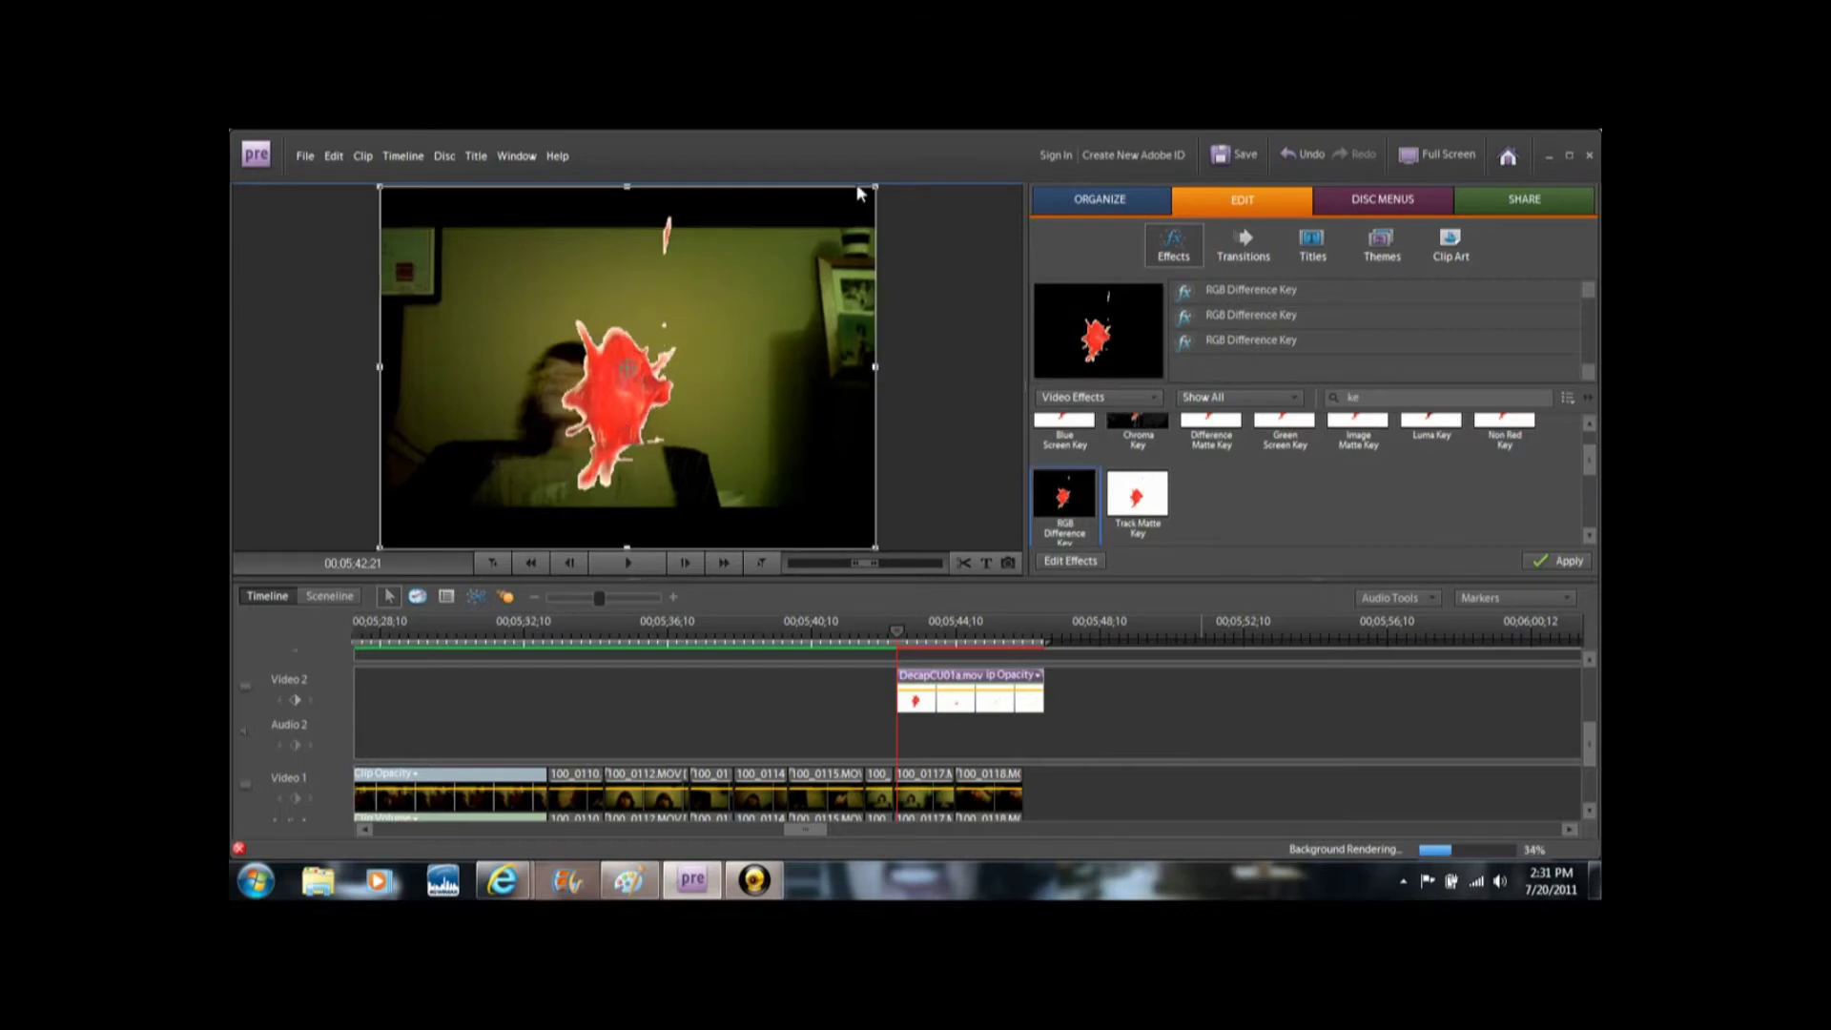
{"action": "left_click_drag", "start_coordinate": [875, 187], "coordinate": [780, 315]}
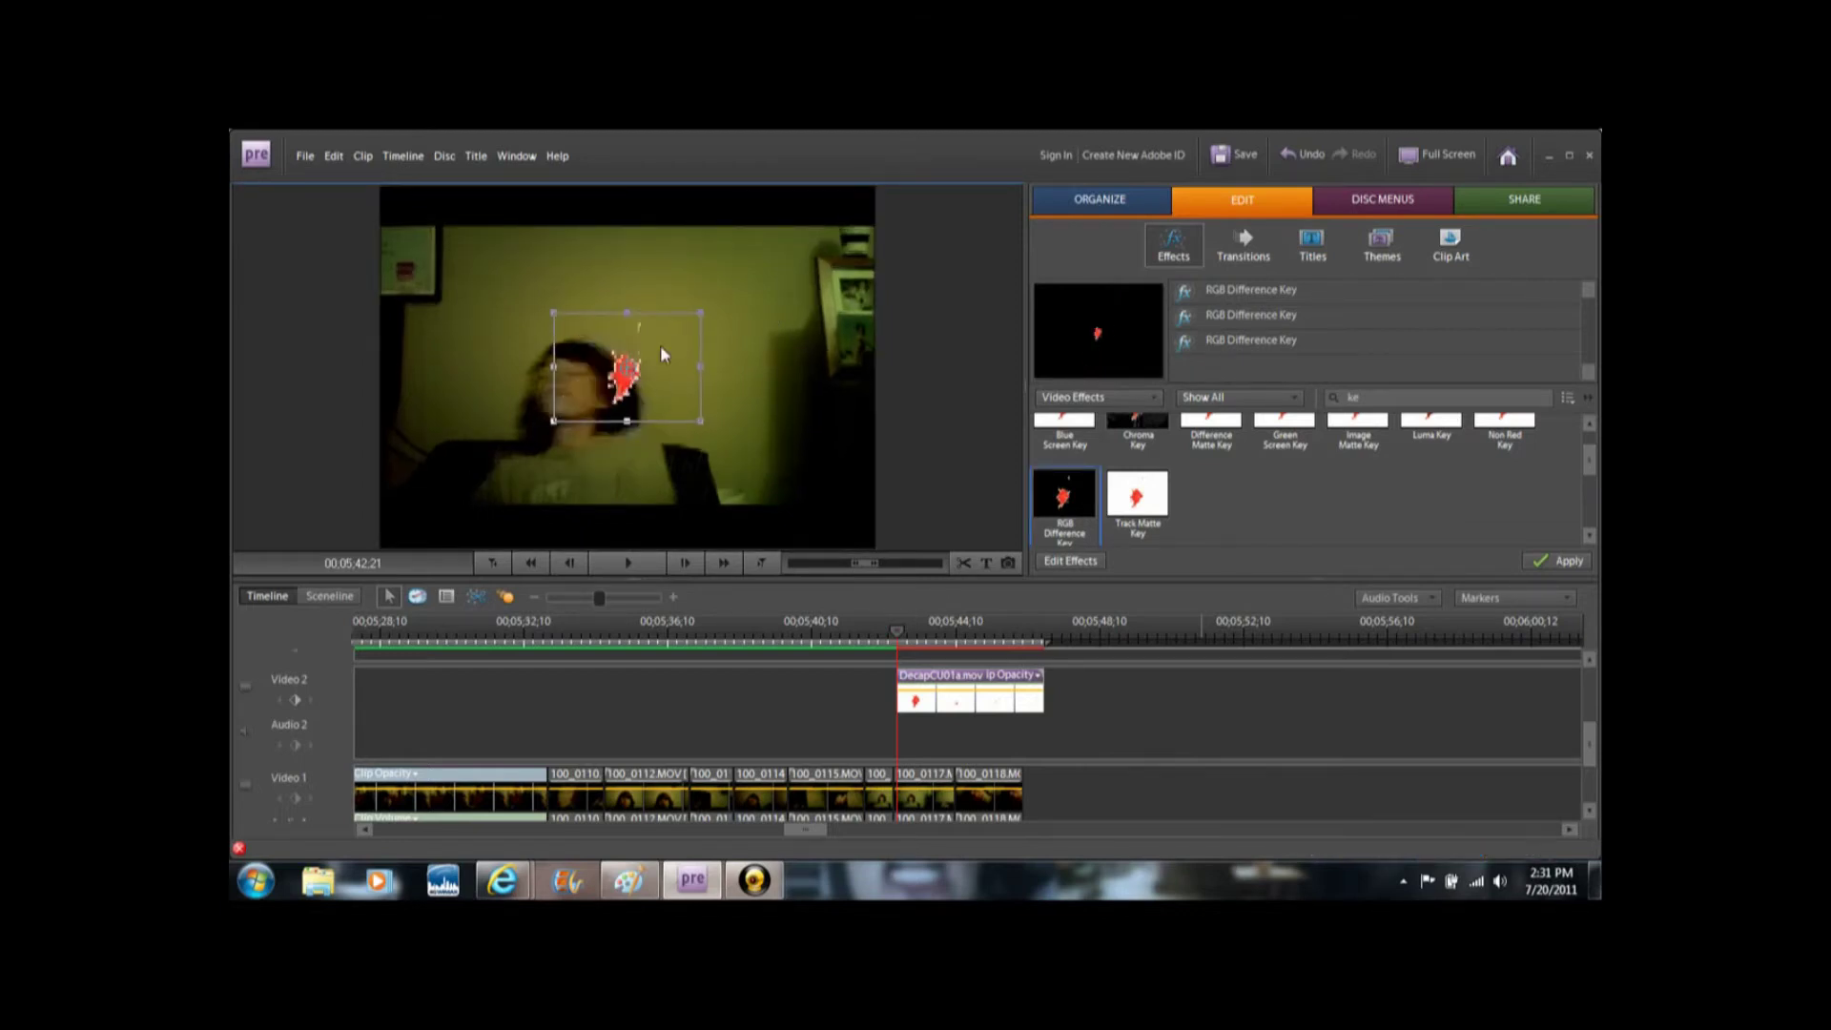
{"action": "left_click_drag", "start_coordinate": [692, 324], "coordinate": [646, 379]}
{"action": "left_click", "coordinate": [825, 368]}
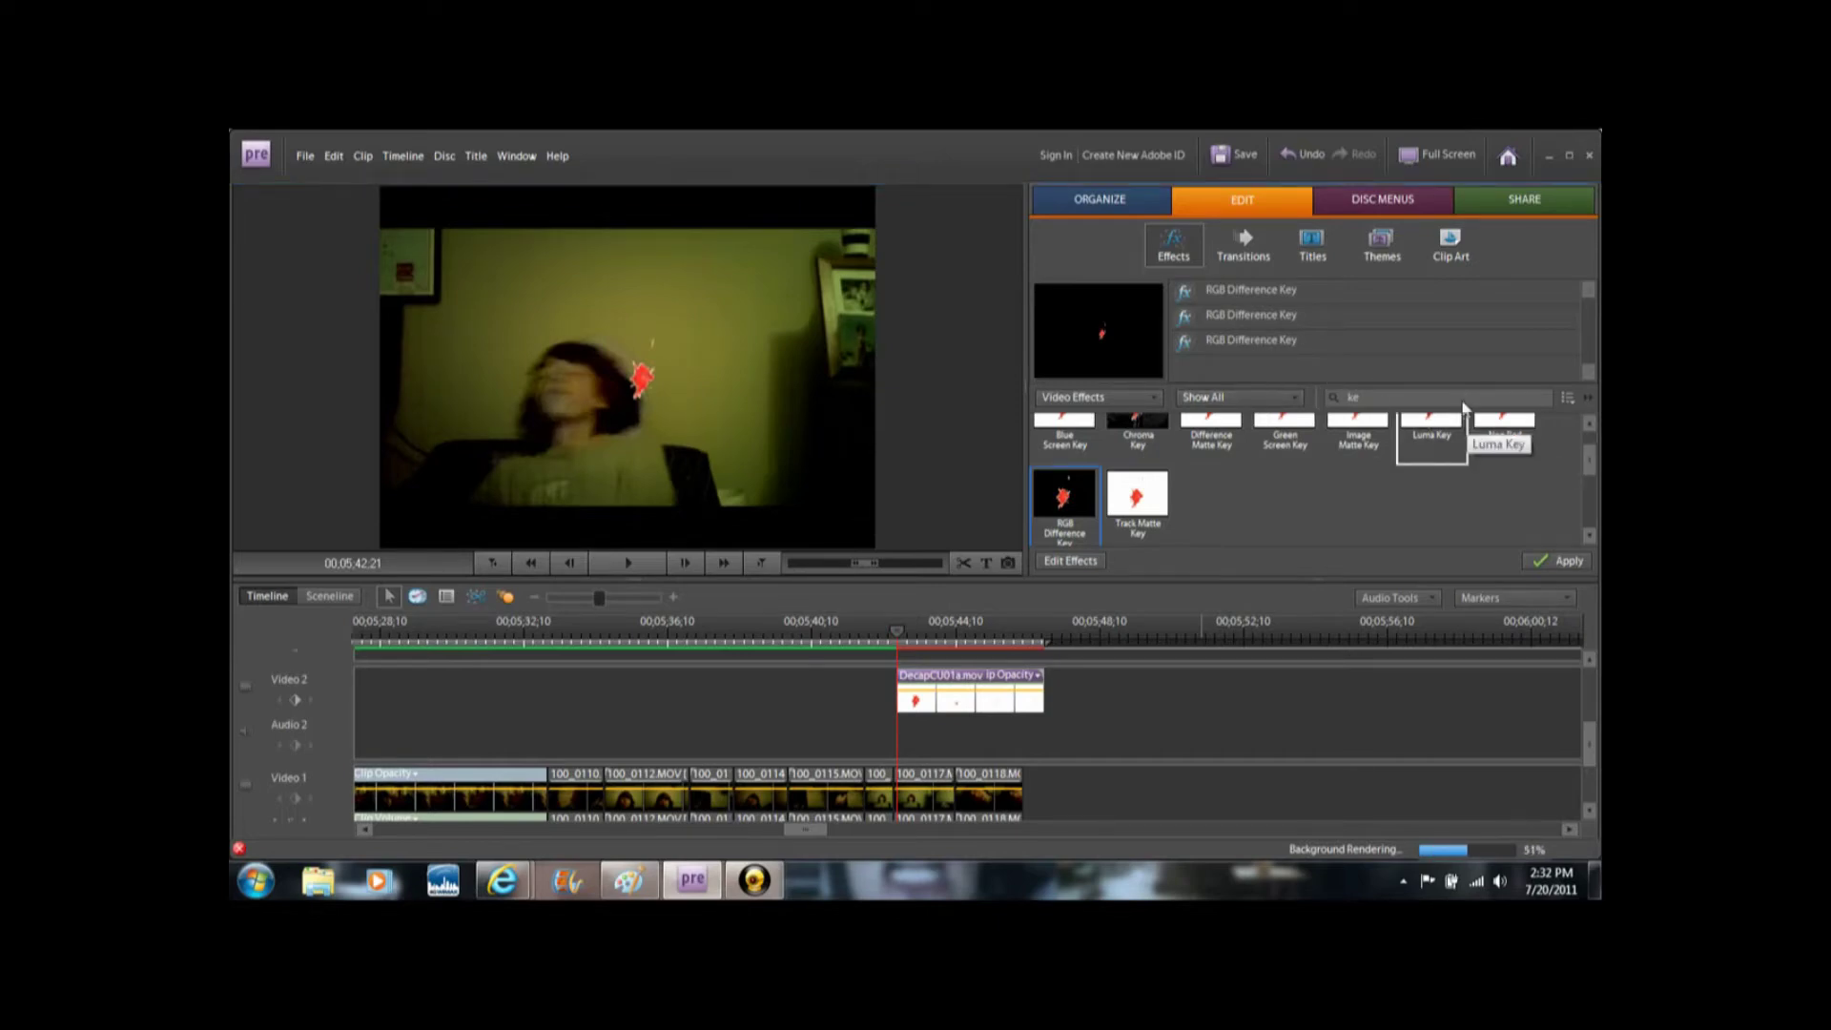
Clear the effects search and apply the Shadow/Highlight effect three times to the blood clip.
{"action": "key", "text": "BackSpace"}
{"action": "key", "text": "BackSpace"}
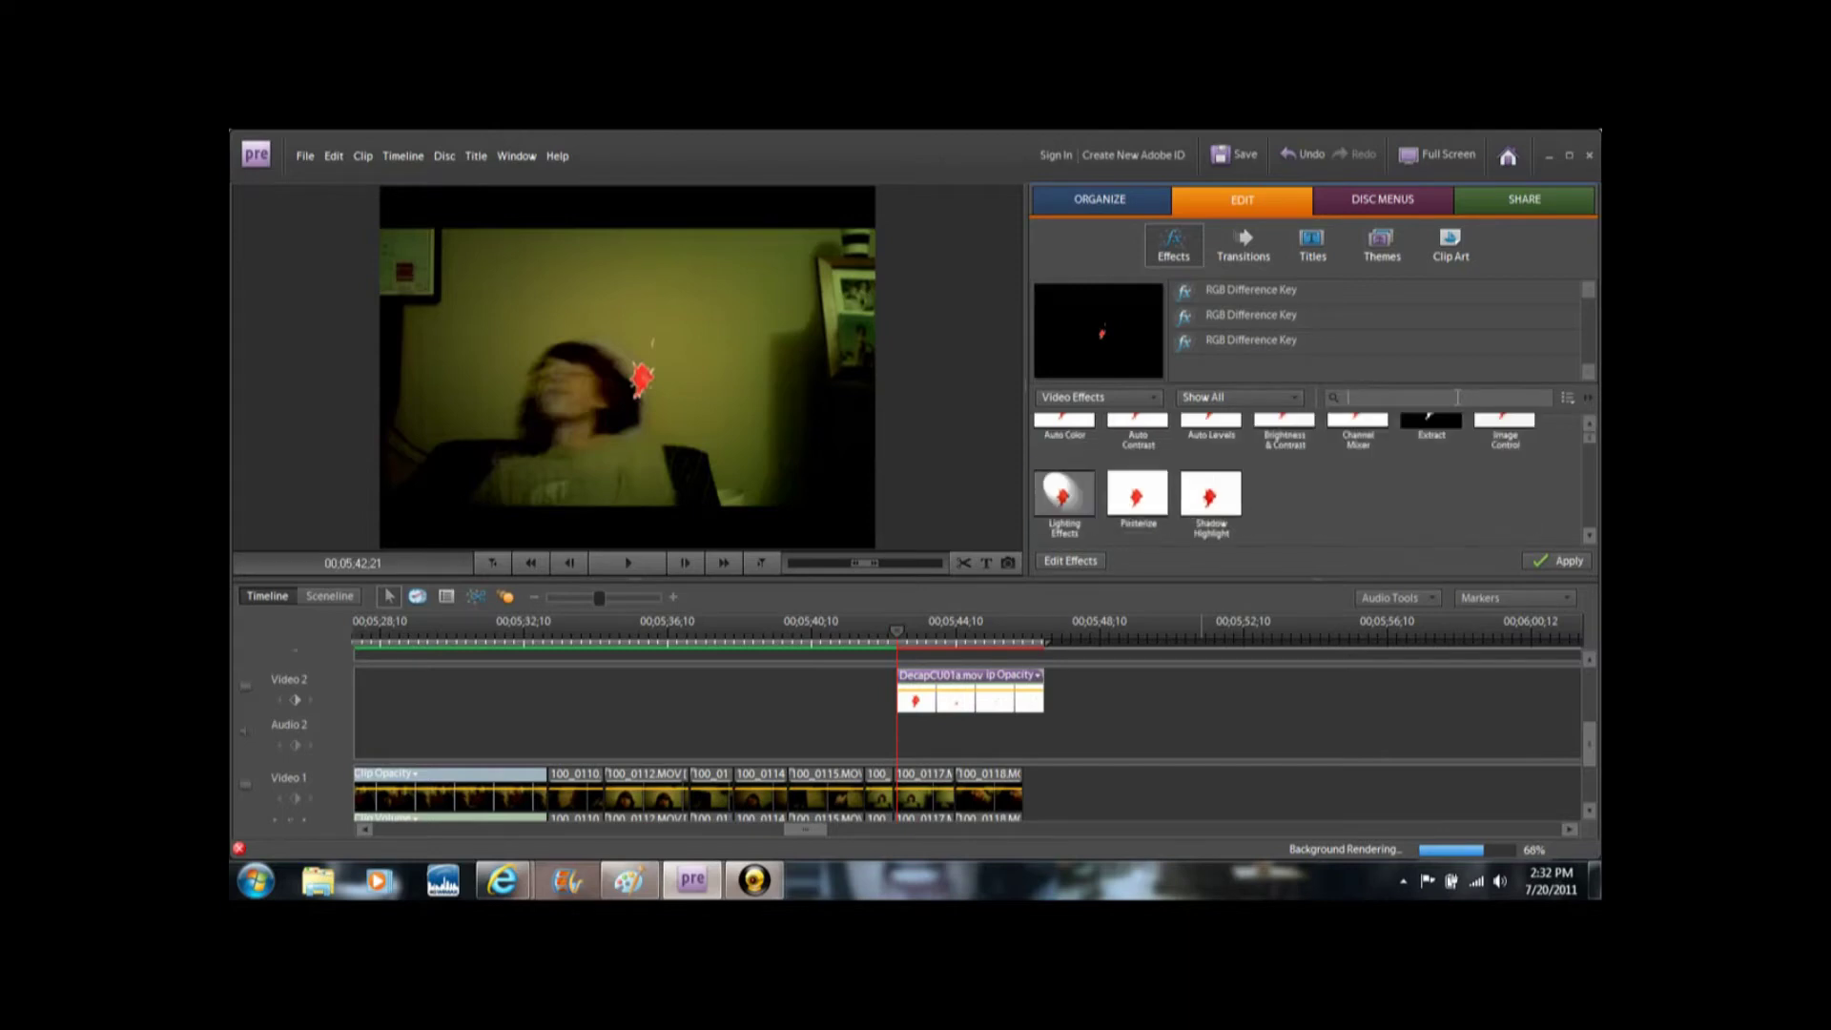
{"action": "scroll", "coordinate": [1588, 437], "scroll_direction": "down", "scroll_amount": 2}
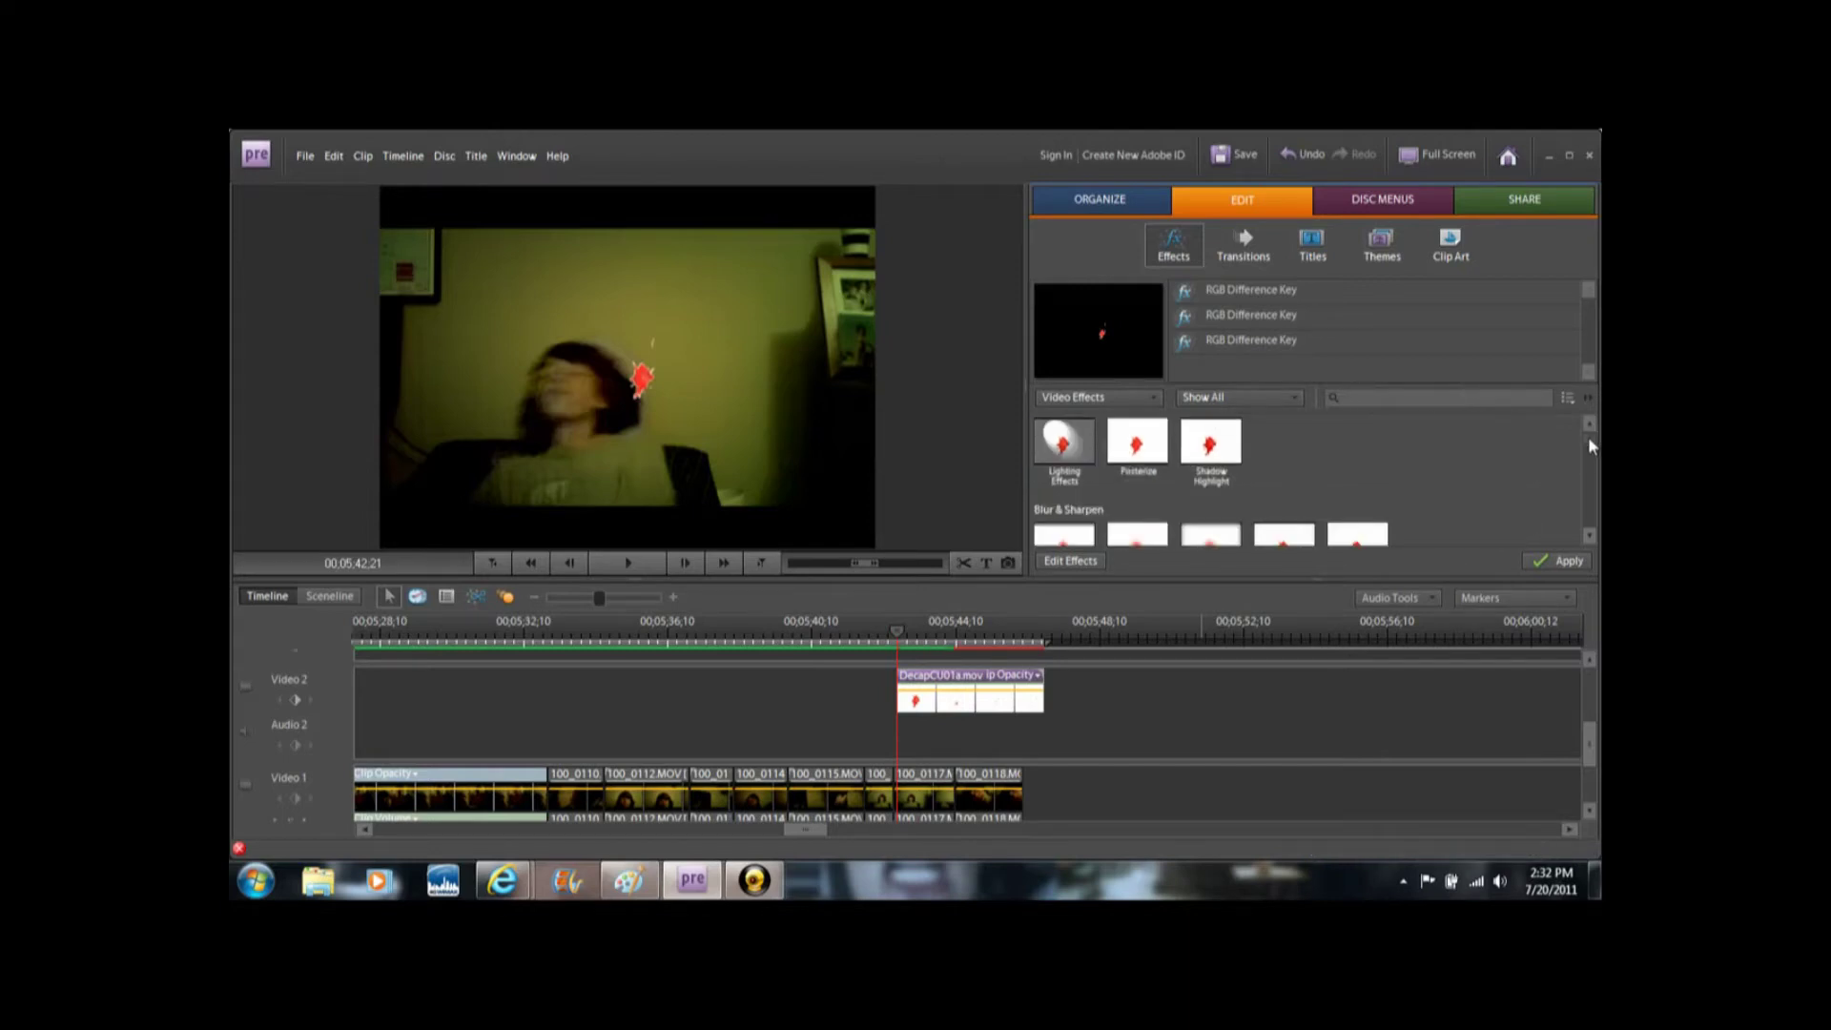
{"action": "left_click", "coordinate": [1244, 456]}
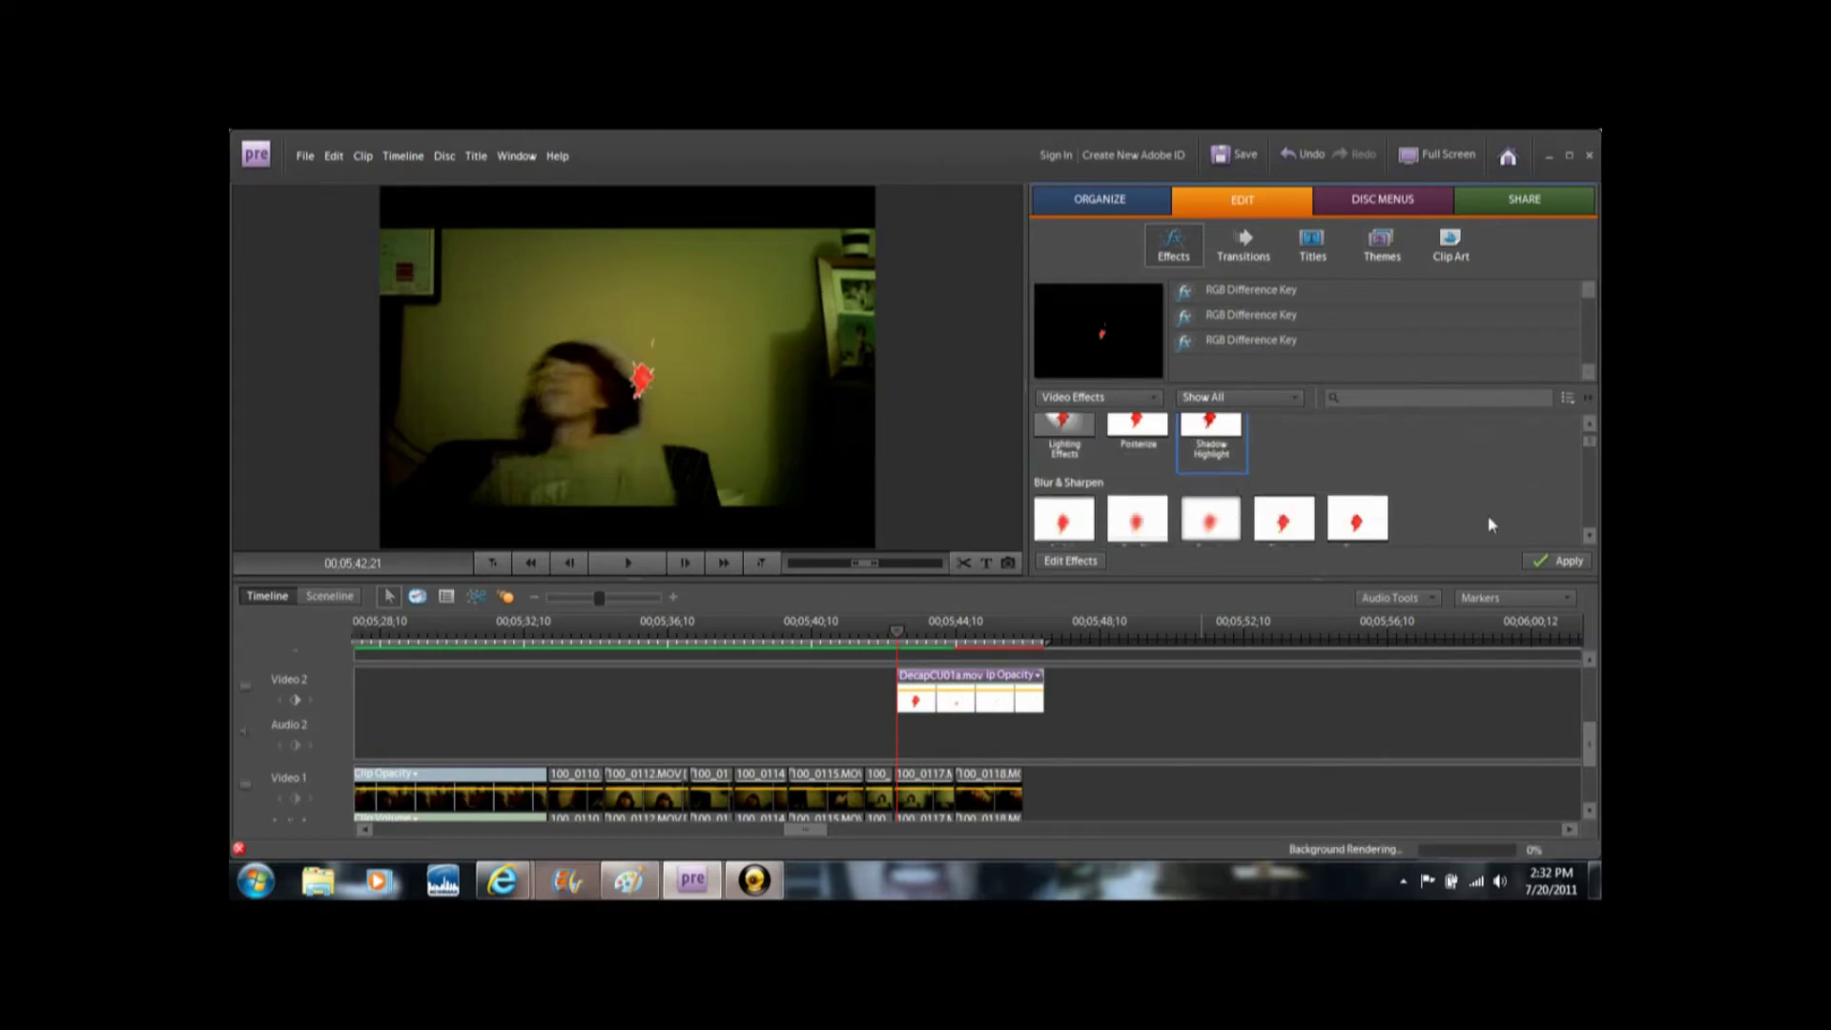
{"action": "left_click", "coordinate": [1564, 562]}
{"action": "left_click", "coordinate": [1568, 562]}
{"action": "left_click", "coordinate": [1569, 563]}
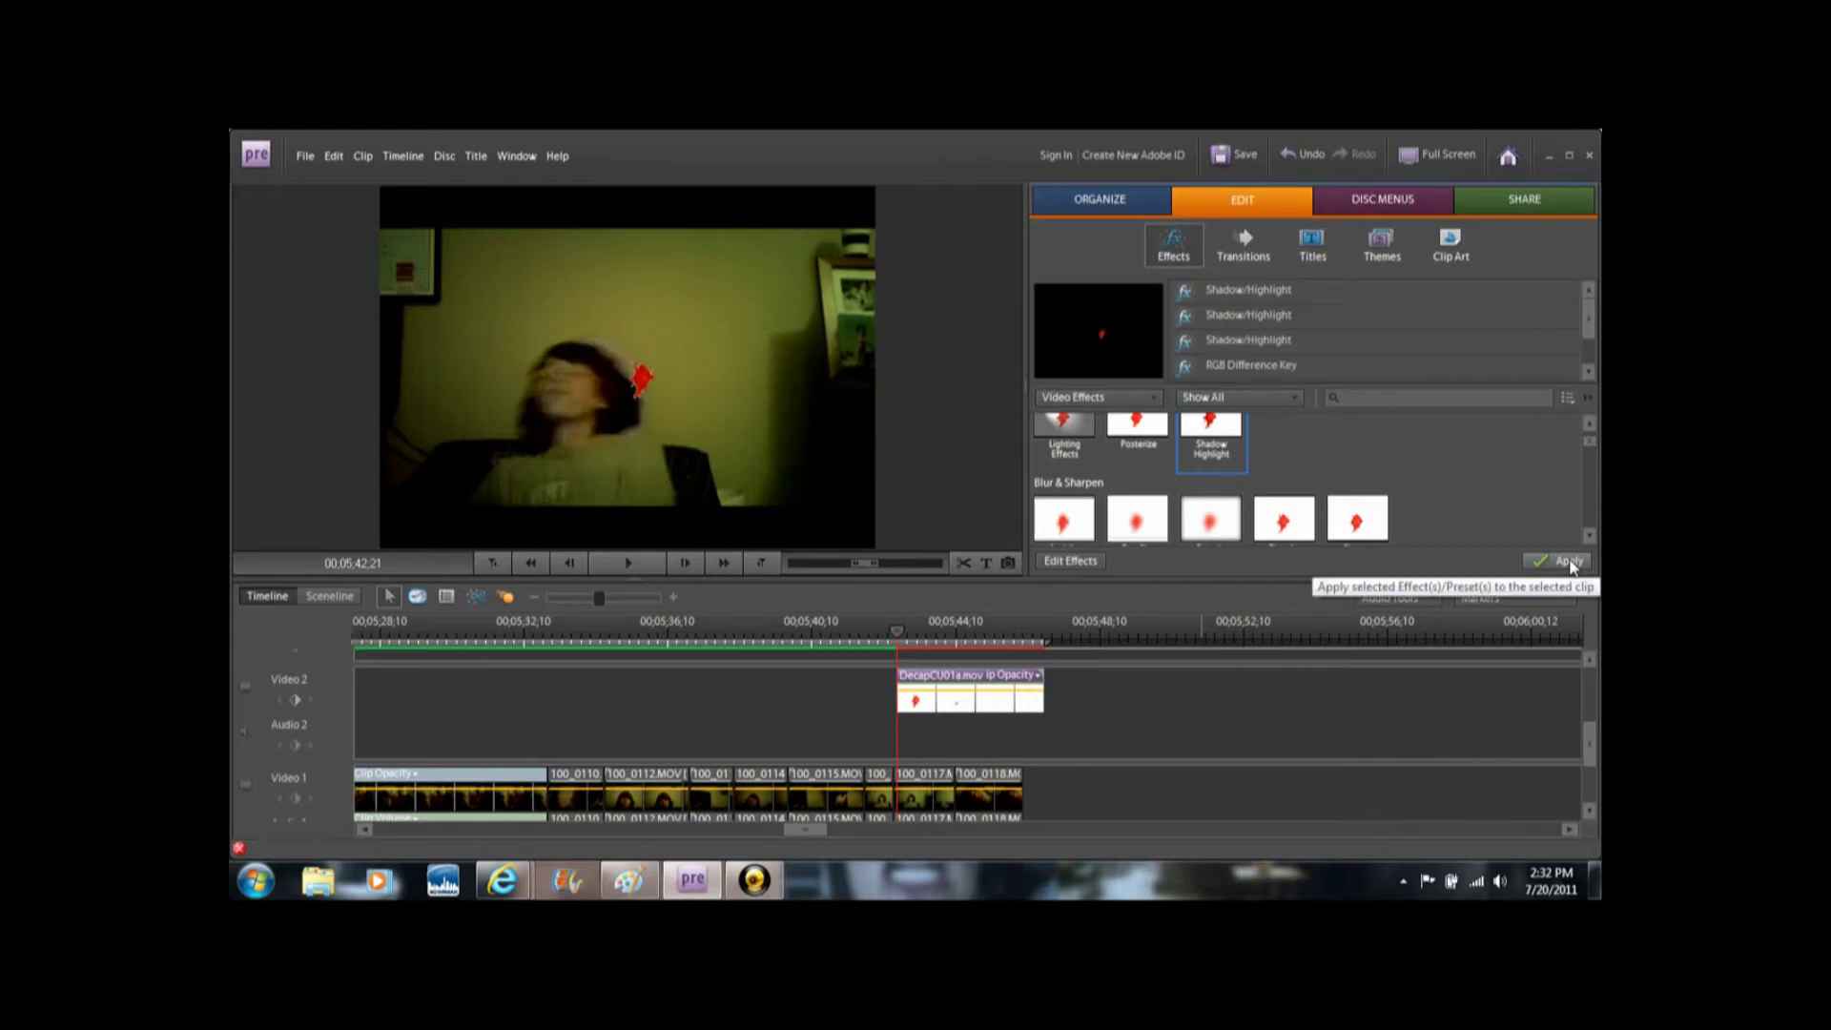
Search the effects for "brigh", apply Brightness & Contrast to the blood clip, and open the clip's effect settings.
{"action": "left_click_drag", "start_coordinate": [1586, 445], "coordinate": [1586, 456]}
{"action": "left_click", "coordinate": [1397, 393]}
{"action": "type", "text": "brigh"}
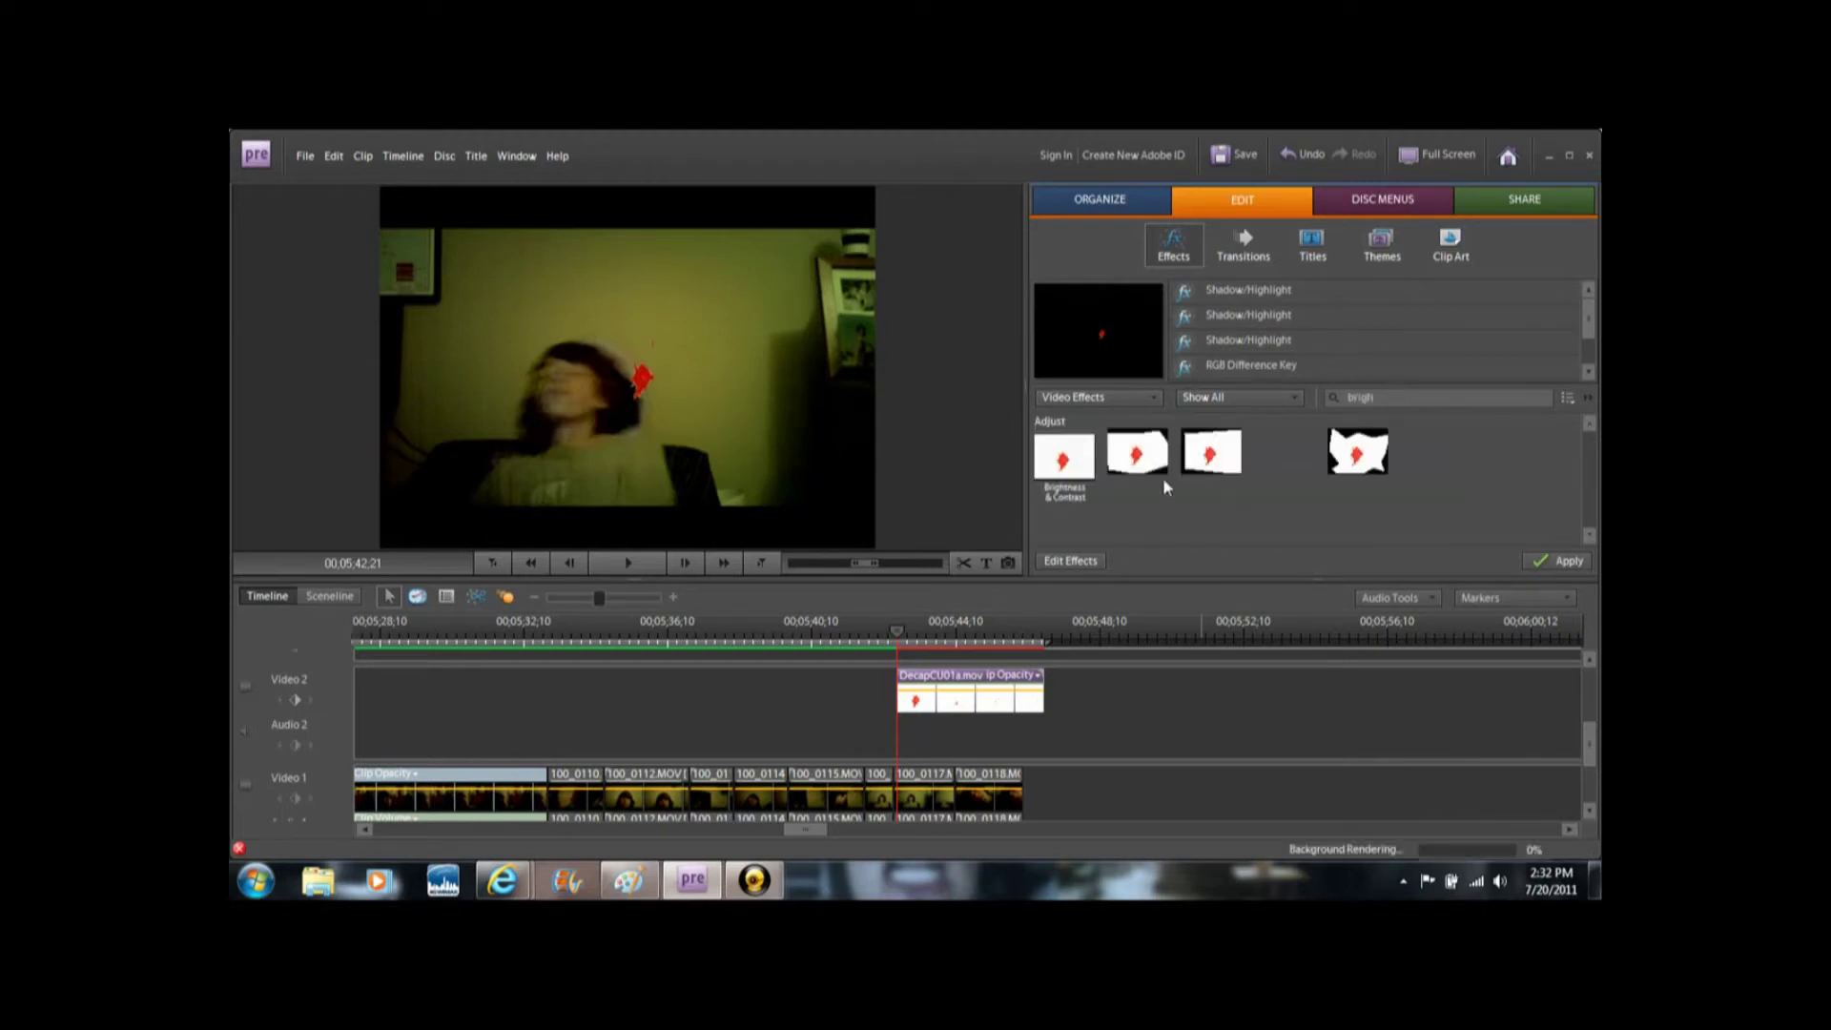
{"action": "left_click", "coordinate": [1104, 466]}
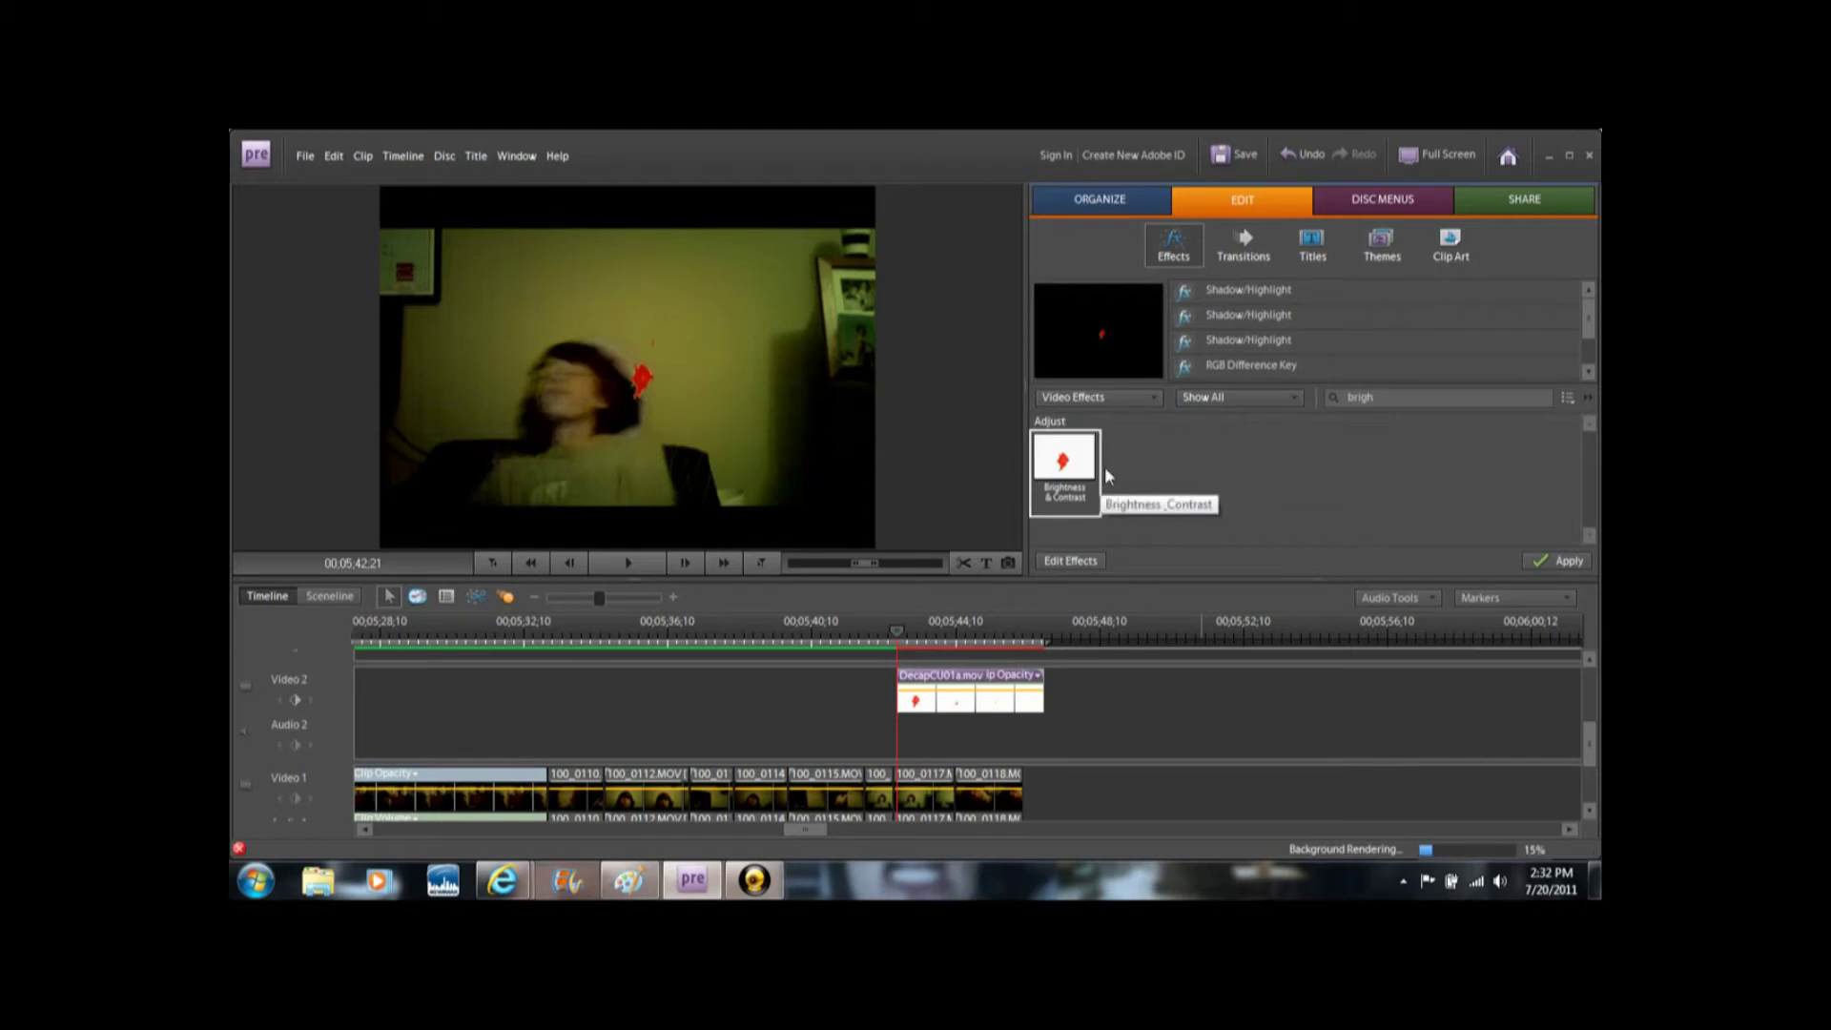
{"action": "left_click", "coordinate": [1554, 560]}
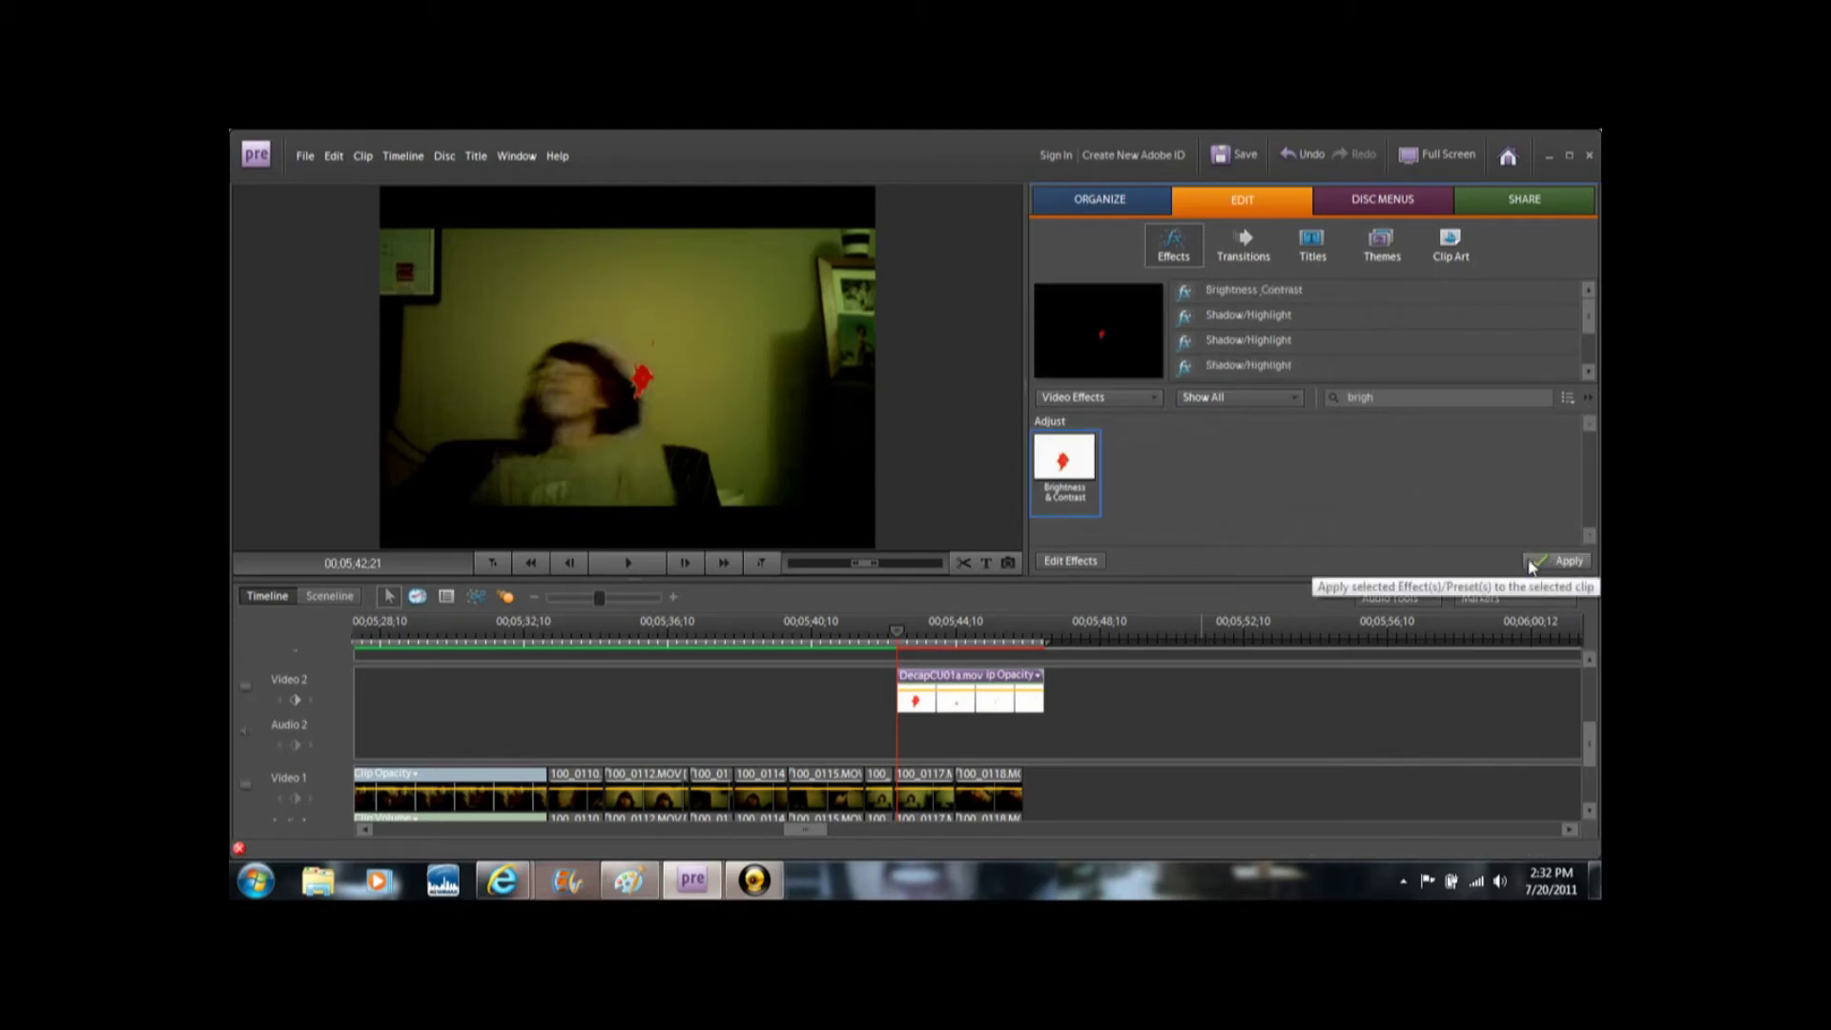
{"action": "left_click", "coordinate": [1072, 563]}
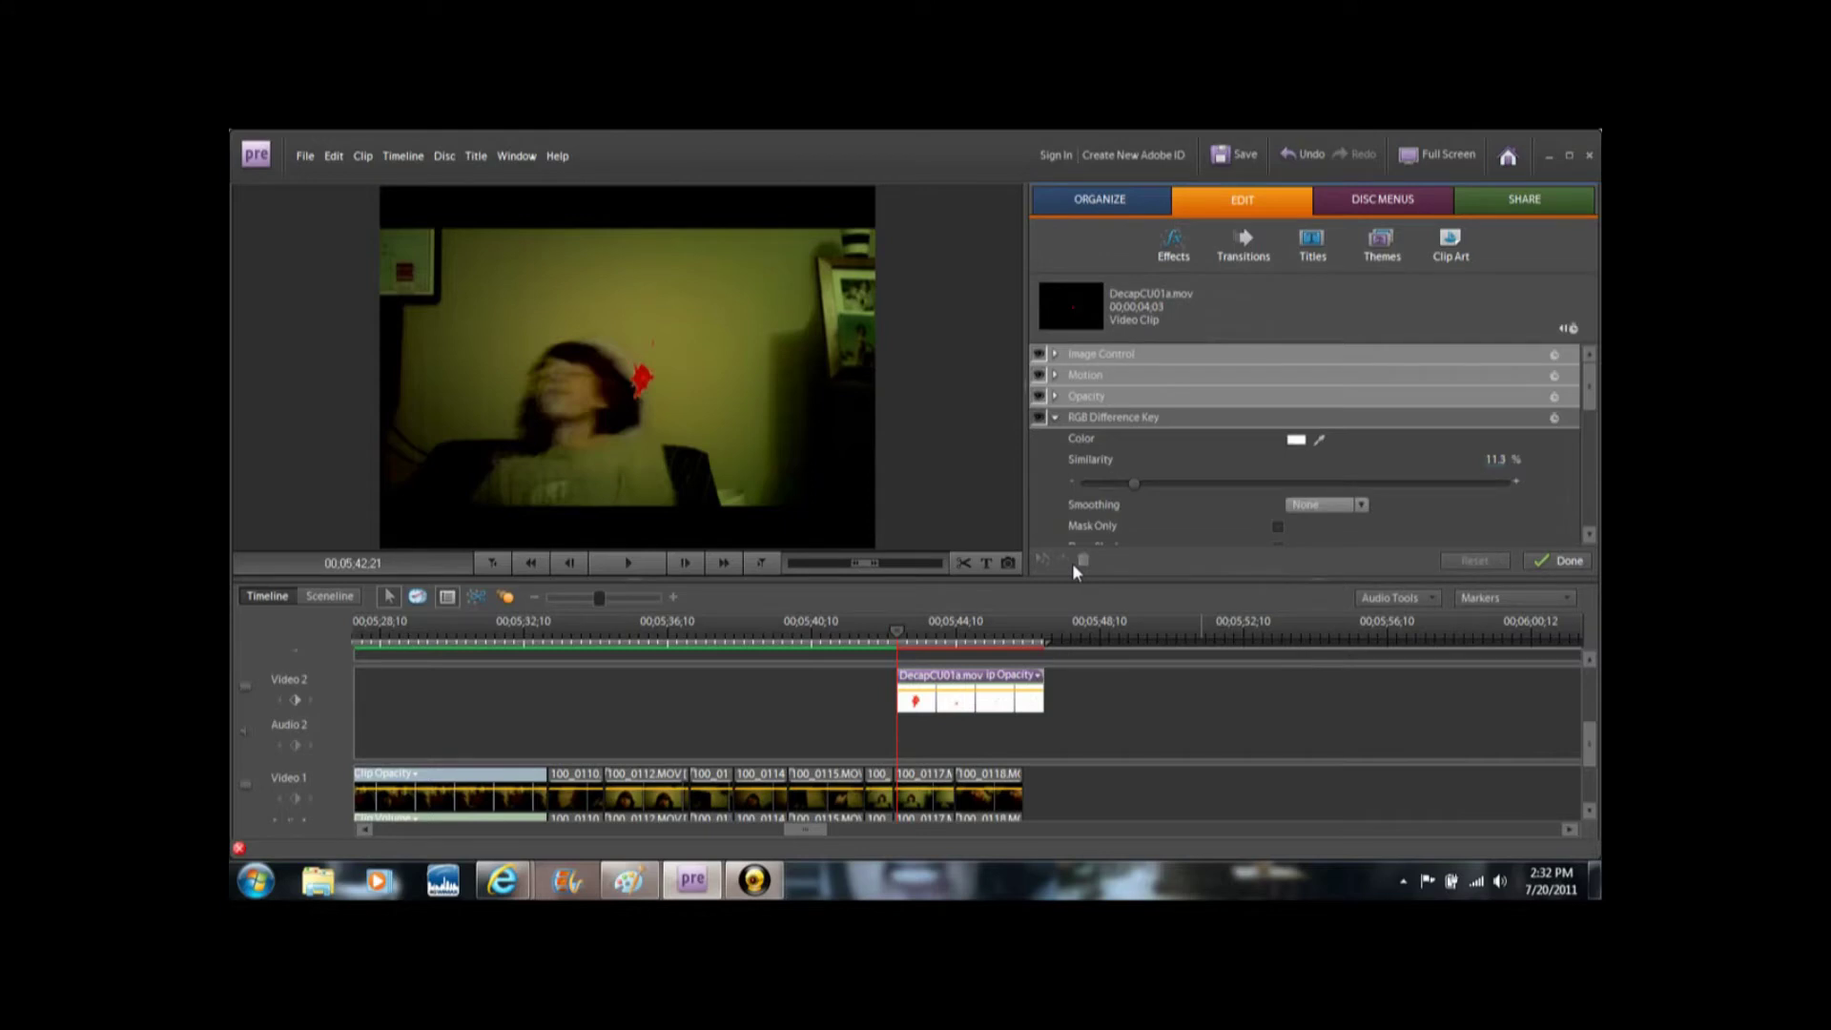
Lower the blood clip's brightness in its Brightness & Contrast effect and close the effect settings.
{"action": "left_click_drag", "start_coordinate": [1595, 392], "coordinate": [1599, 524]}
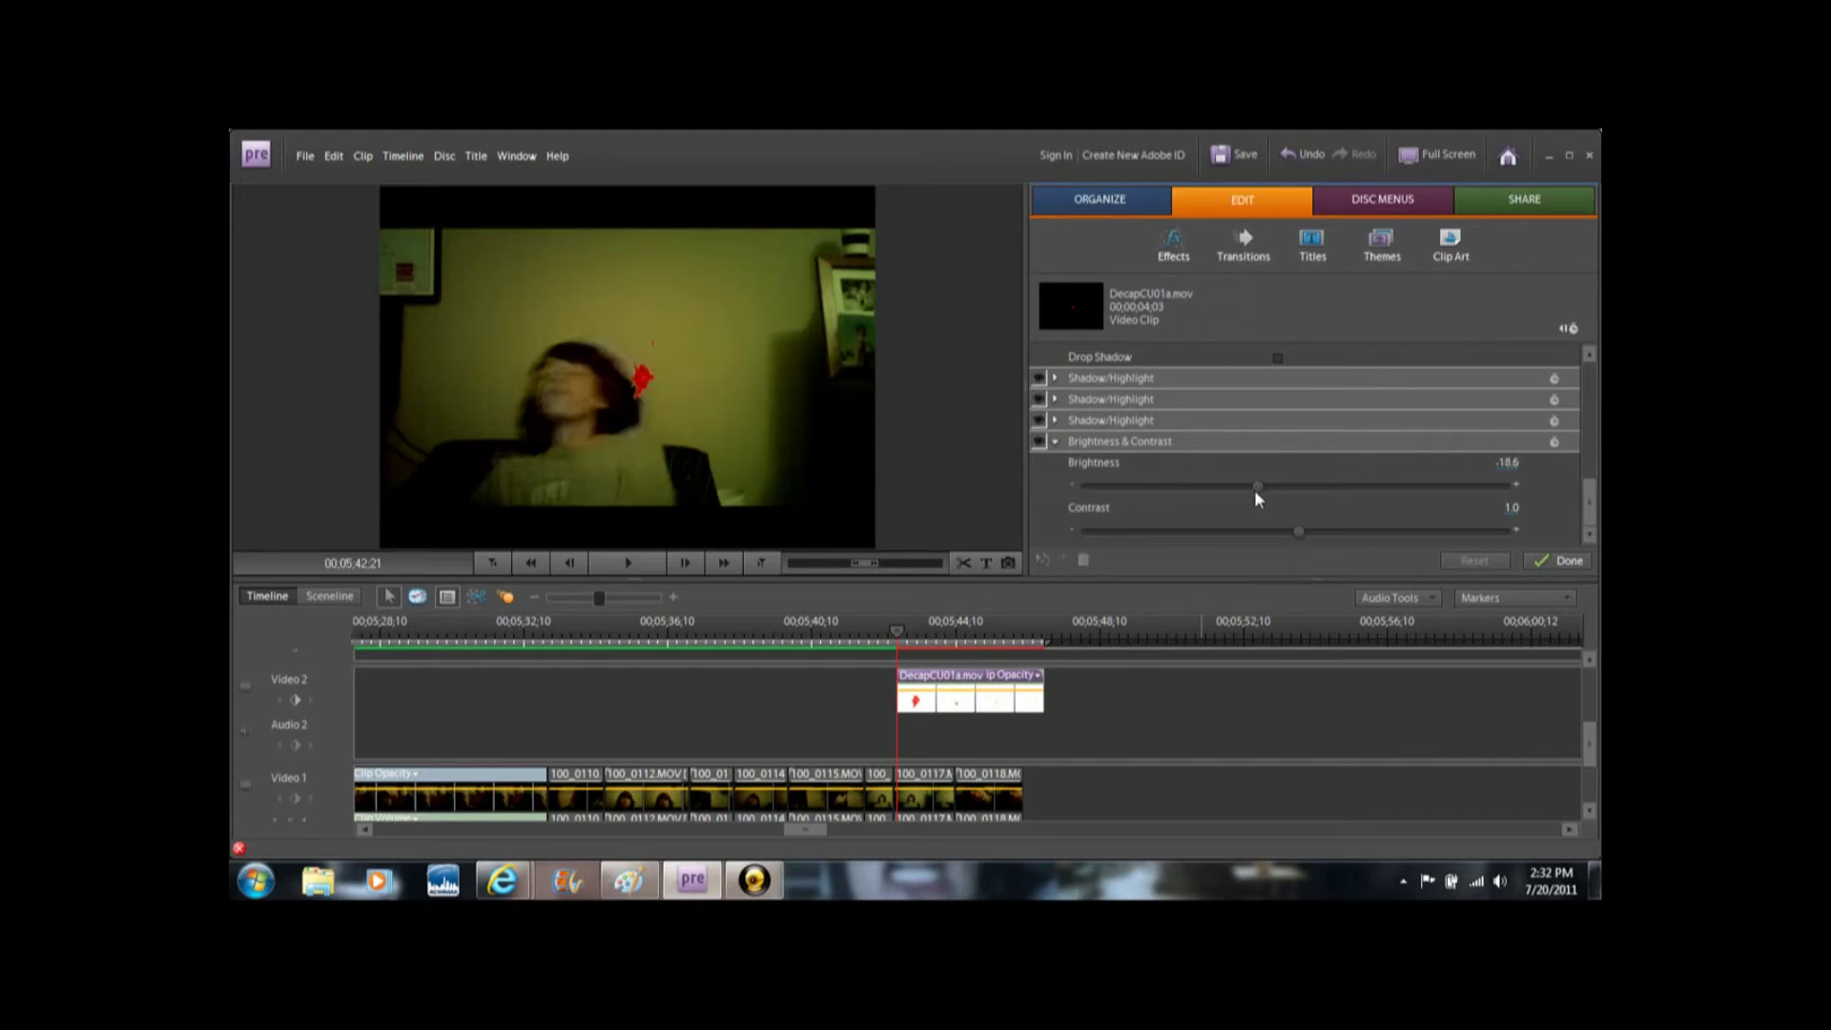
{"action": "left_click_drag", "start_coordinate": [1255, 492], "coordinate": [1207, 499]}
{"action": "left_click", "coordinate": [1564, 560]}
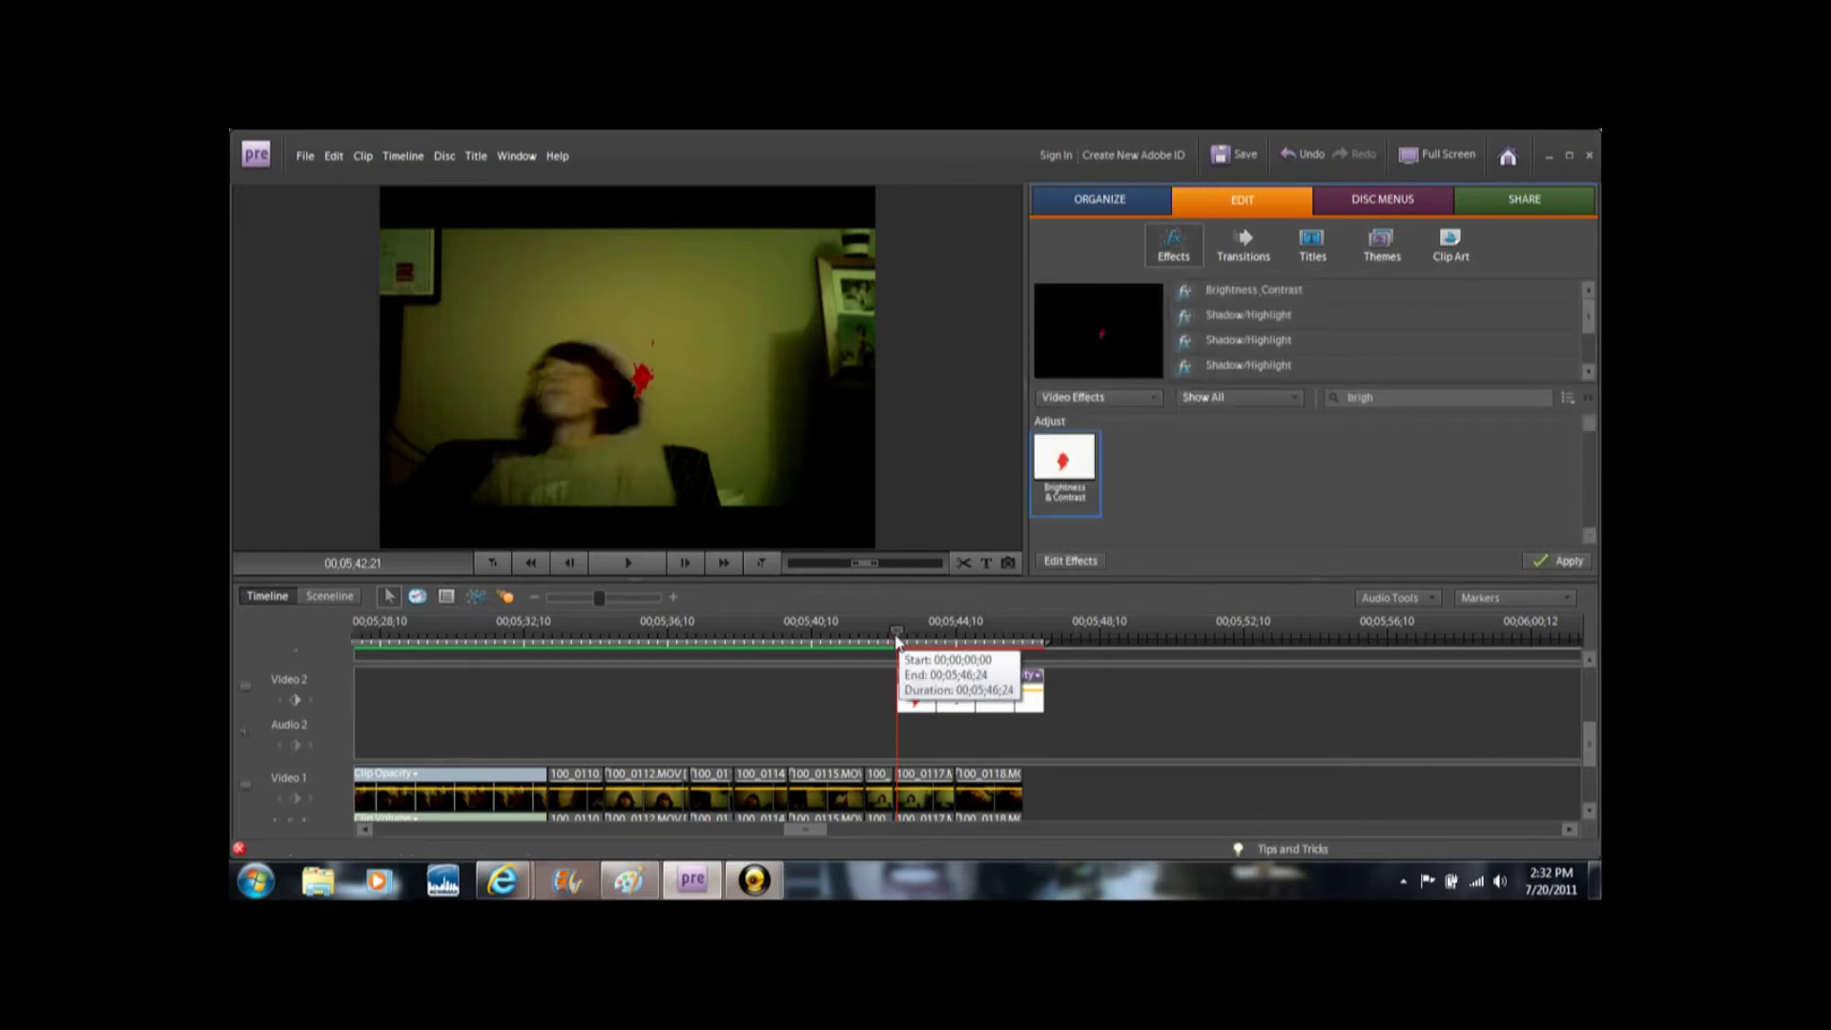
Shorten the blood splatter clip on Video 2 so that it ends at 00;05;43;00.
{"action": "left_click_drag", "start_coordinate": [894, 633], "coordinate": [907, 649]}
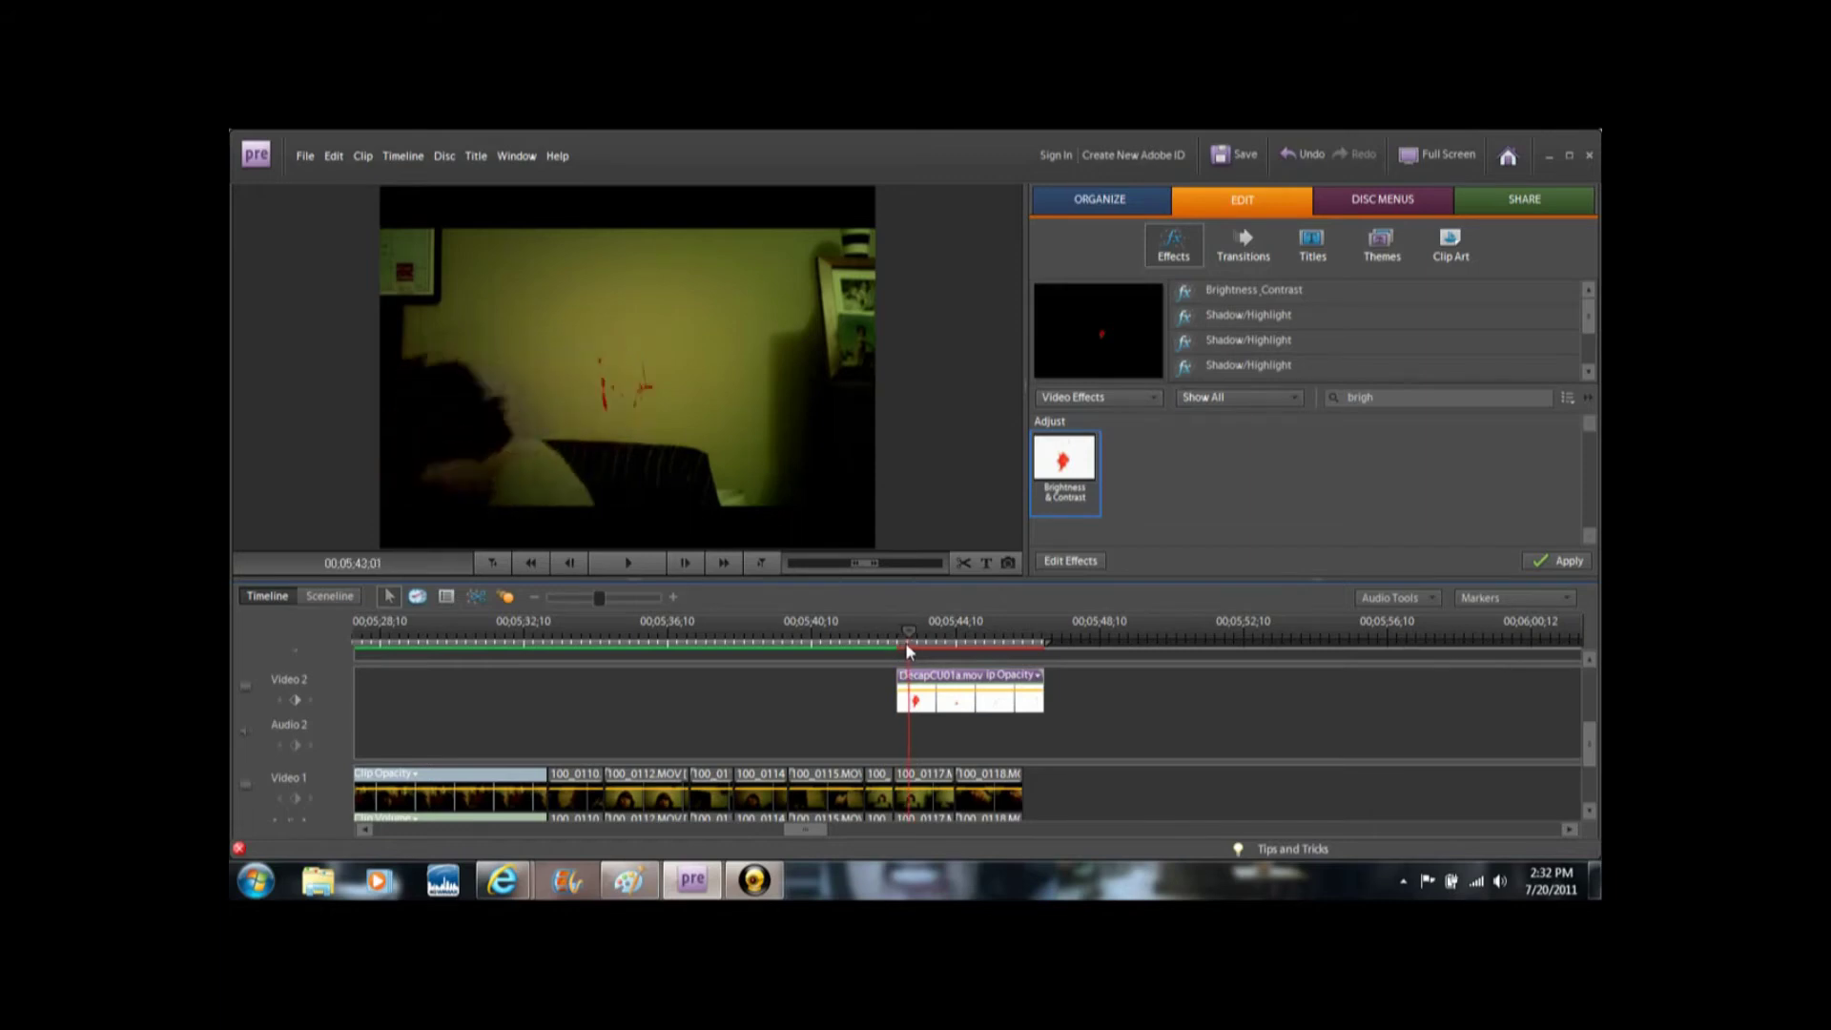
{"action": "left_click", "coordinate": [568, 562]}
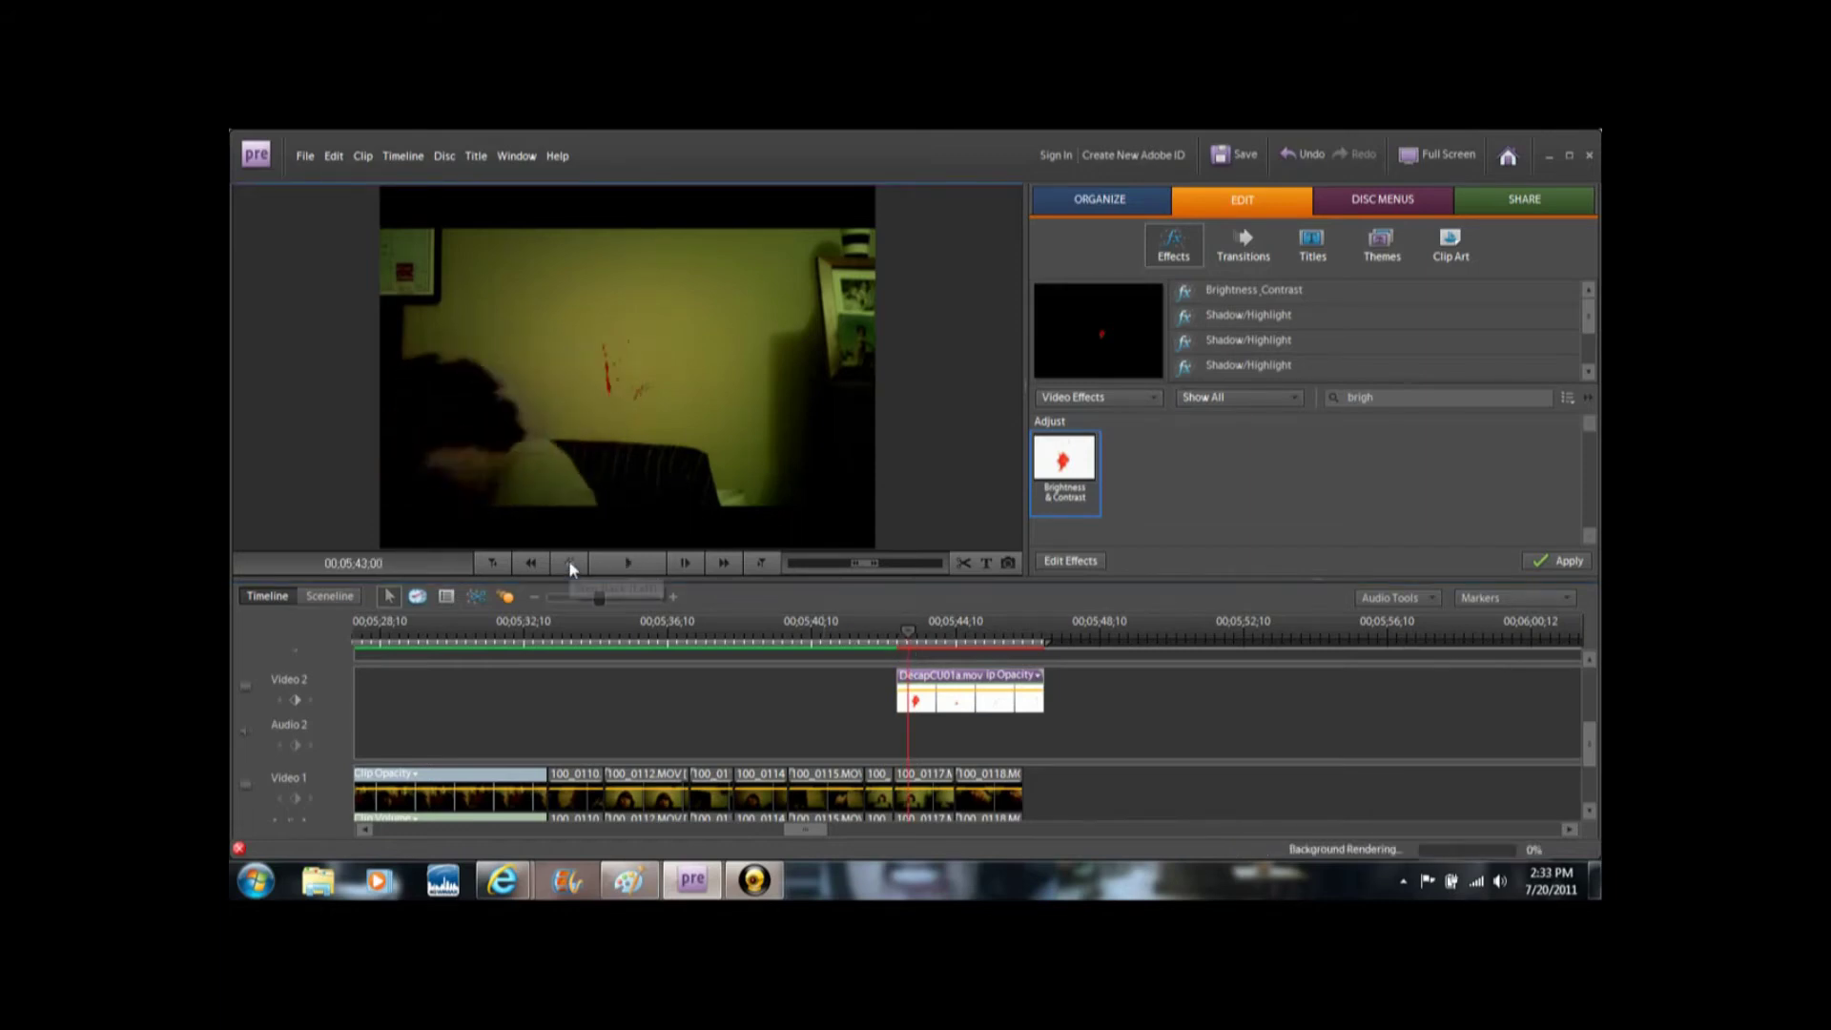
{"action": "left_click", "coordinate": [997, 658]}
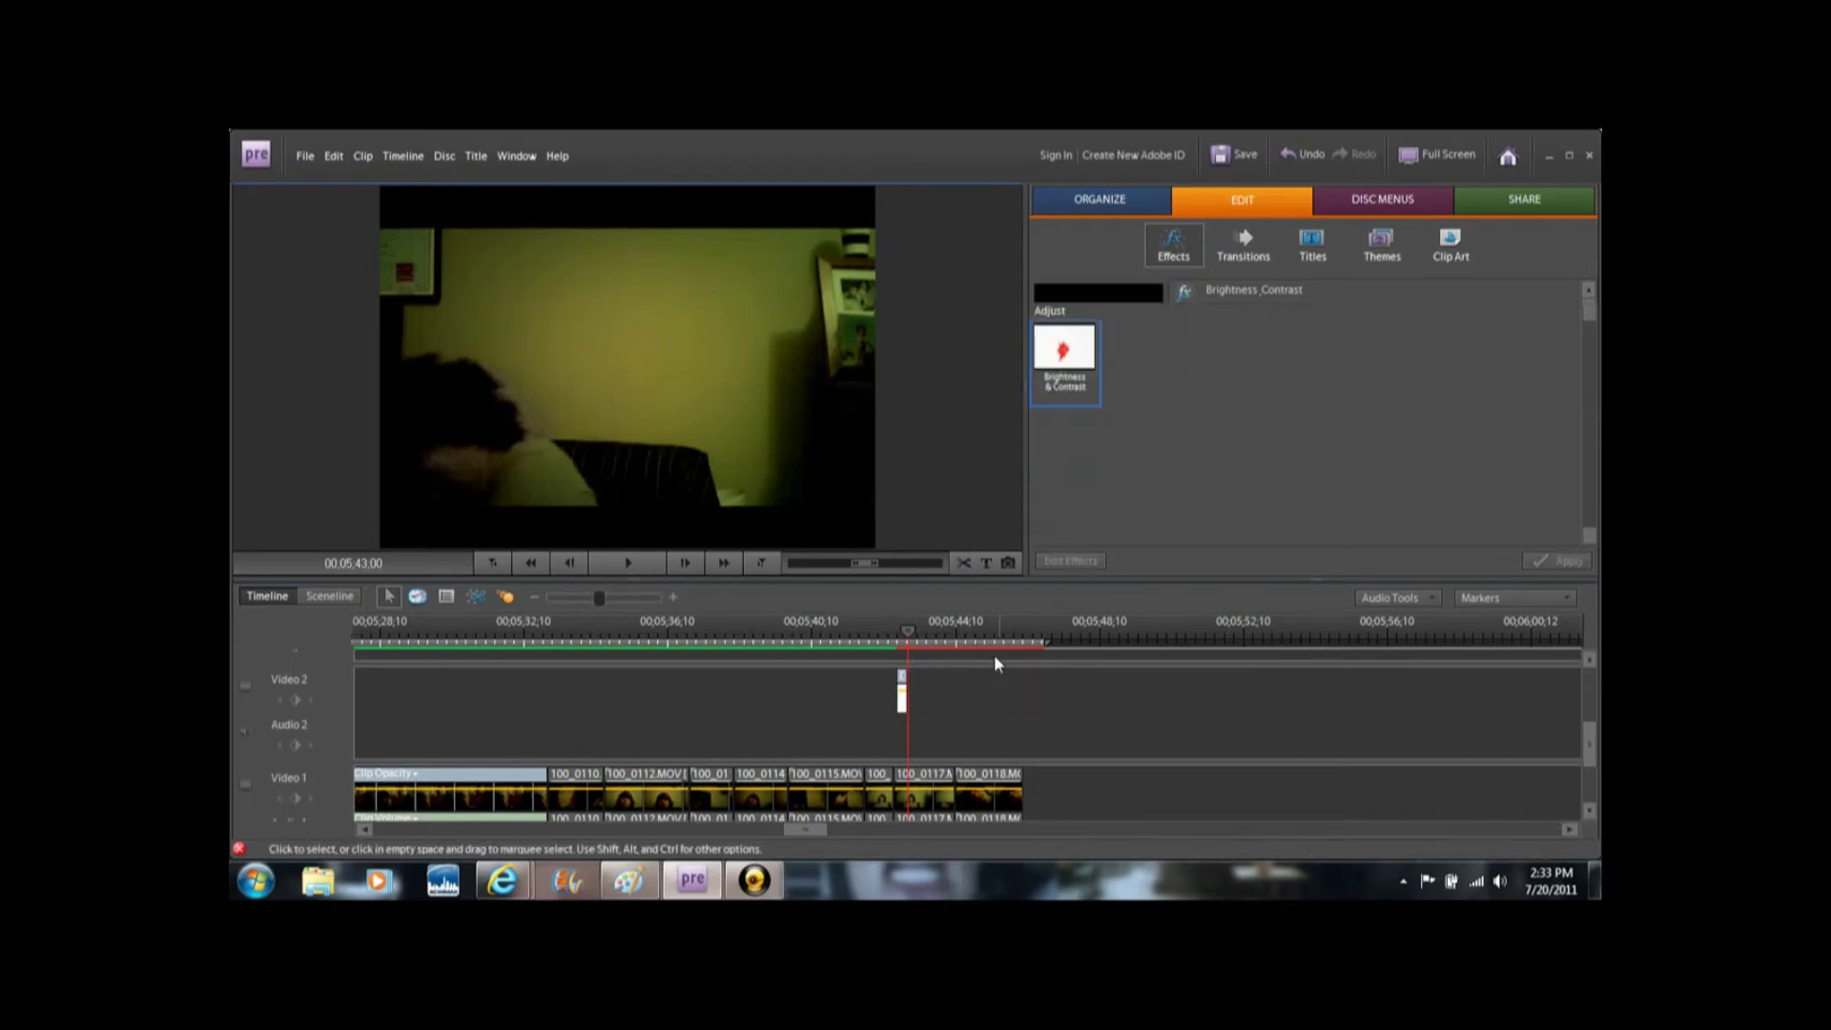
Rotate the shortened blood splatter clip 90° to the right.
{"action": "left_click_drag", "start_coordinate": [905, 637], "coordinate": [901, 649]}
{"action": "left_click", "coordinate": [902, 689]}
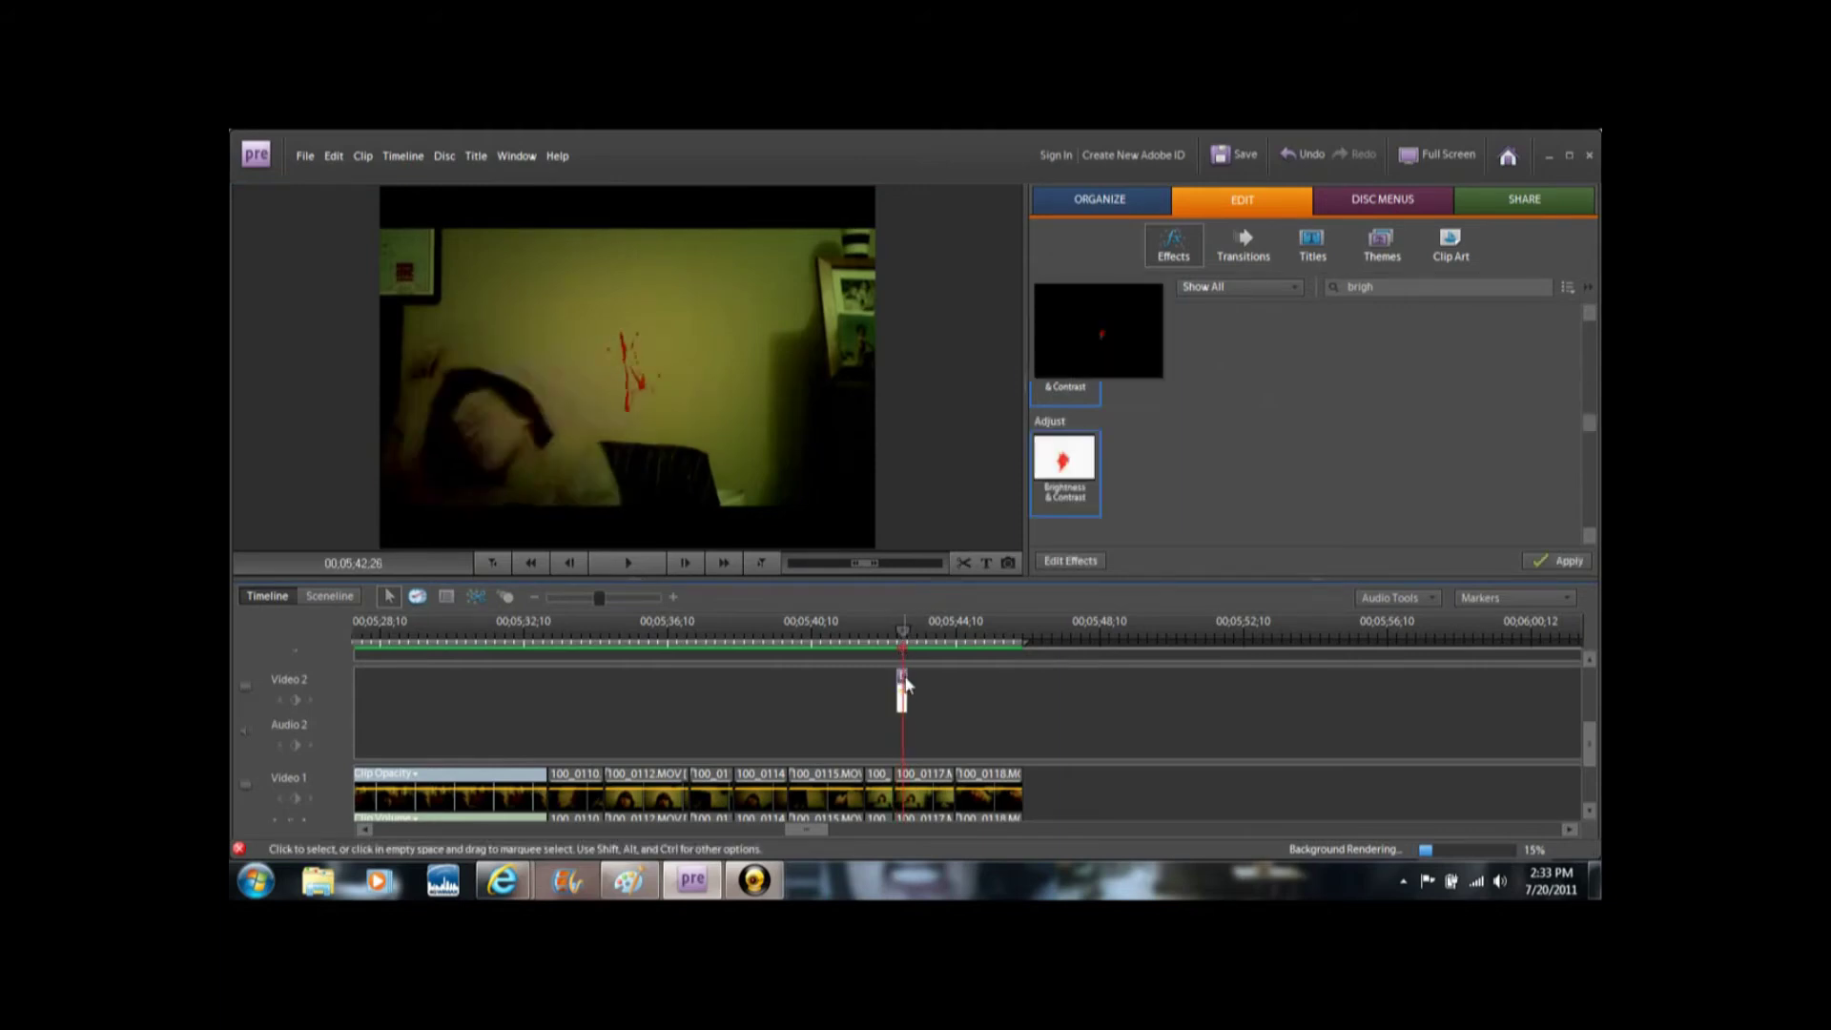
{"action": "right_click", "coordinate": [904, 683]}
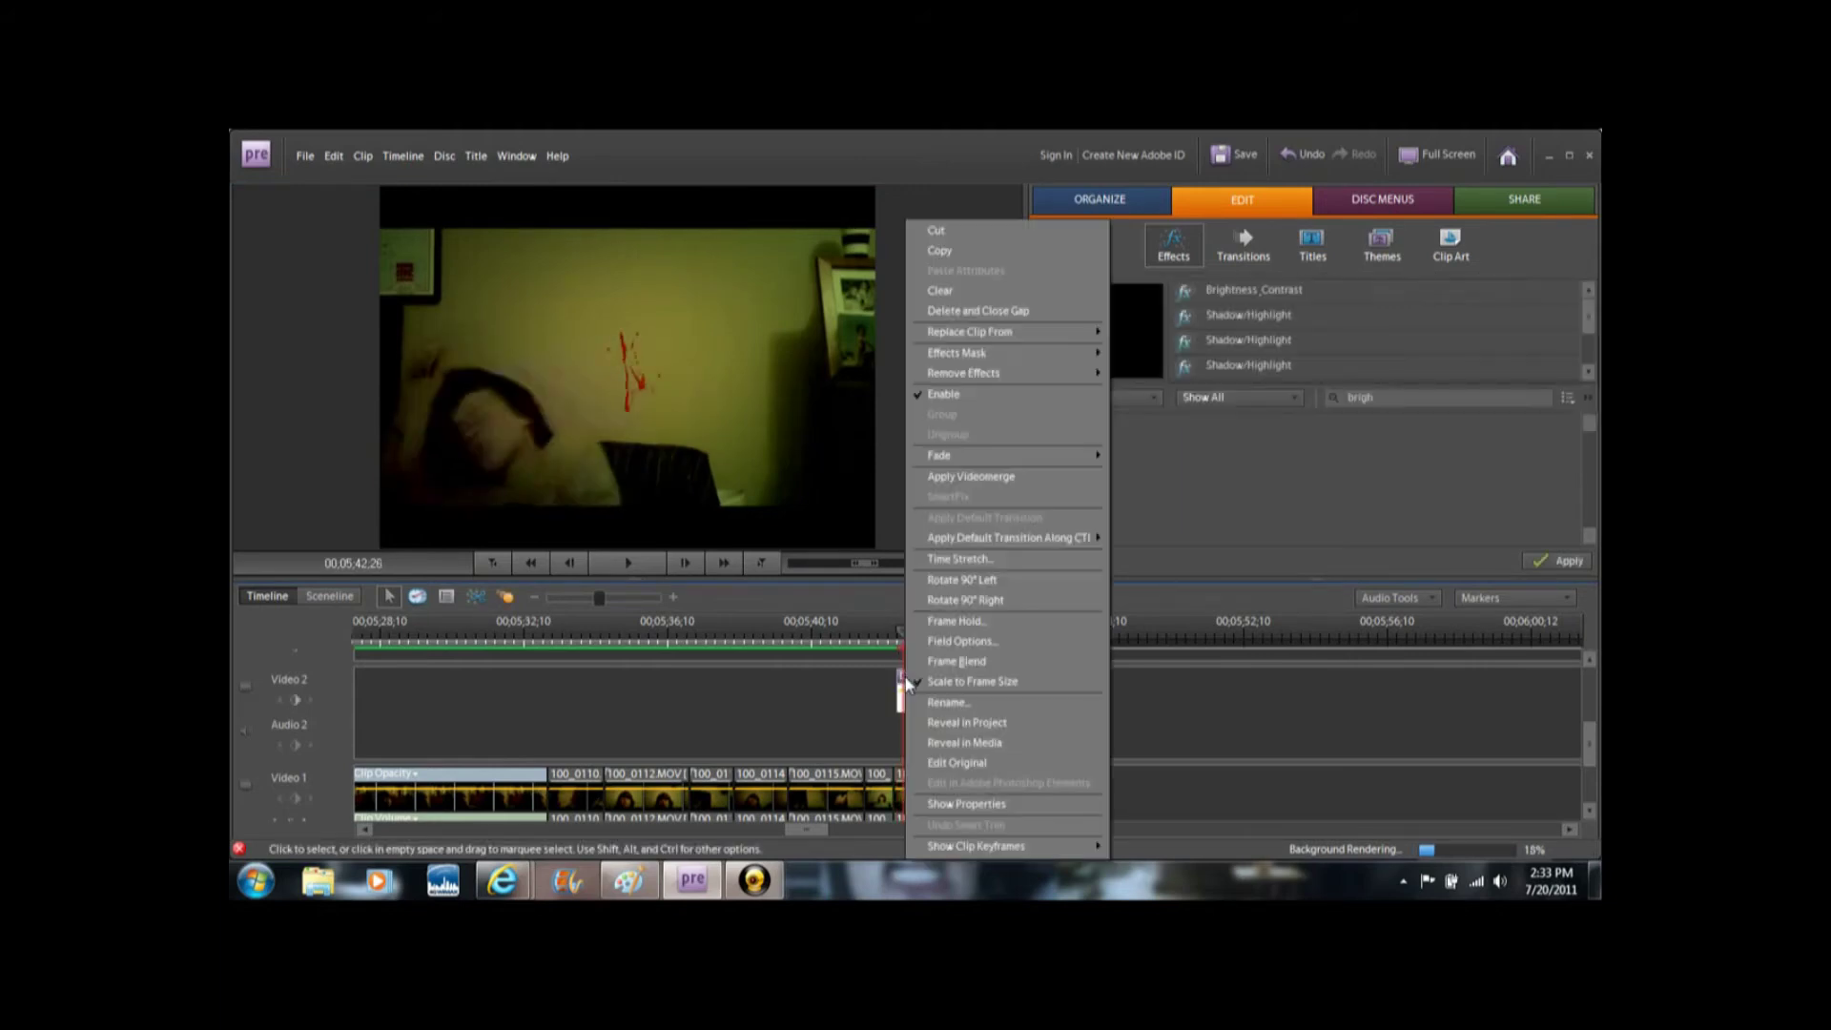
{"action": "left_click", "coordinate": [992, 598]}
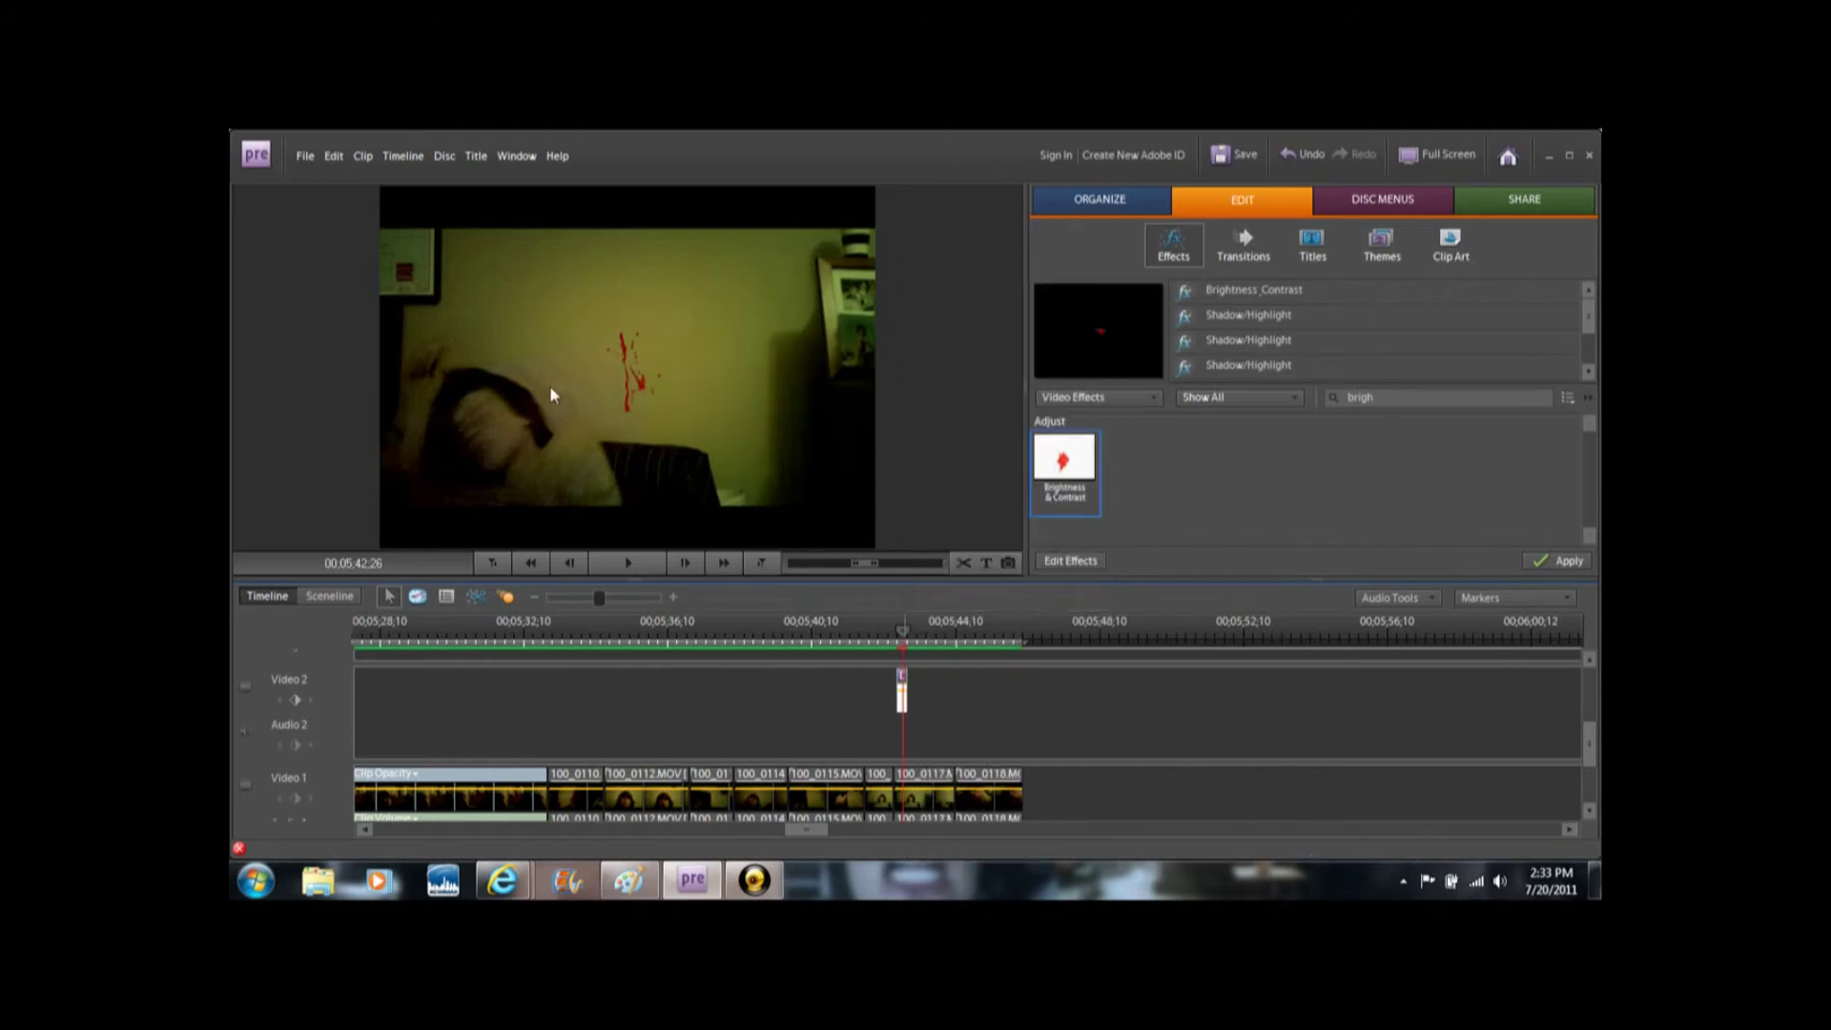
Reposition the rotated blood splatter against the back of the person's head at 00;05;42;21.
{"action": "left_click_drag", "start_coordinate": [901, 632], "coordinate": [894, 647]}
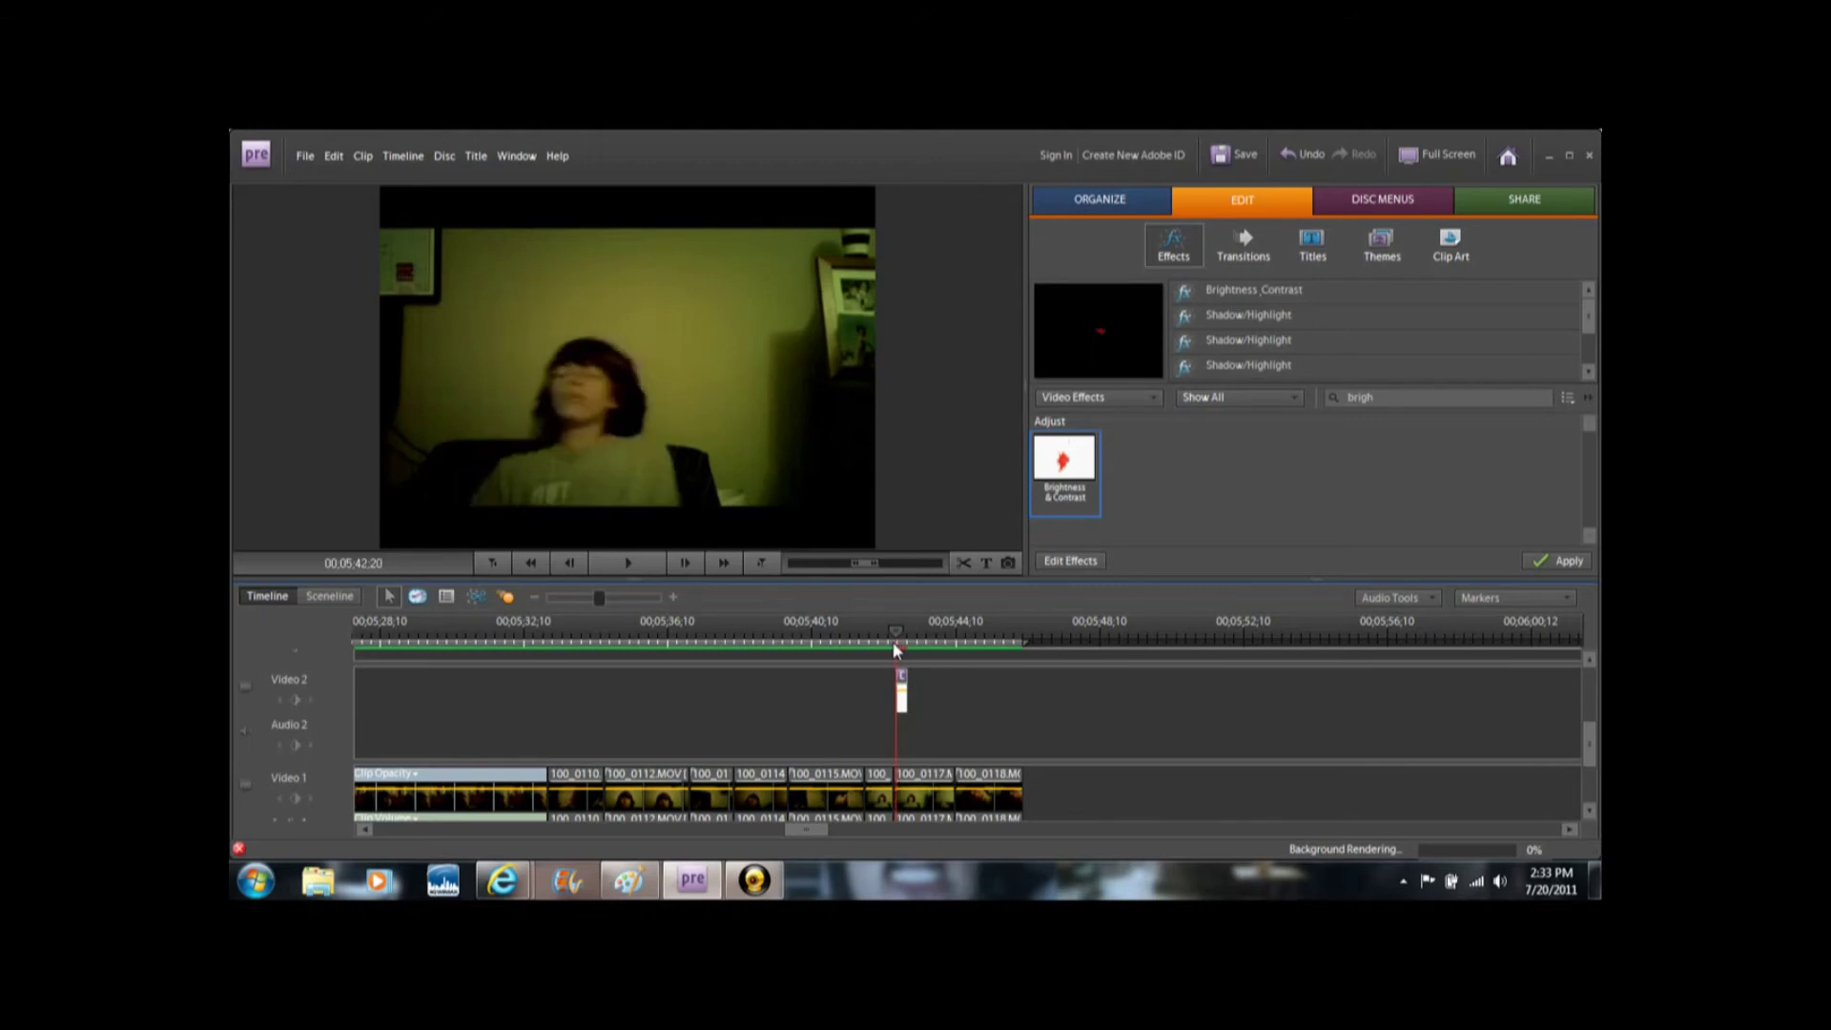
{"action": "left_click", "coordinate": [683, 569]}
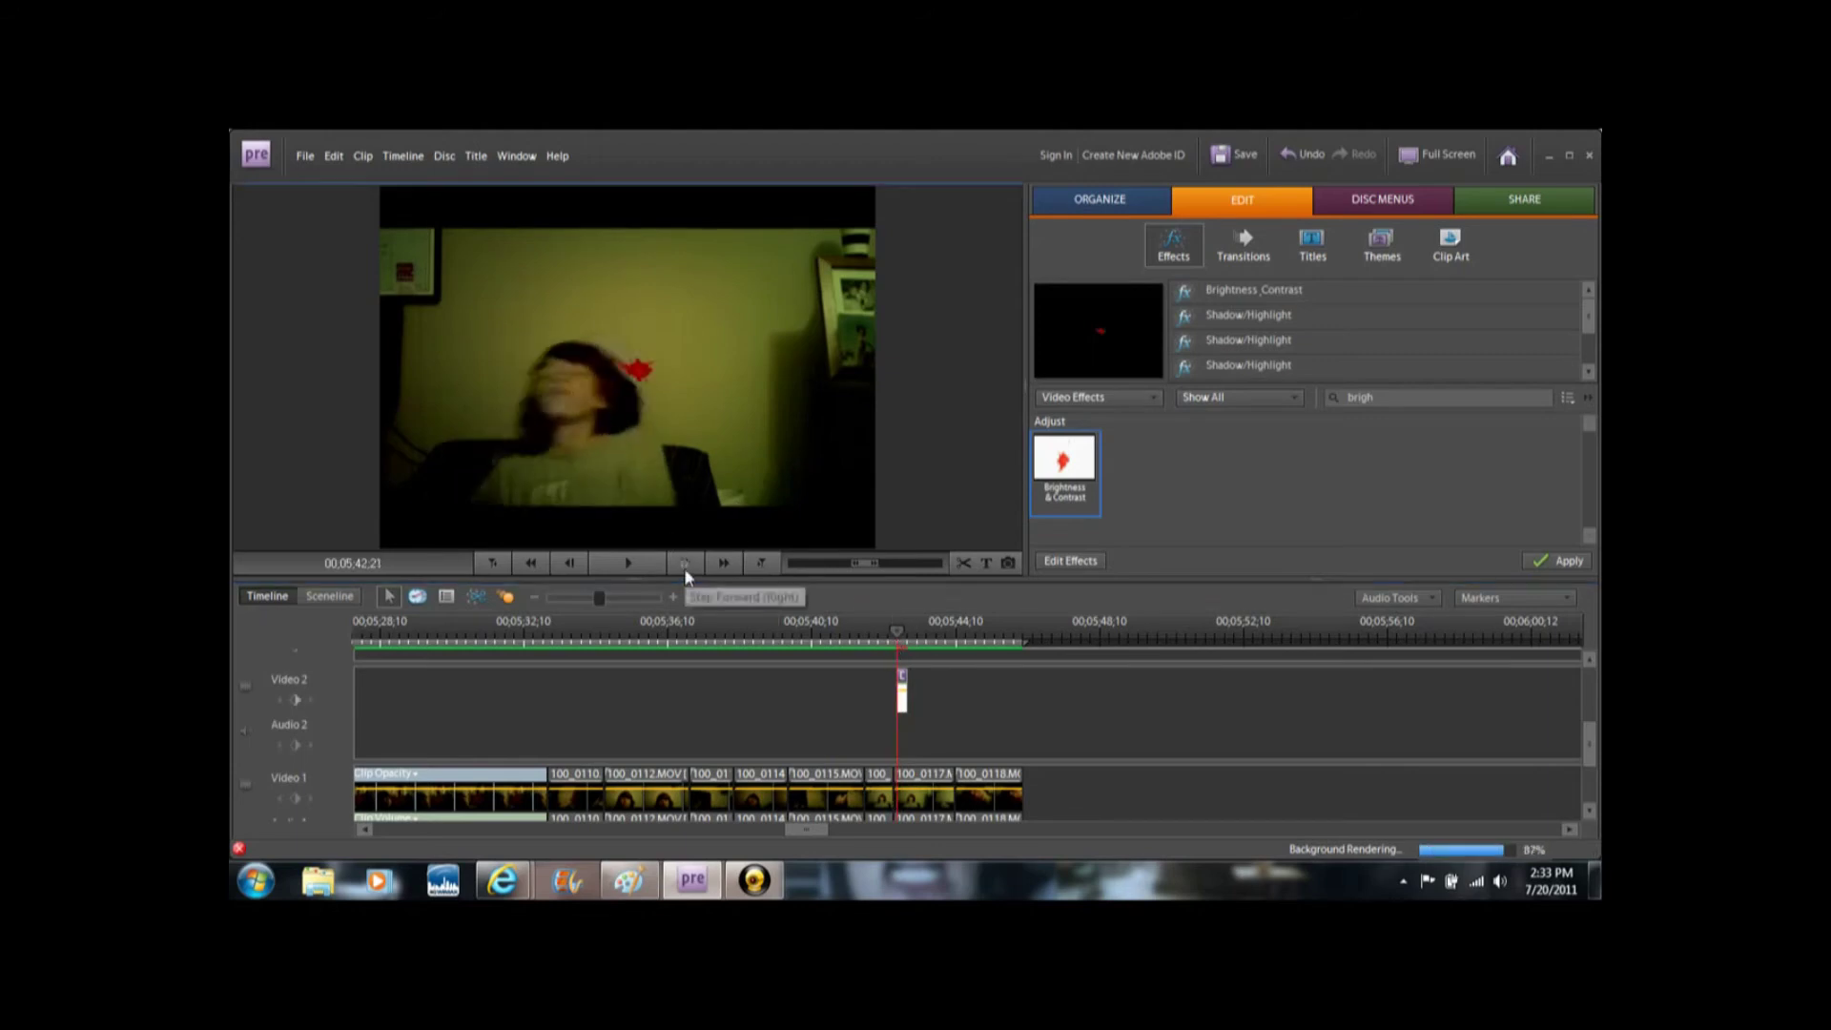
{"action": "left_click", "coordinate": [645, 370]}
{"action": "left_click_drag", "start_coordinate": [647, 377], "coordinate": [634, 384]}
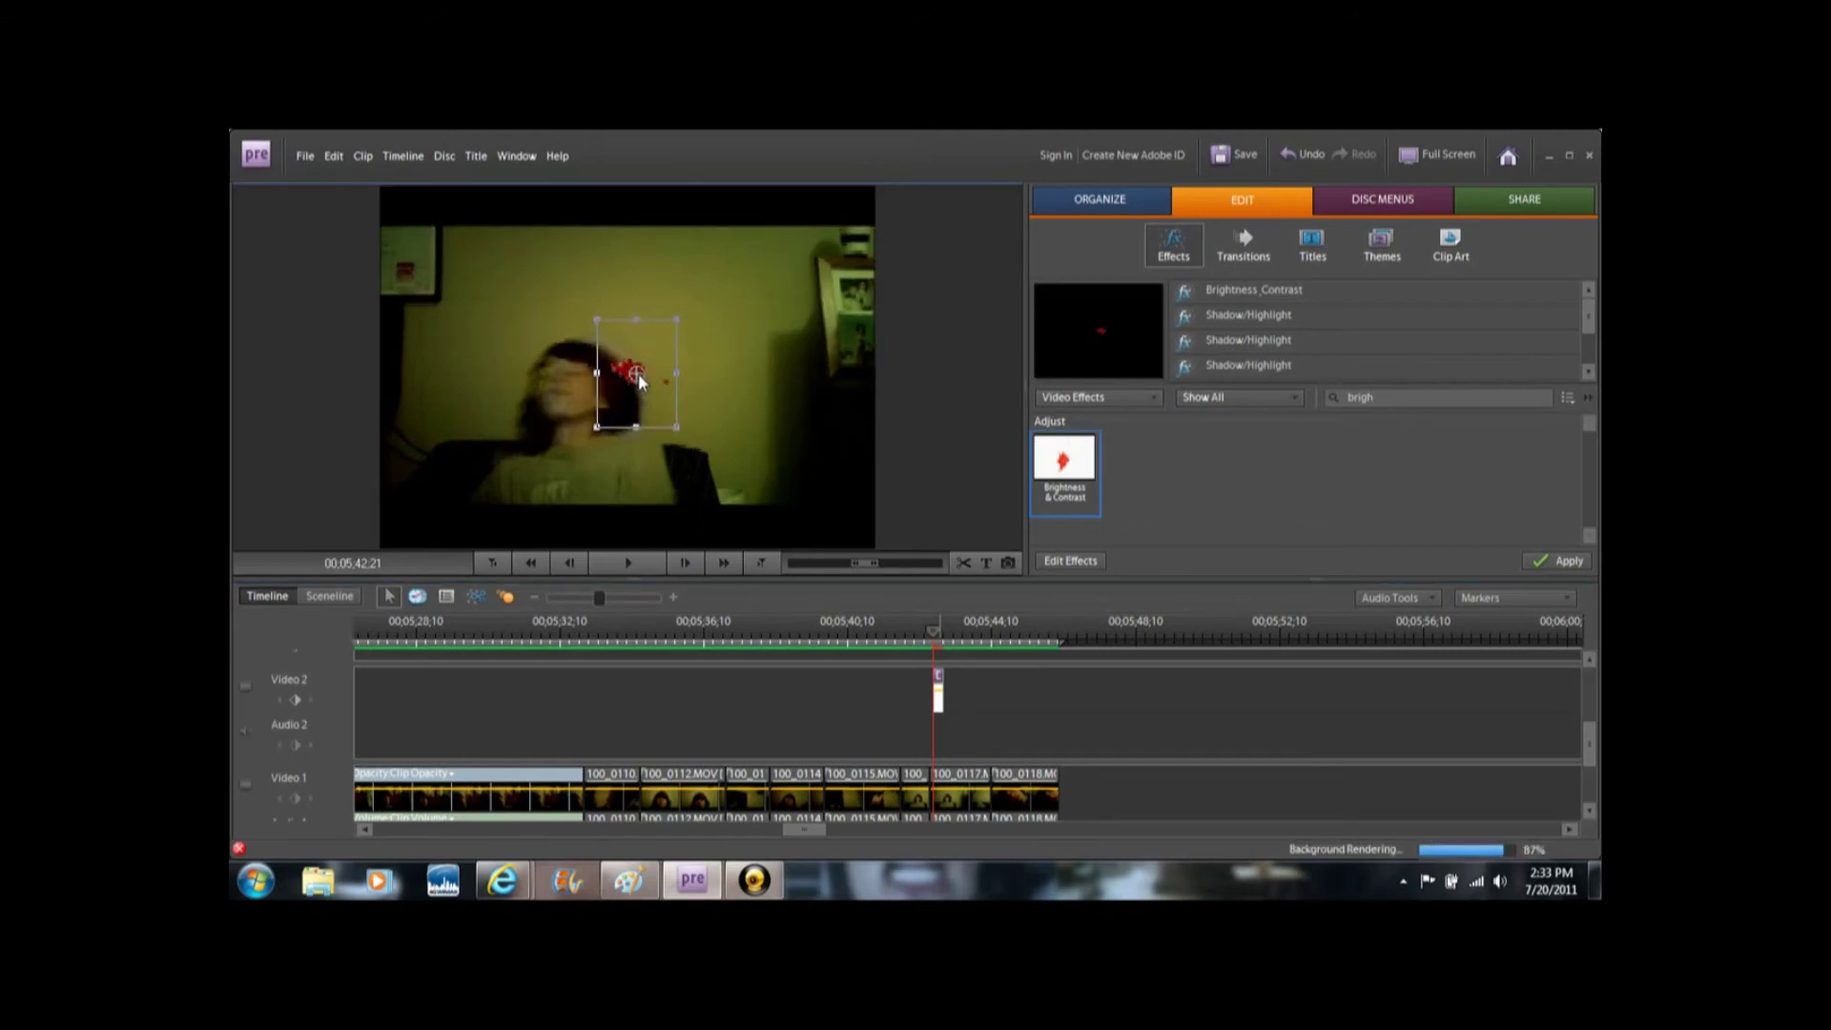
{"action": "left_click", "coordinate": [925, 394]}
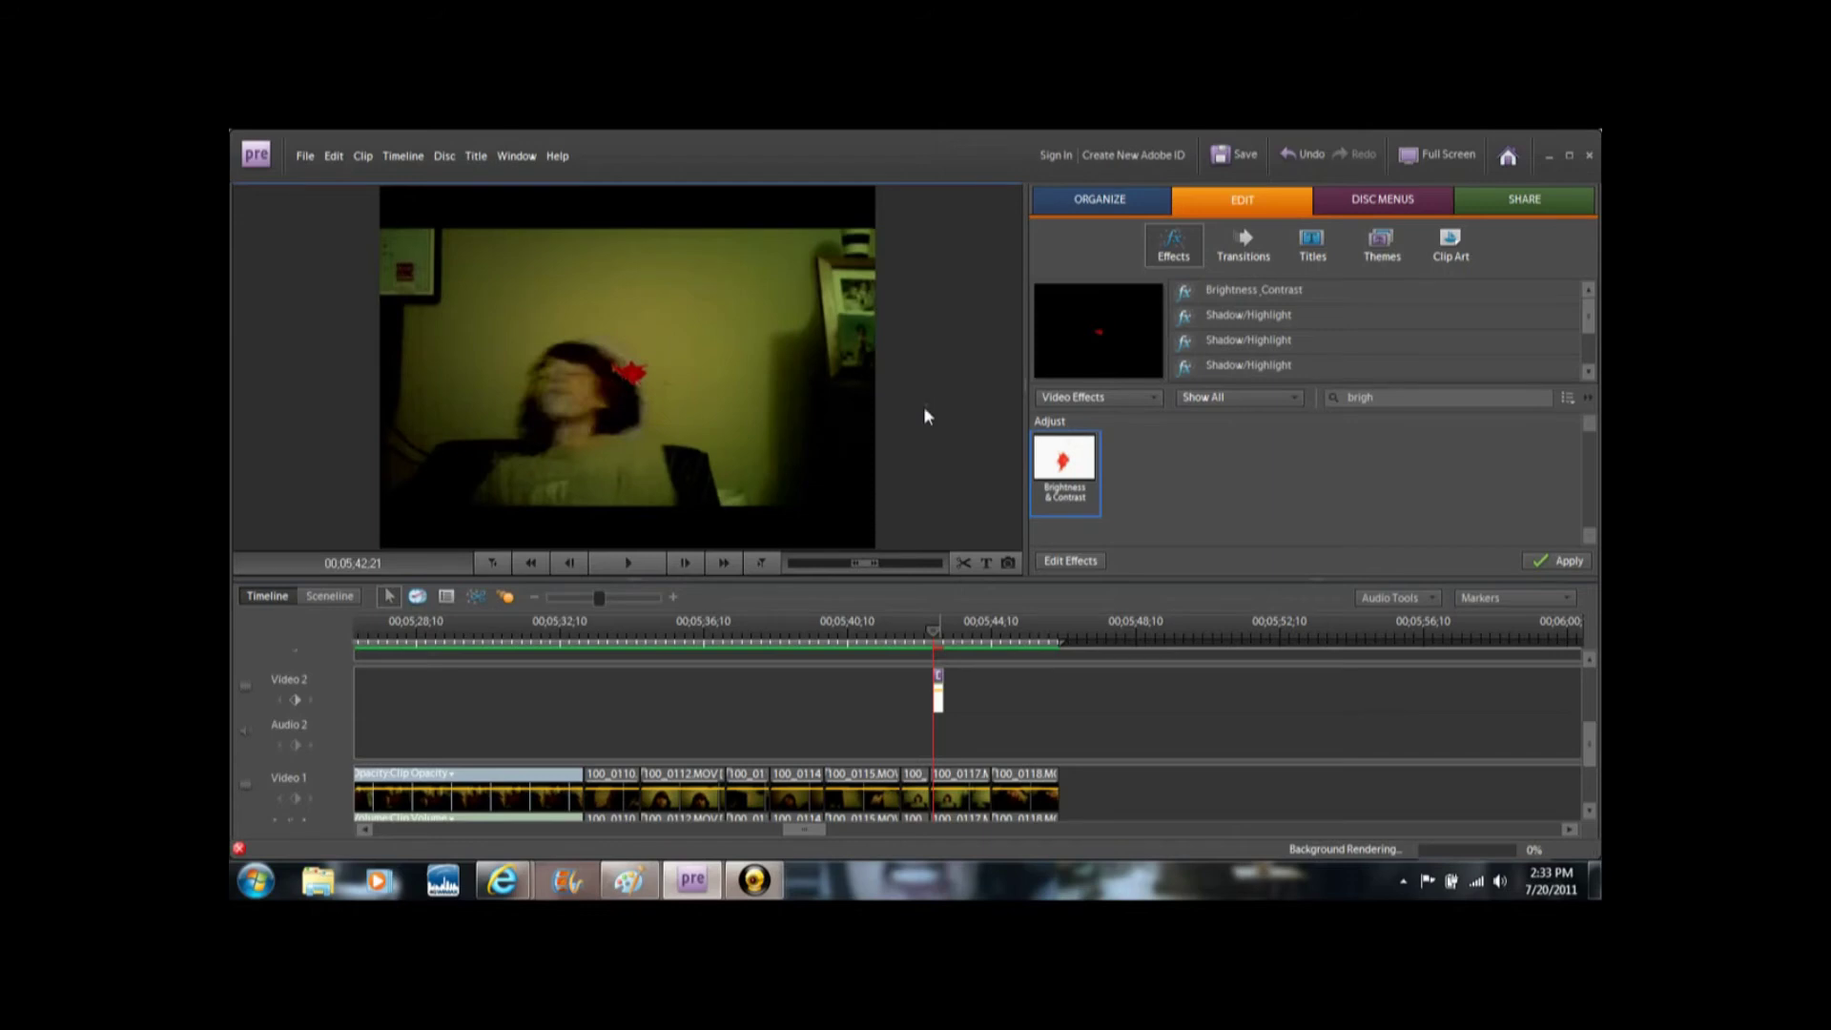
Play the head-jerk shot several times from shortly before the blood clip to check the splatter's timing and look.
{"action": "left_click", "coordinate": [917, 641]}
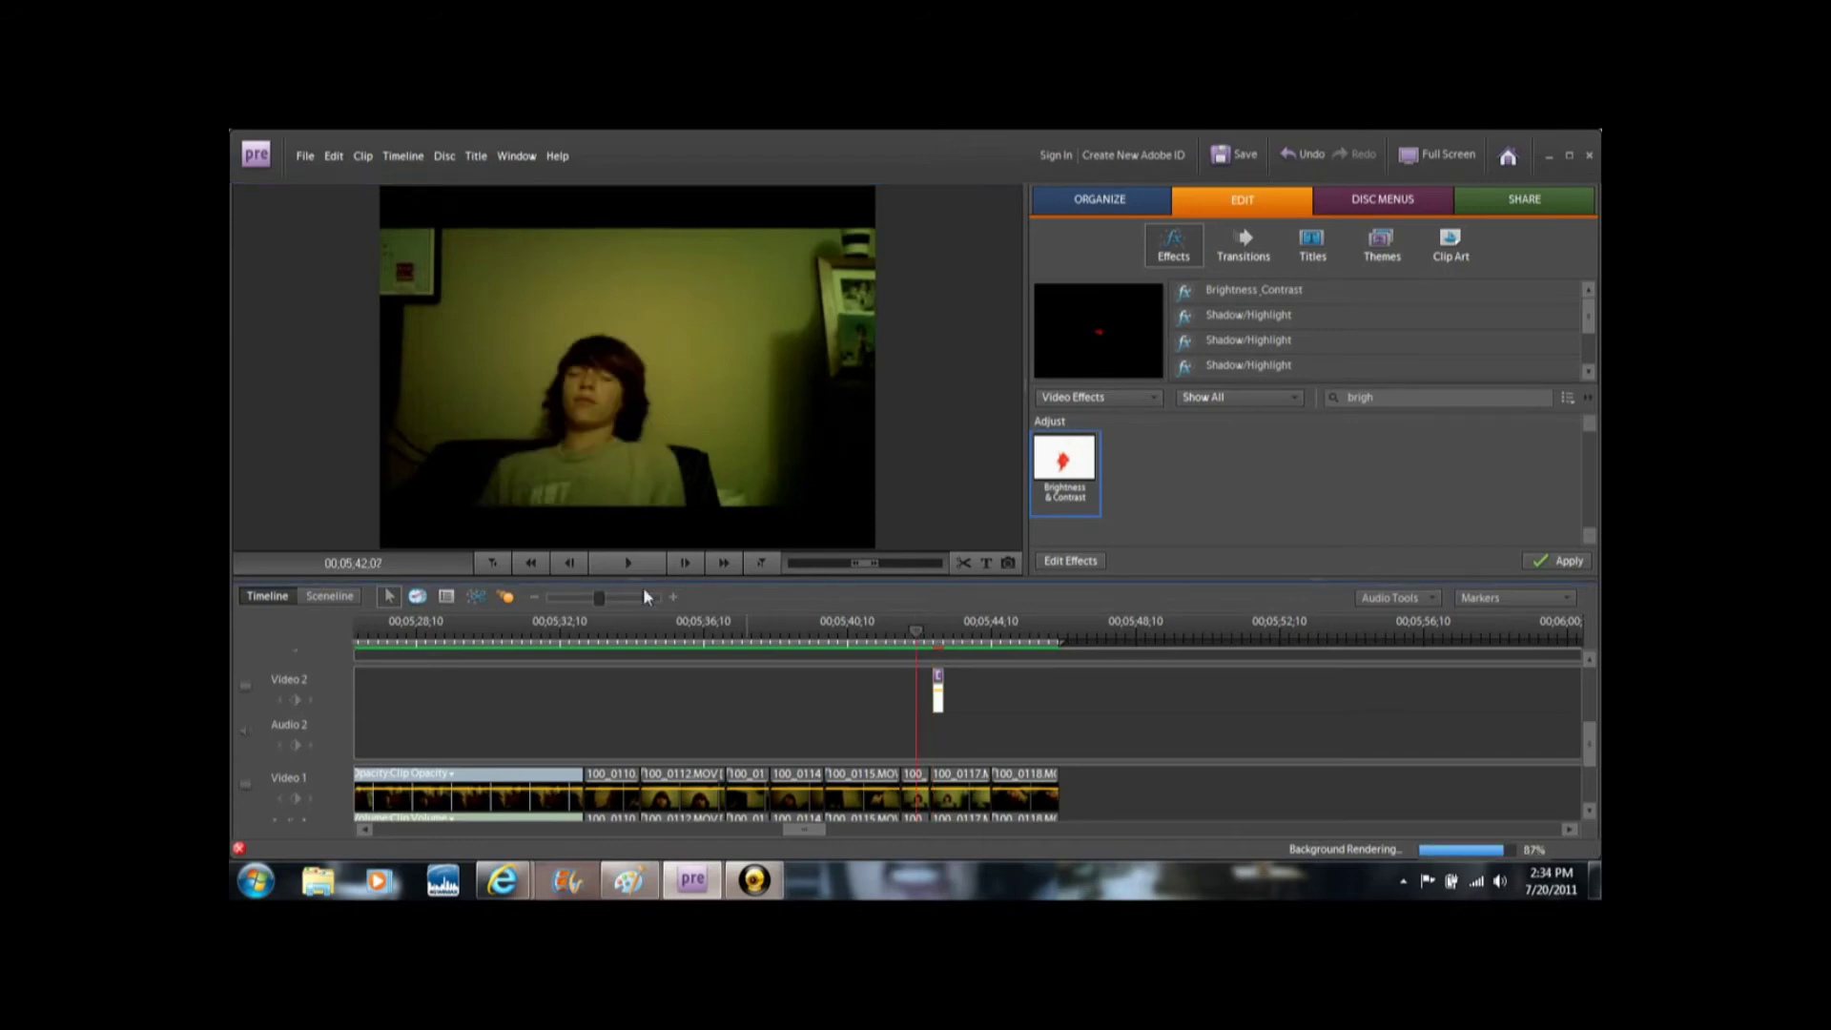
{"action": "left_click", "coordinate": [626, 564]}
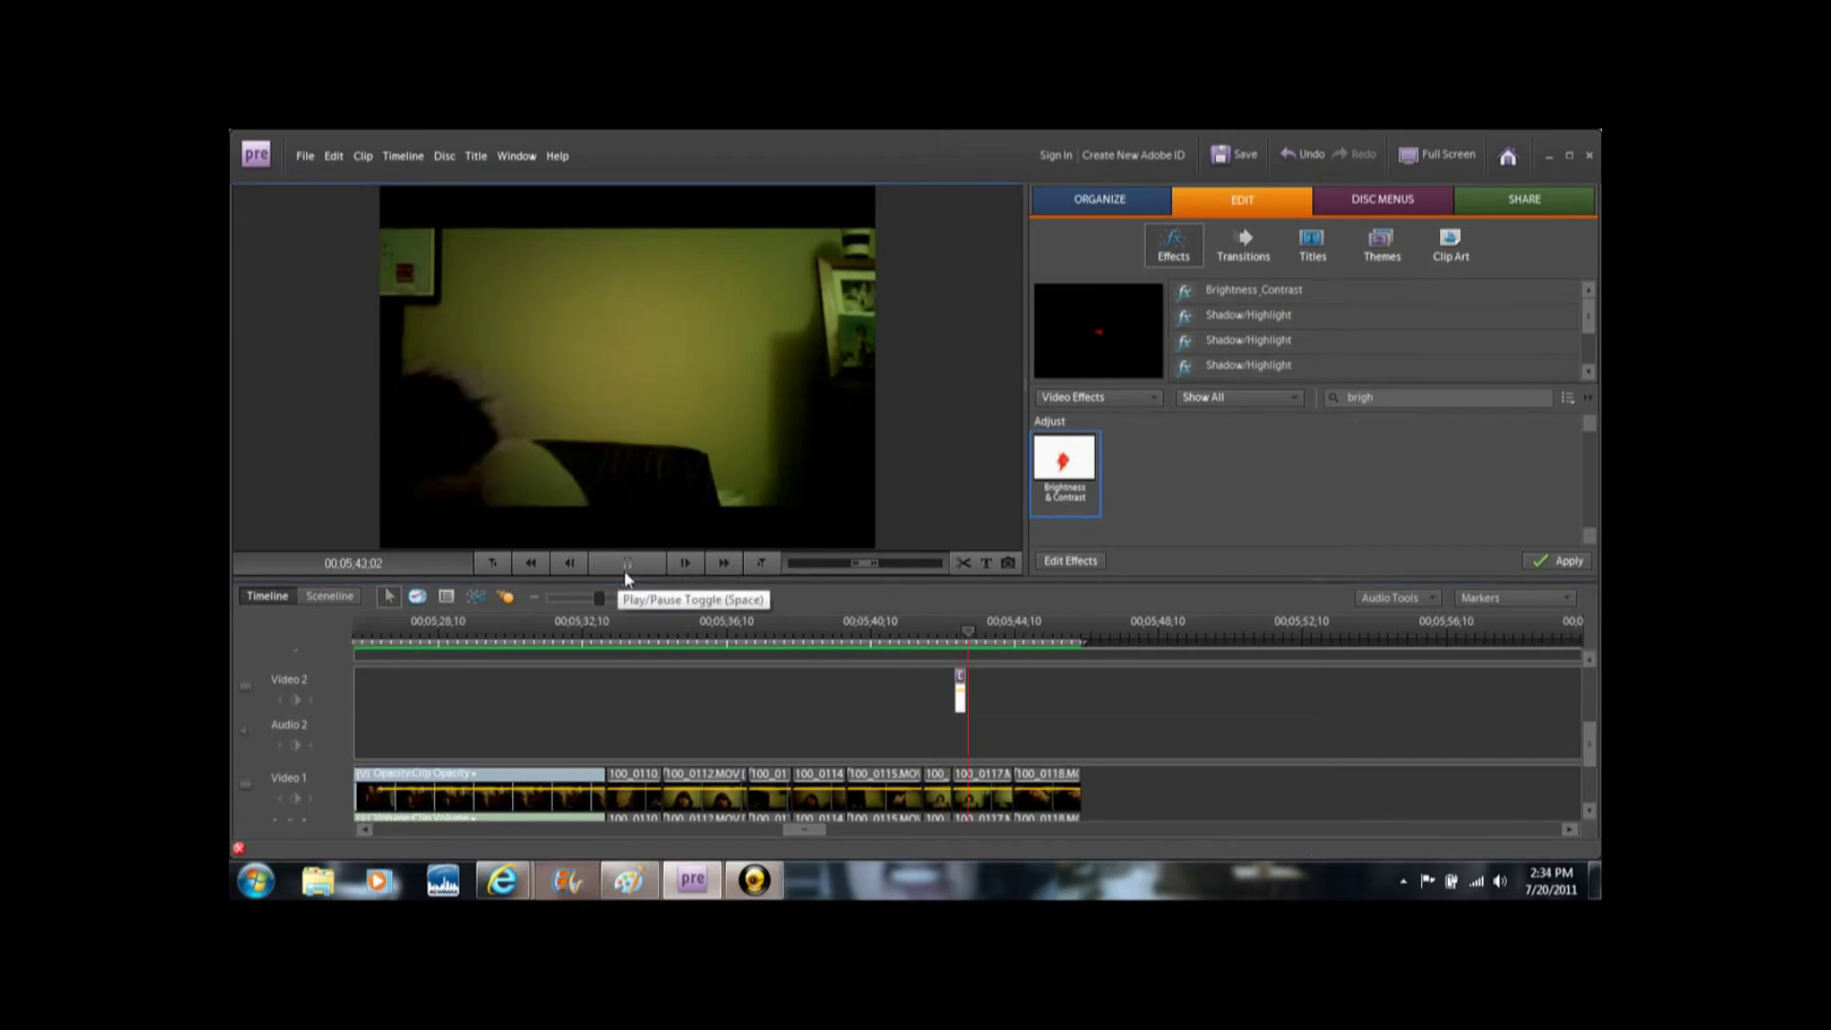
{"action": "left_click", "coordinate": [625, 572]}
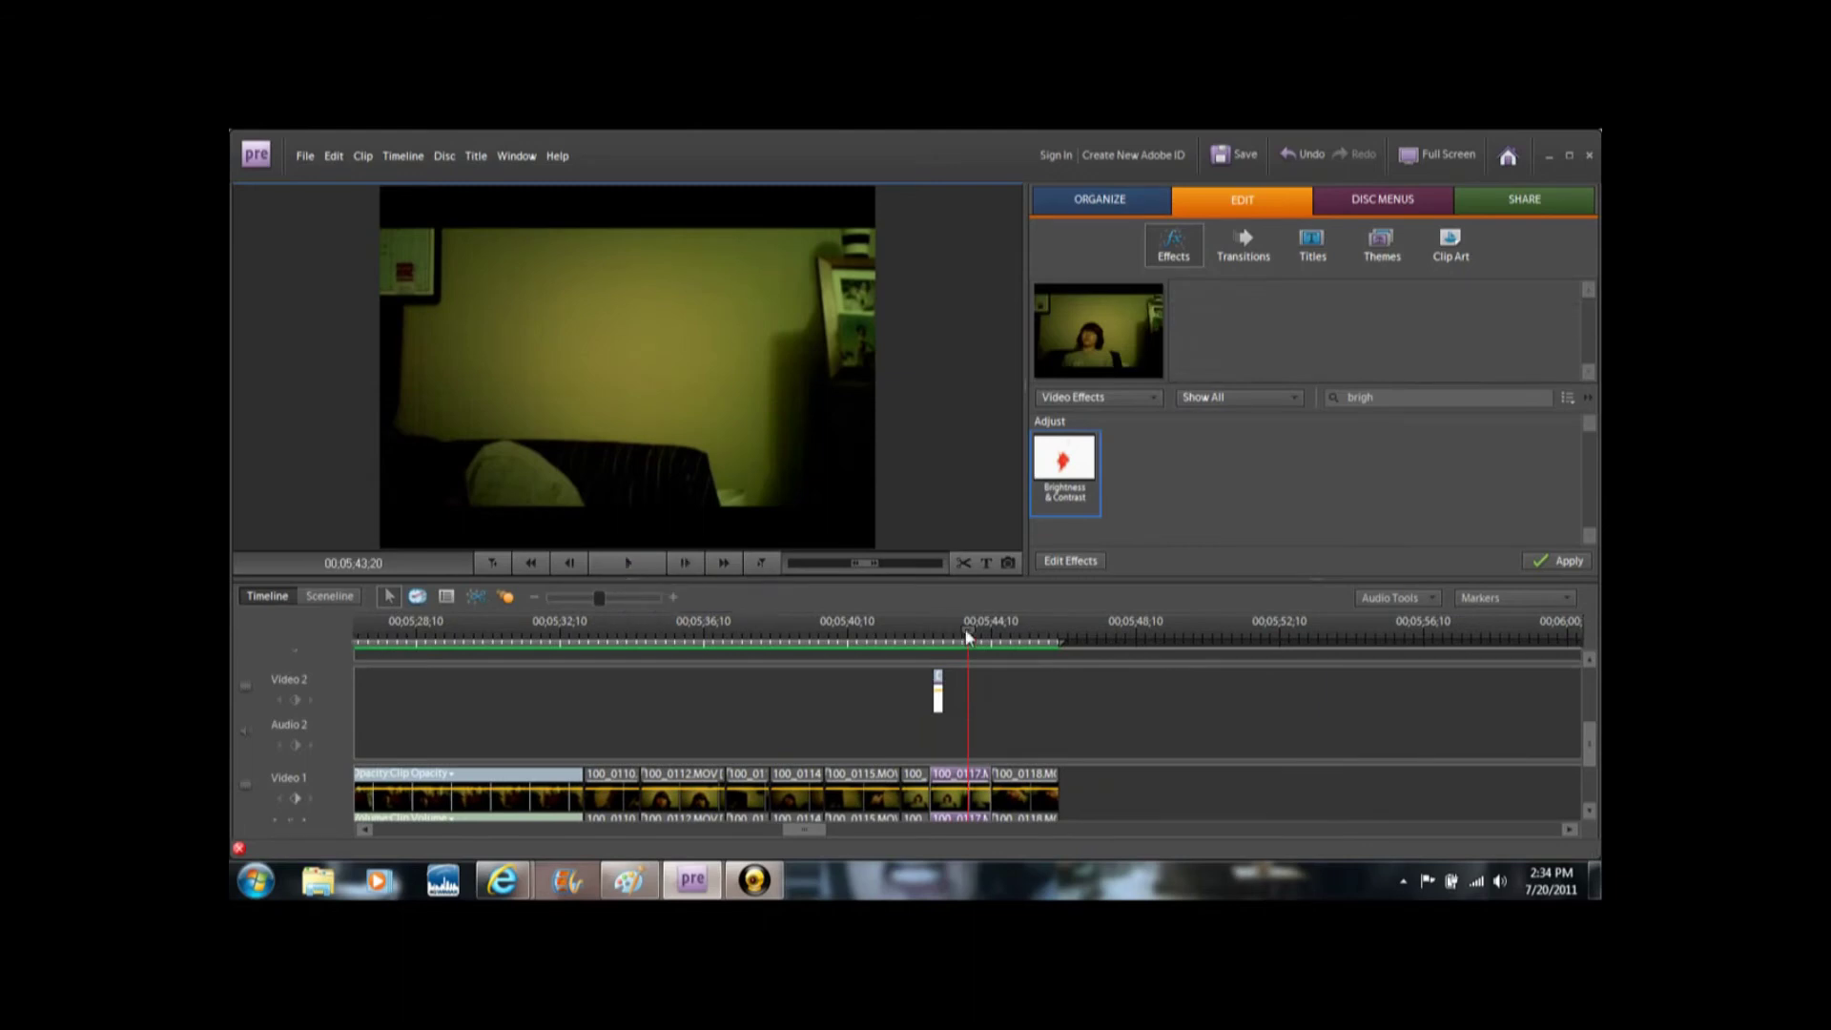
{"action": "left_click", "coordinate": [922, 642]}
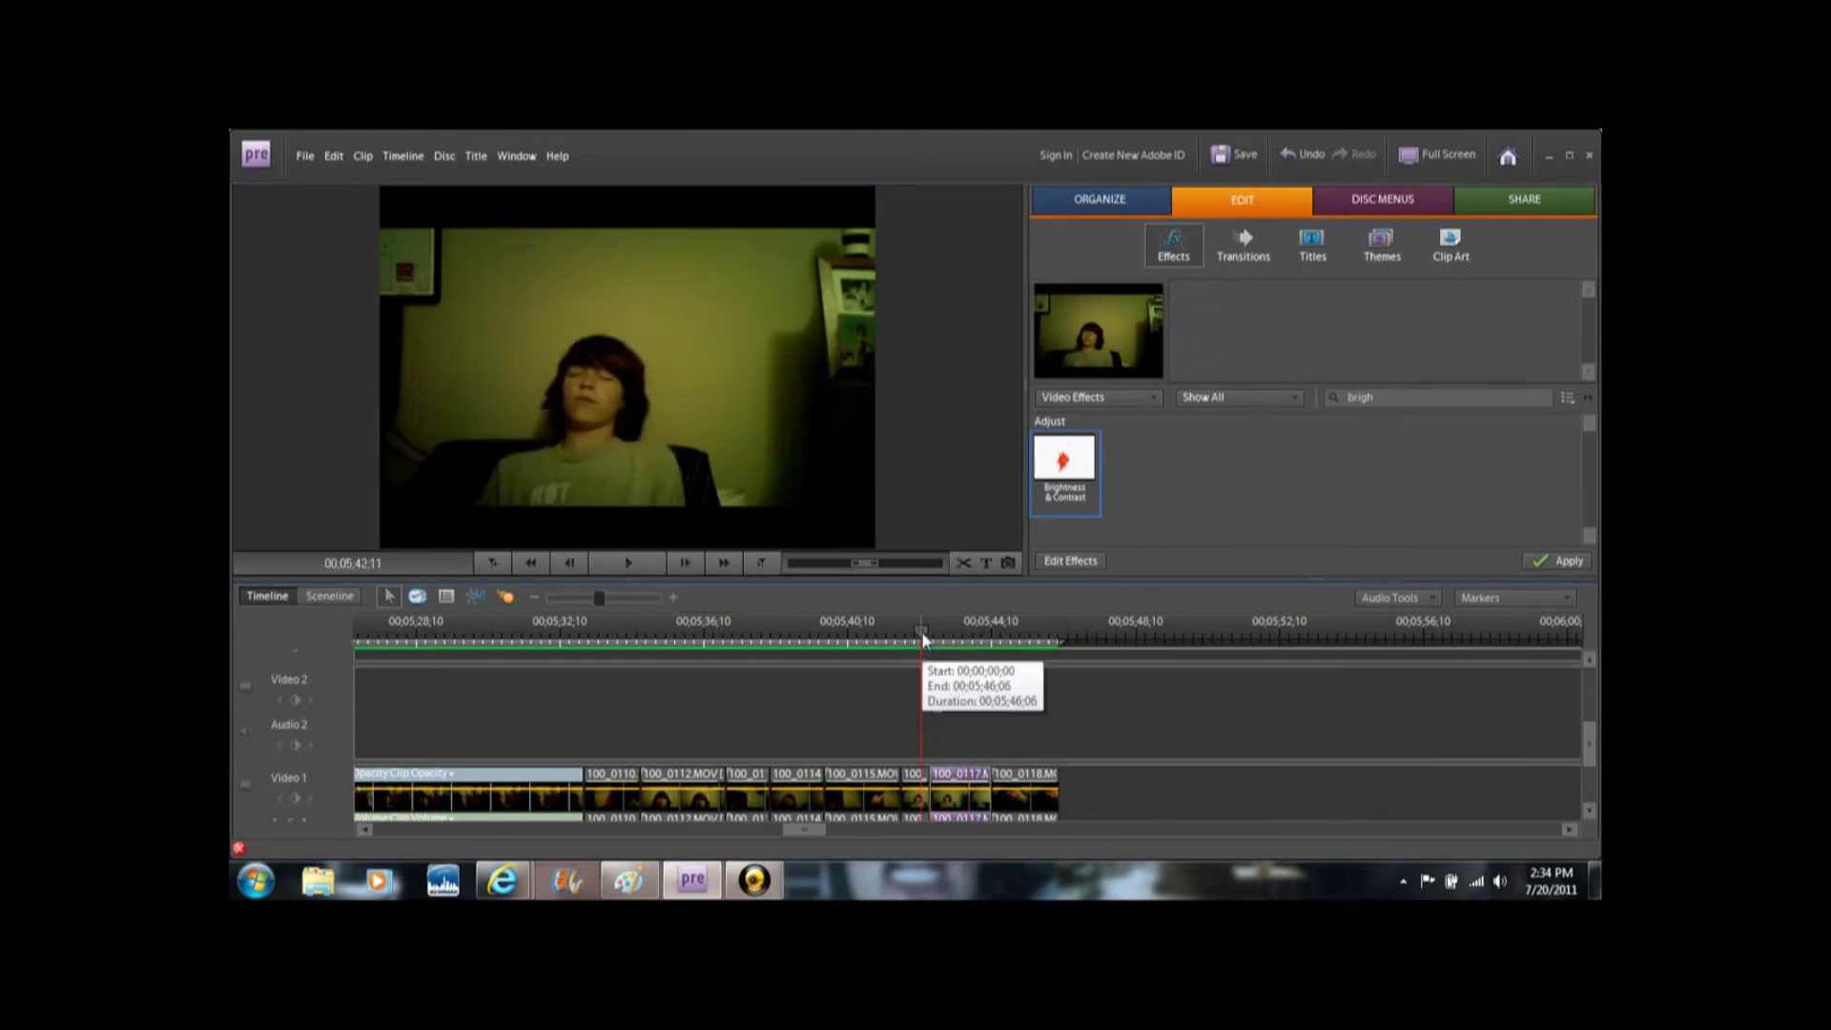
{"action": "left_click", "coordinate": [914, 643]}
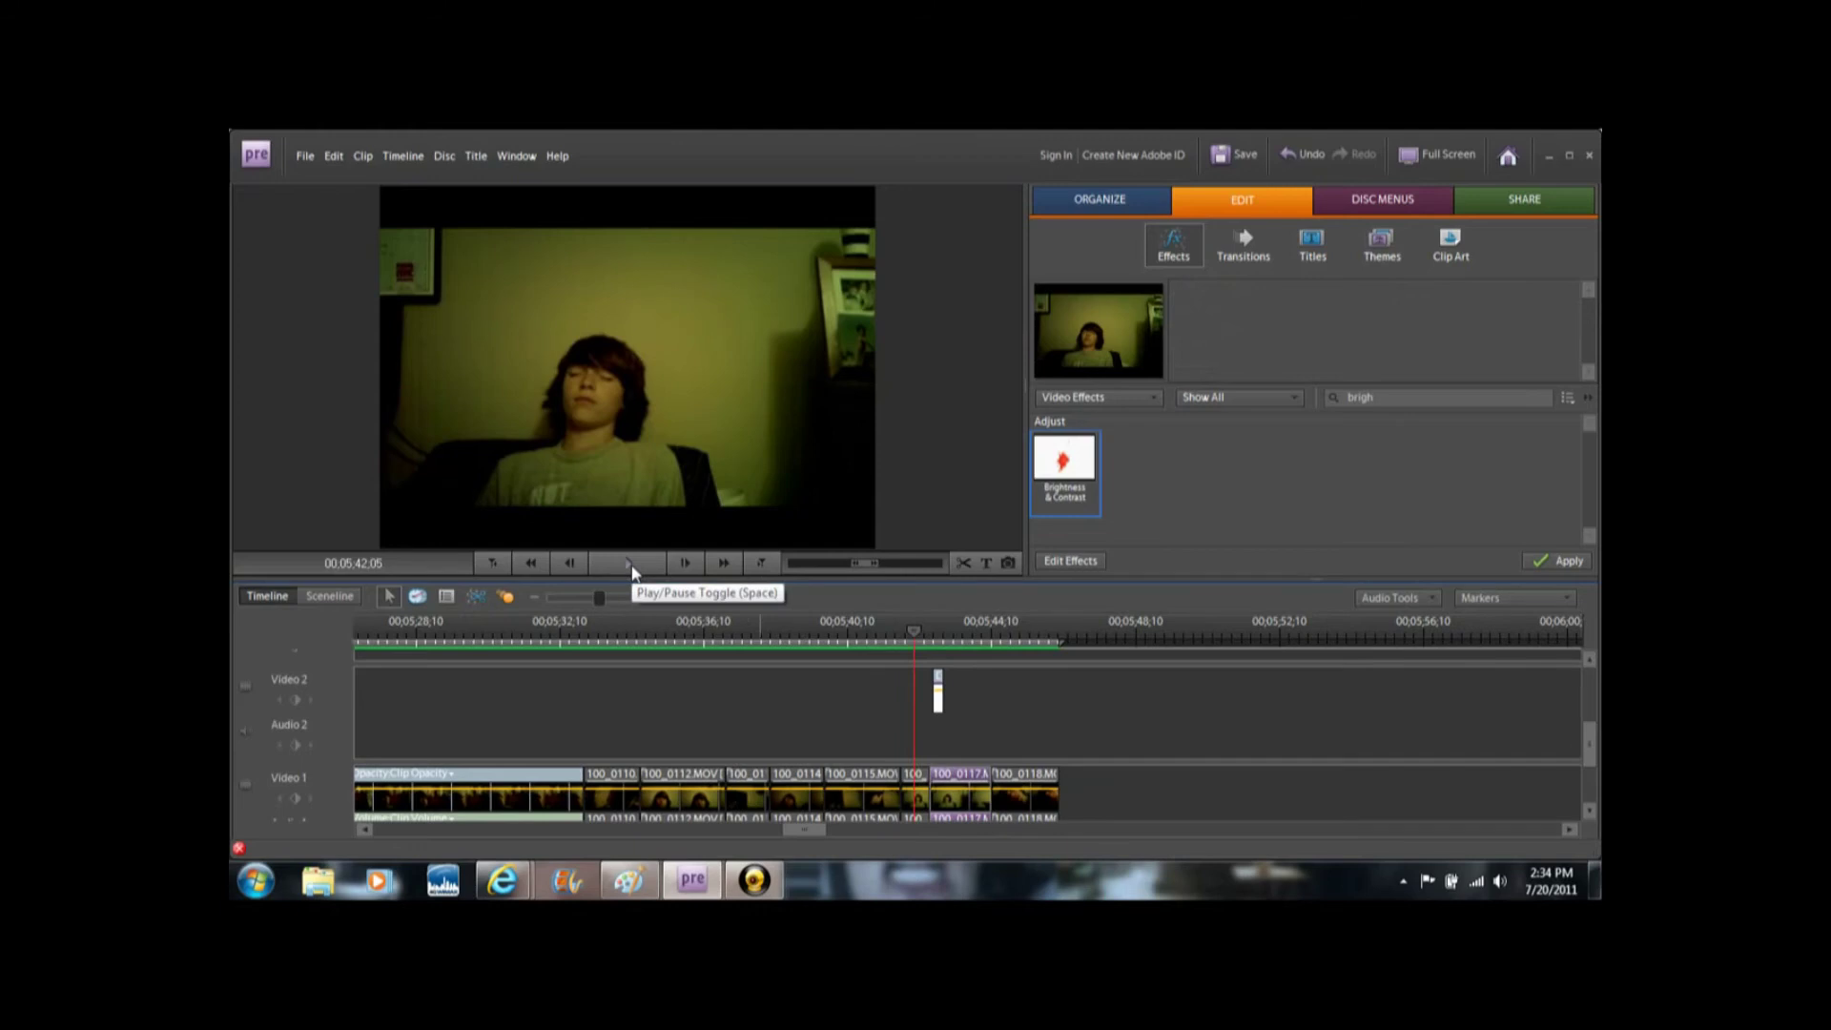
{"action": "left_click", "coordinate": [629, 564]}
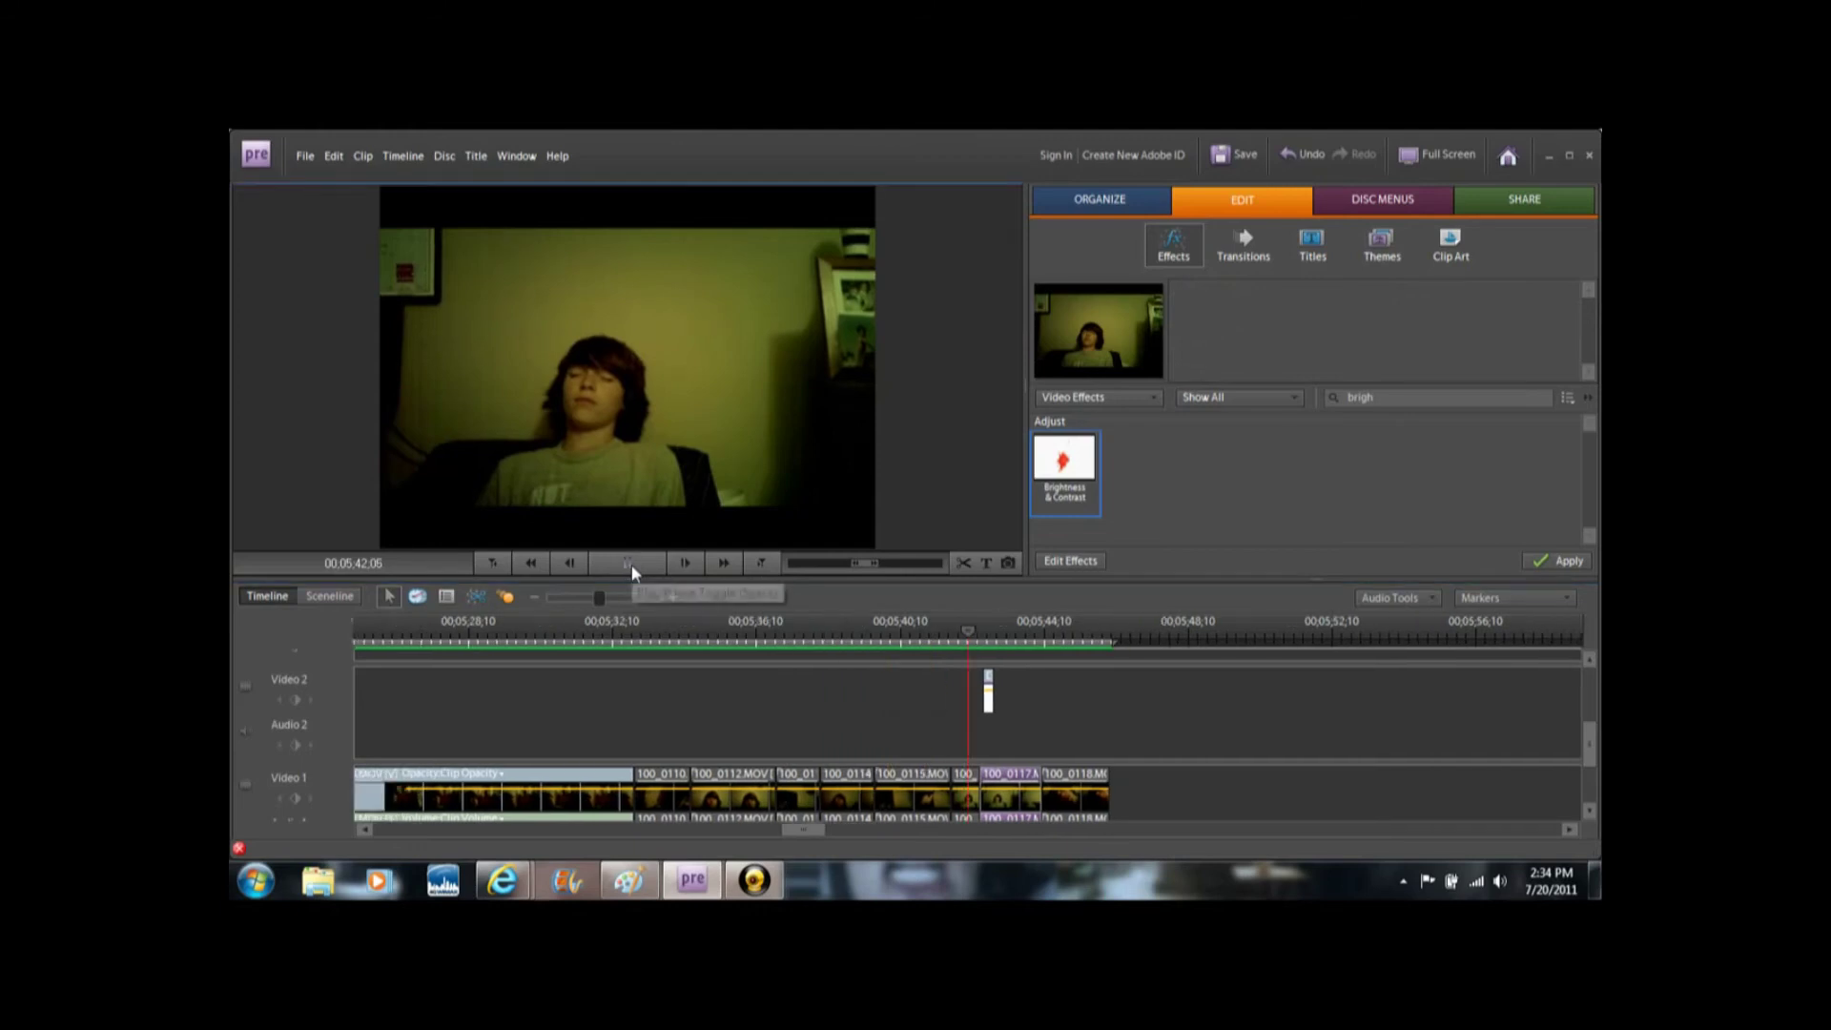
{"action": "left_click", "coordinate": [629, 564]}
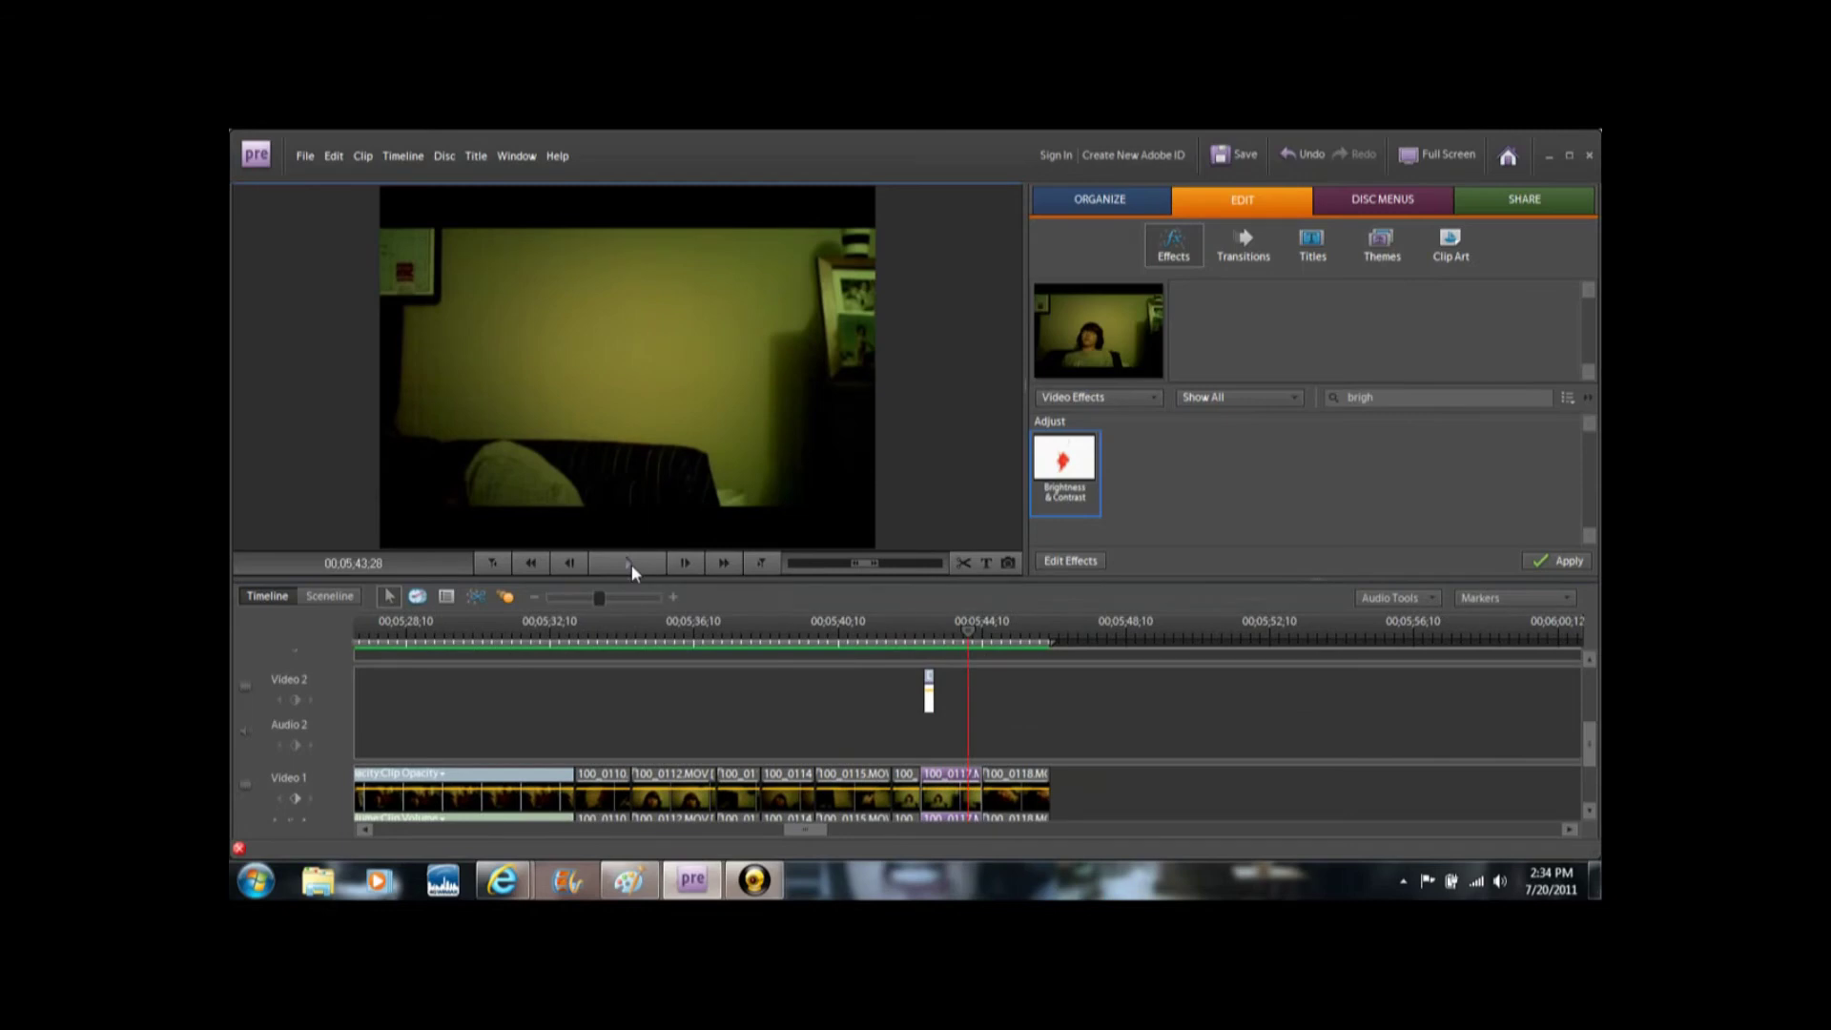
{"action": "left_click_drag", "start_coordinate": [968, 637], "coordinate": [902, 639]}
{"action": "left_click", "coordinate": [617, 562]}
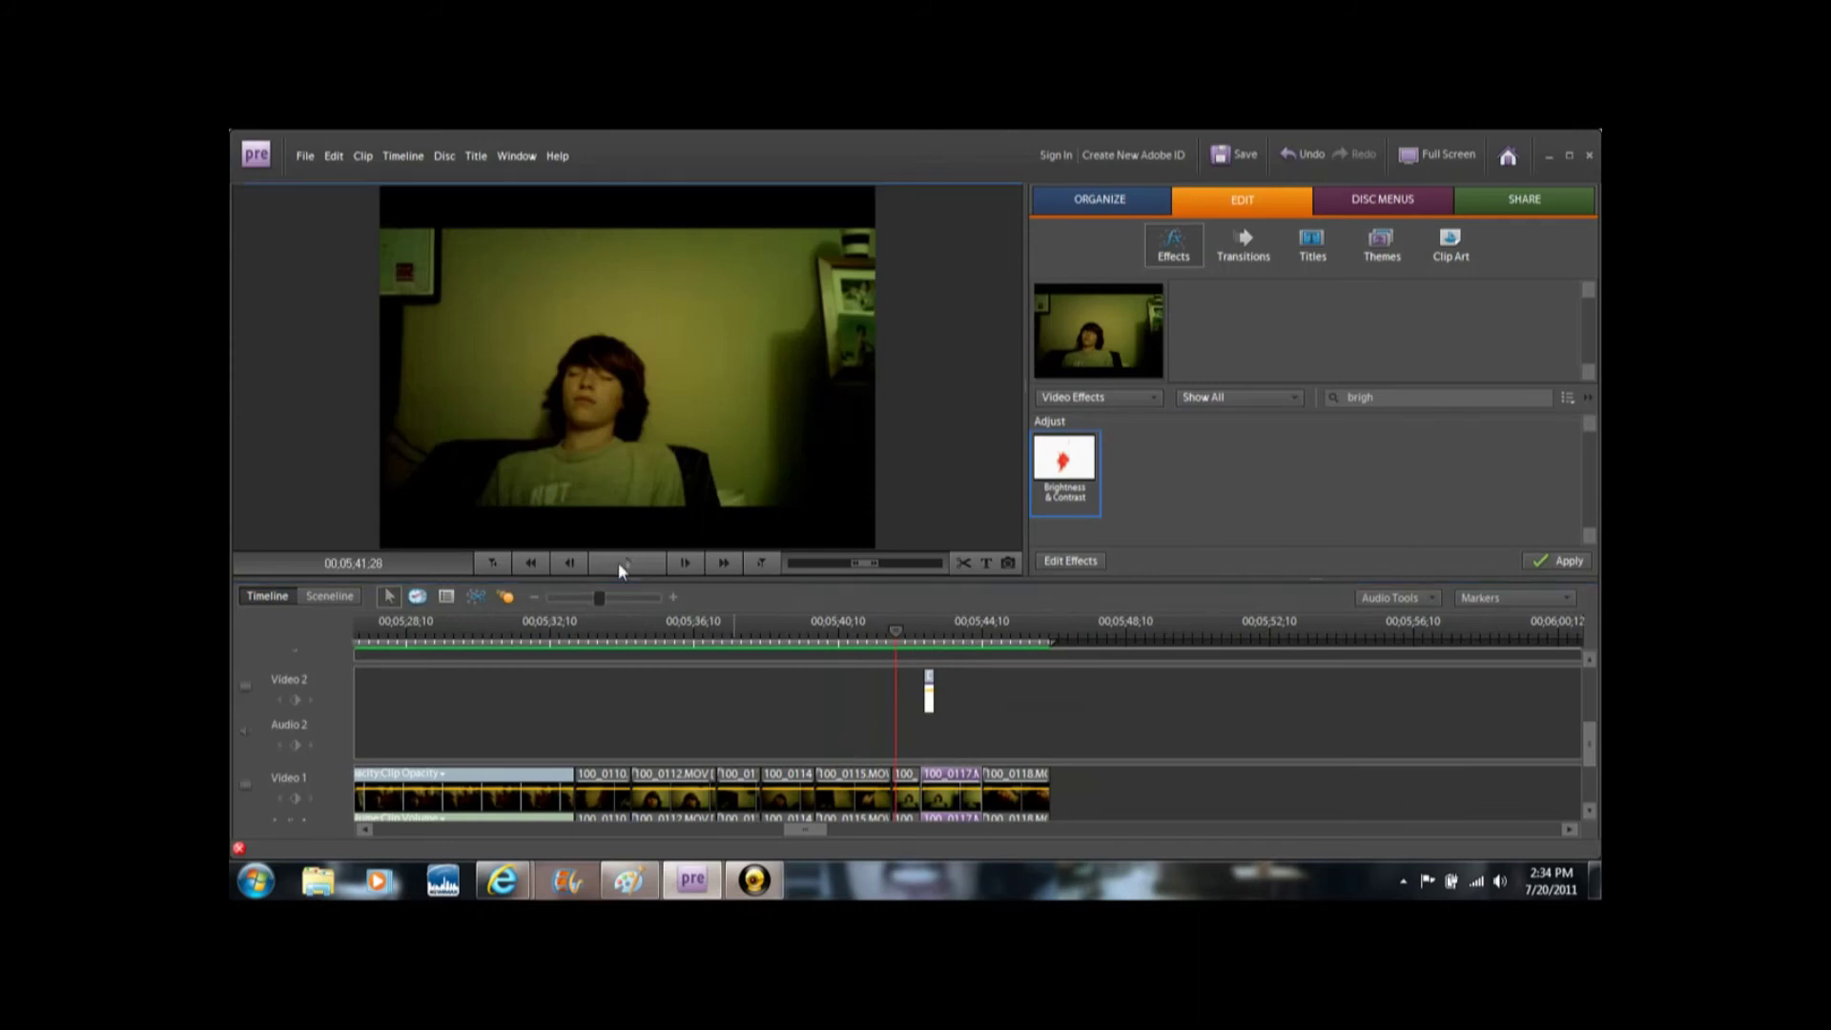
{"action": "left_click", "coordinate": [619, 565]}
{"action": "left_click_drag", "start_coordinate": [964, 633], "coordinate": [931, 634]}
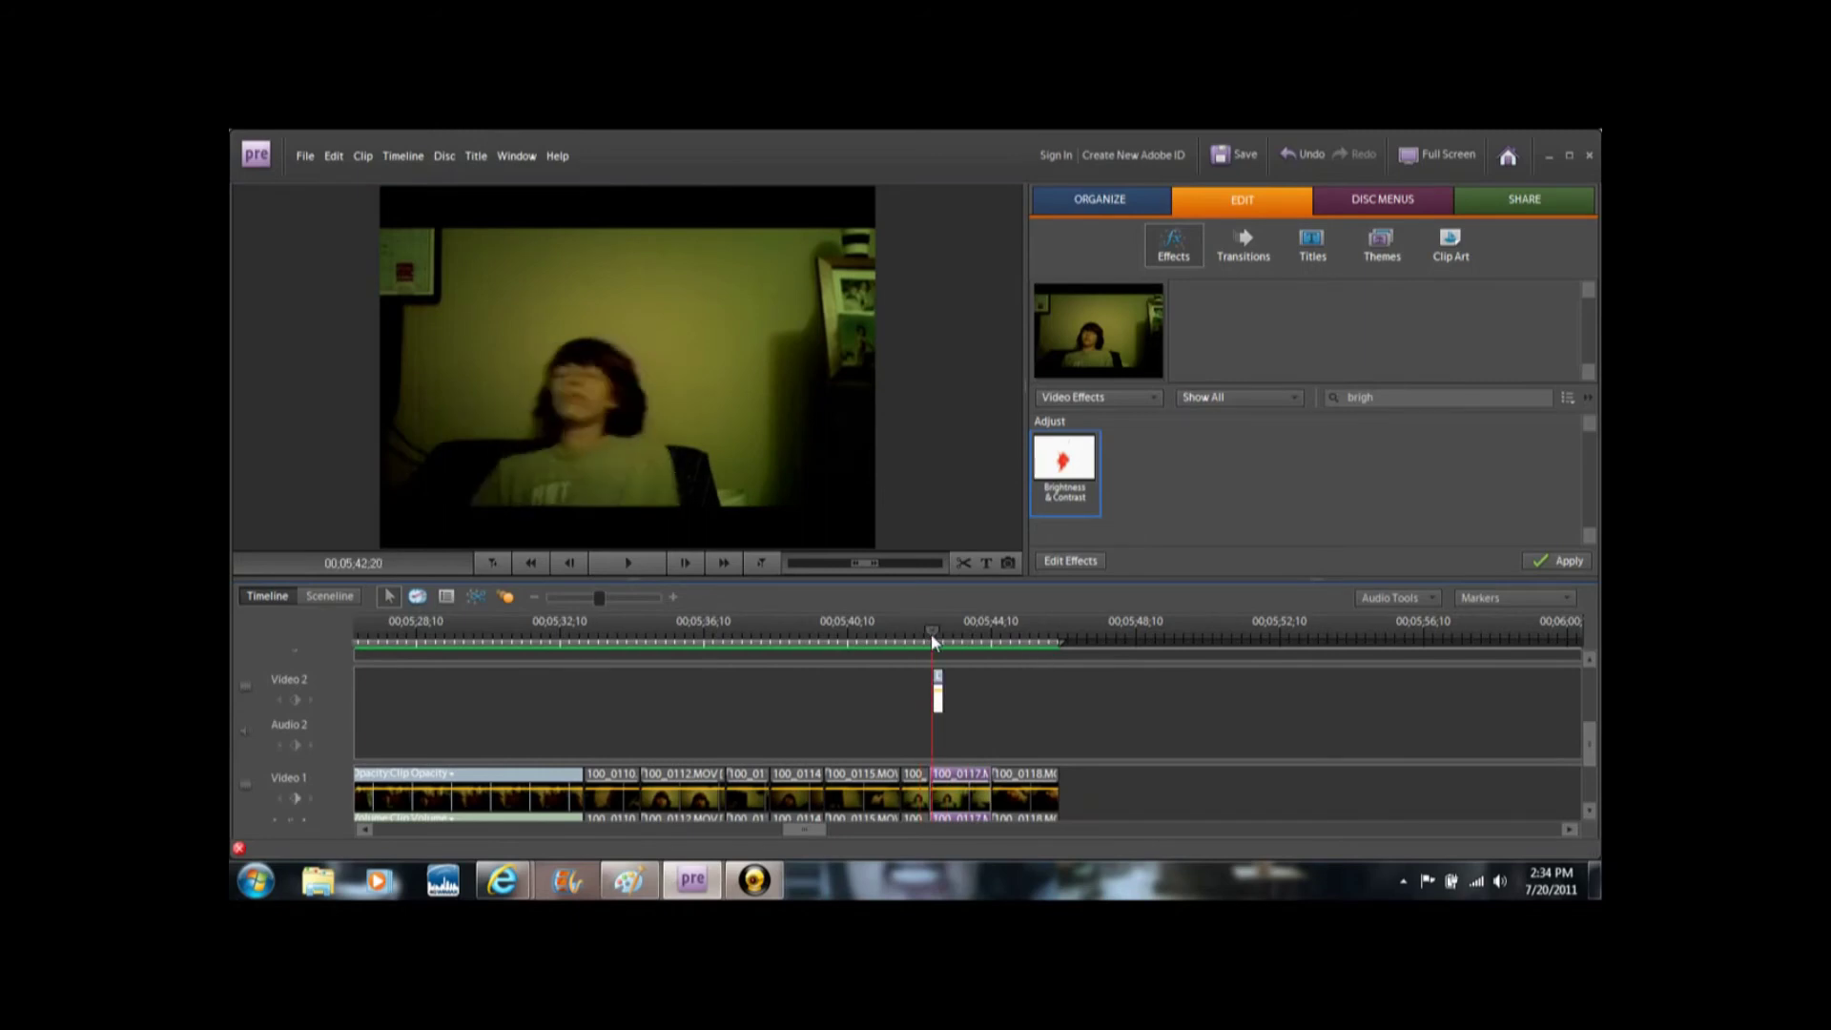
Search the effects for "chro" and apply Chroma Key to the blood splatter clip on Video 2.
{"action": "left_click", "coordinate": [942, 686]}
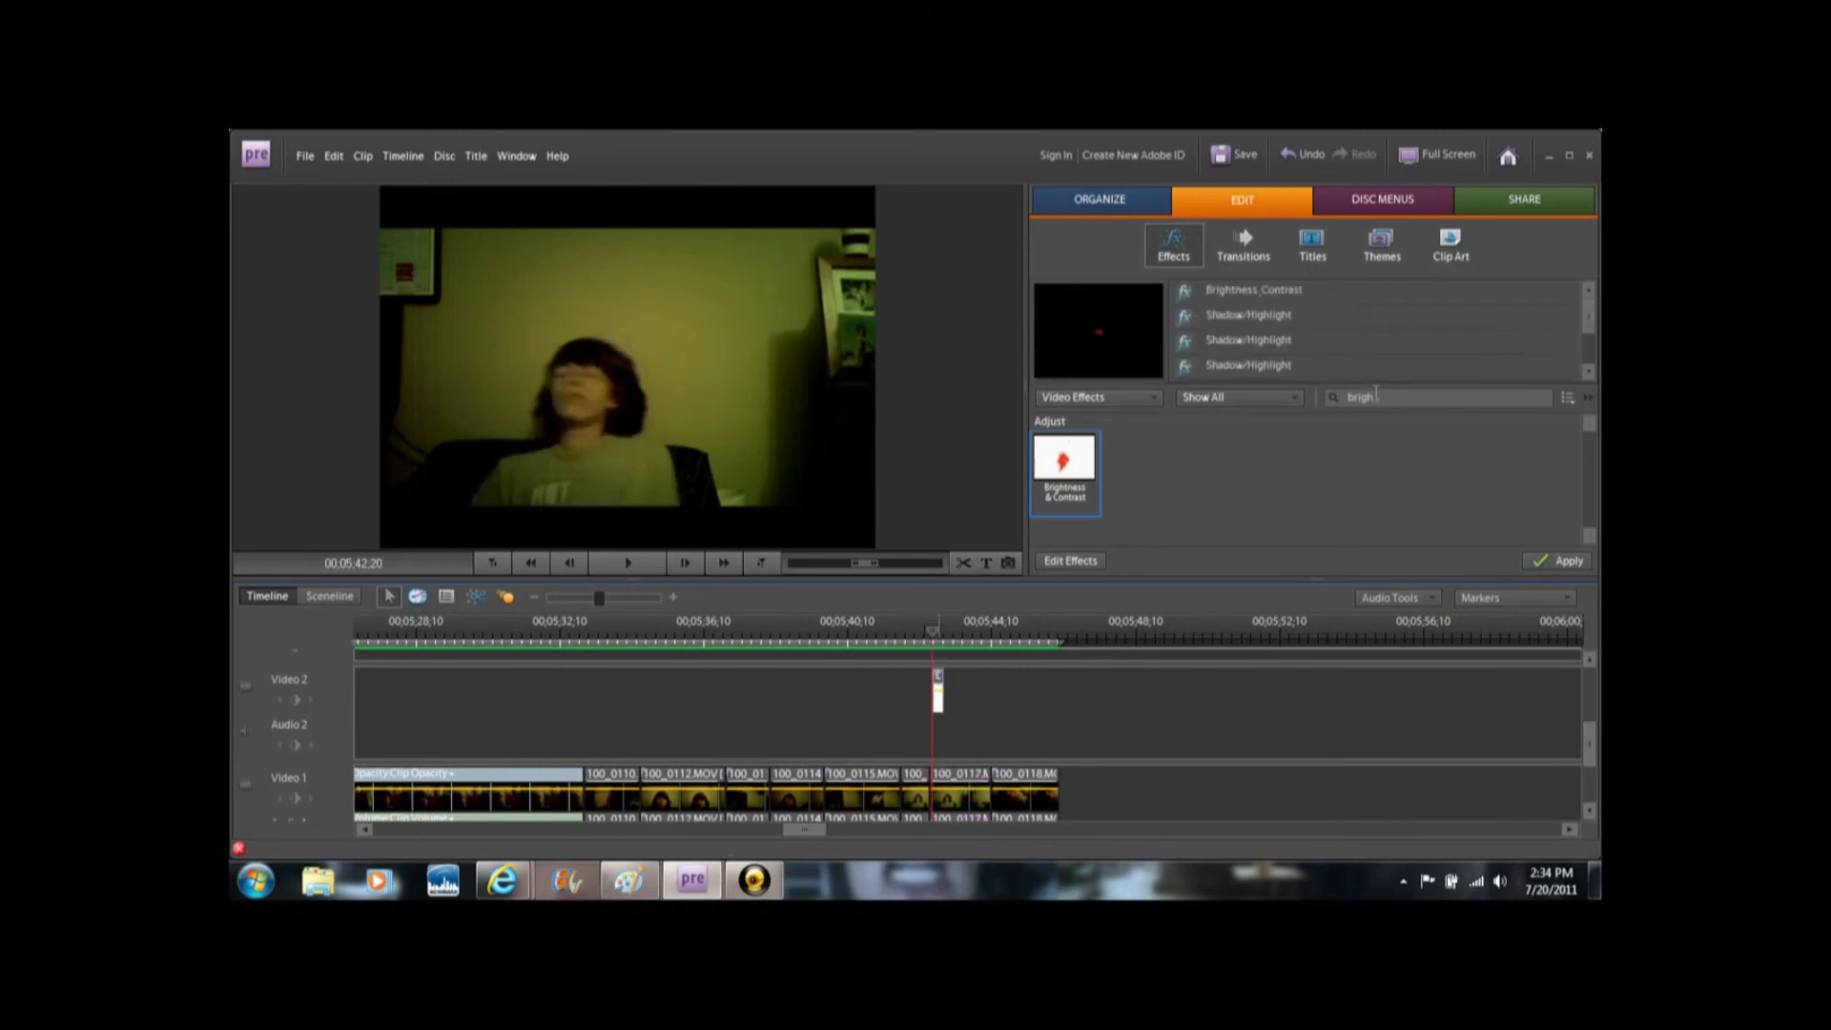
{"action": "key", "text": "BackSpace"}
{"action": "key", "text": "BackSpace"}
{"action": "key", "text": "BackSpace"}
{"action": "key", "text": "BackSpace"}
{"action": "type", "text": "chro"}
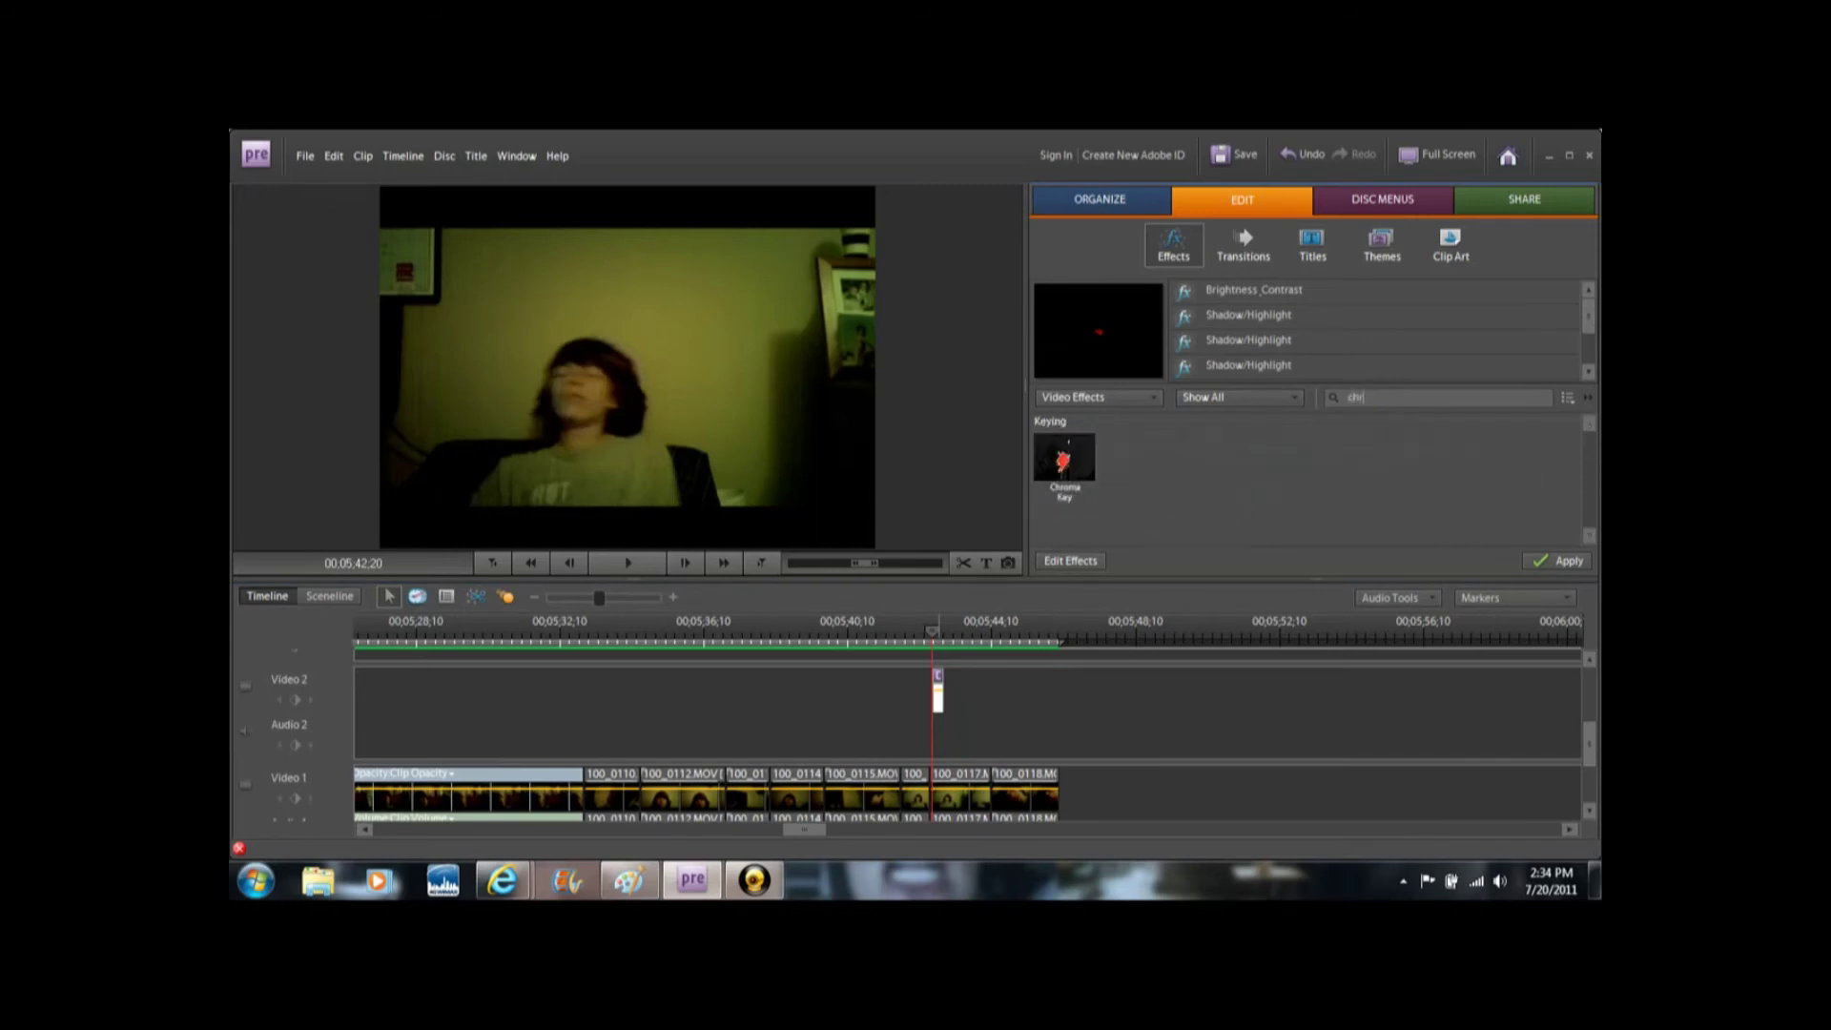
{"action": "left_click", "coordinate": [1065, 469]}
{"action": "left_click", "coordinate": [1571, 563]}
Play the shot to check the blood clip with Chroma Key and return the playhead to 00;05;42;11.
{"action": "left_click", "coordinate": [891, 641]}
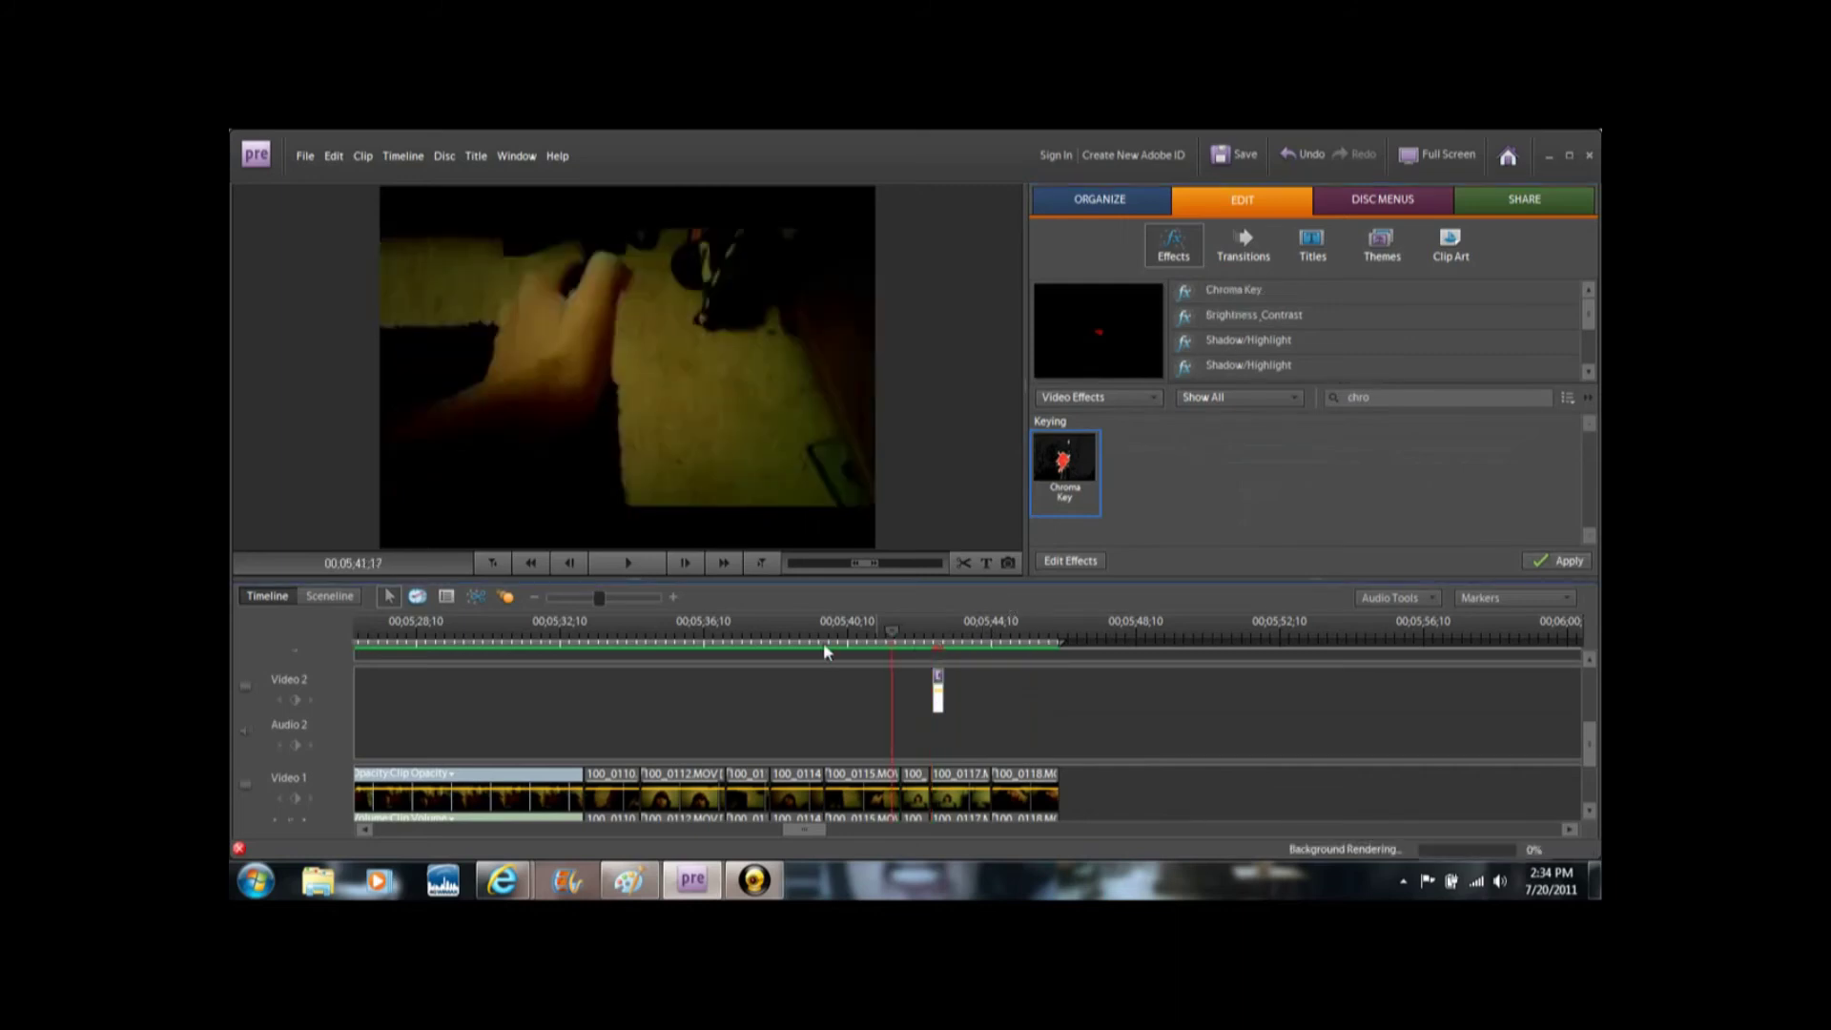
{"action": "left_click", "coordinate": [637, 569]}
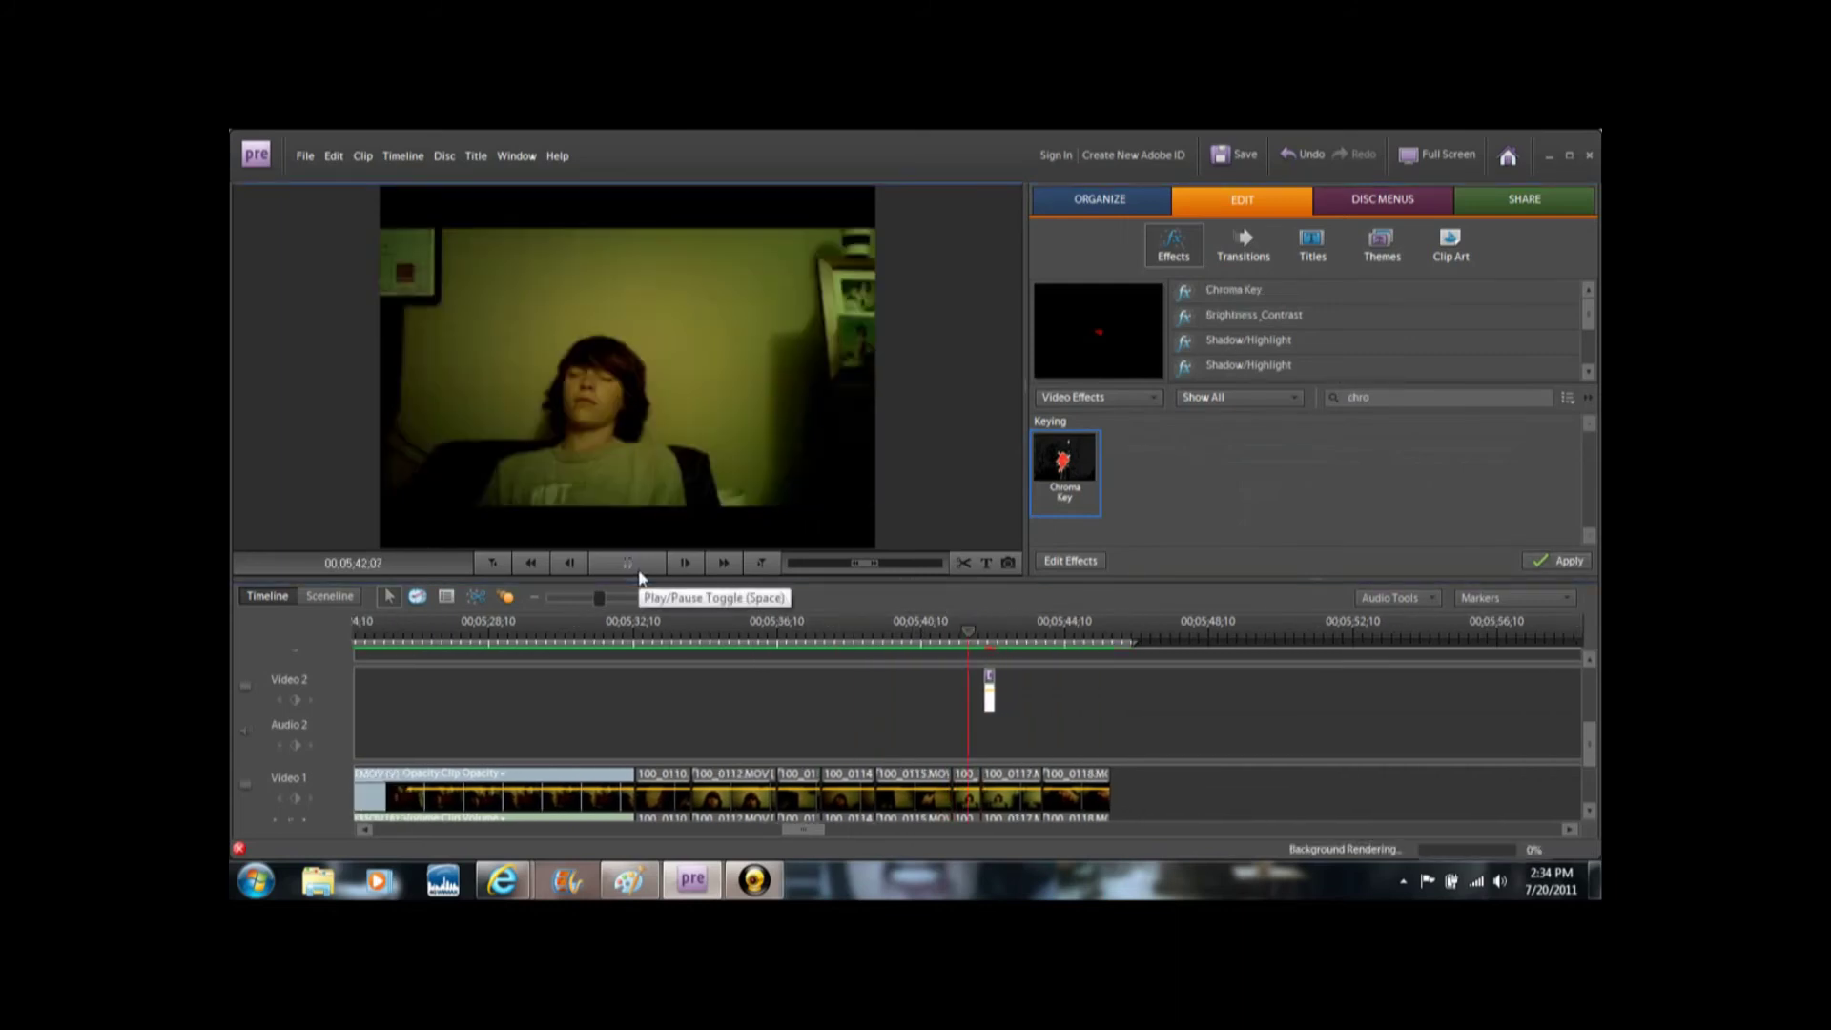
{"action": "left_click", "coordinate": [638, 569]}
{"action": "left_click", "coordinate": [901, 658]}
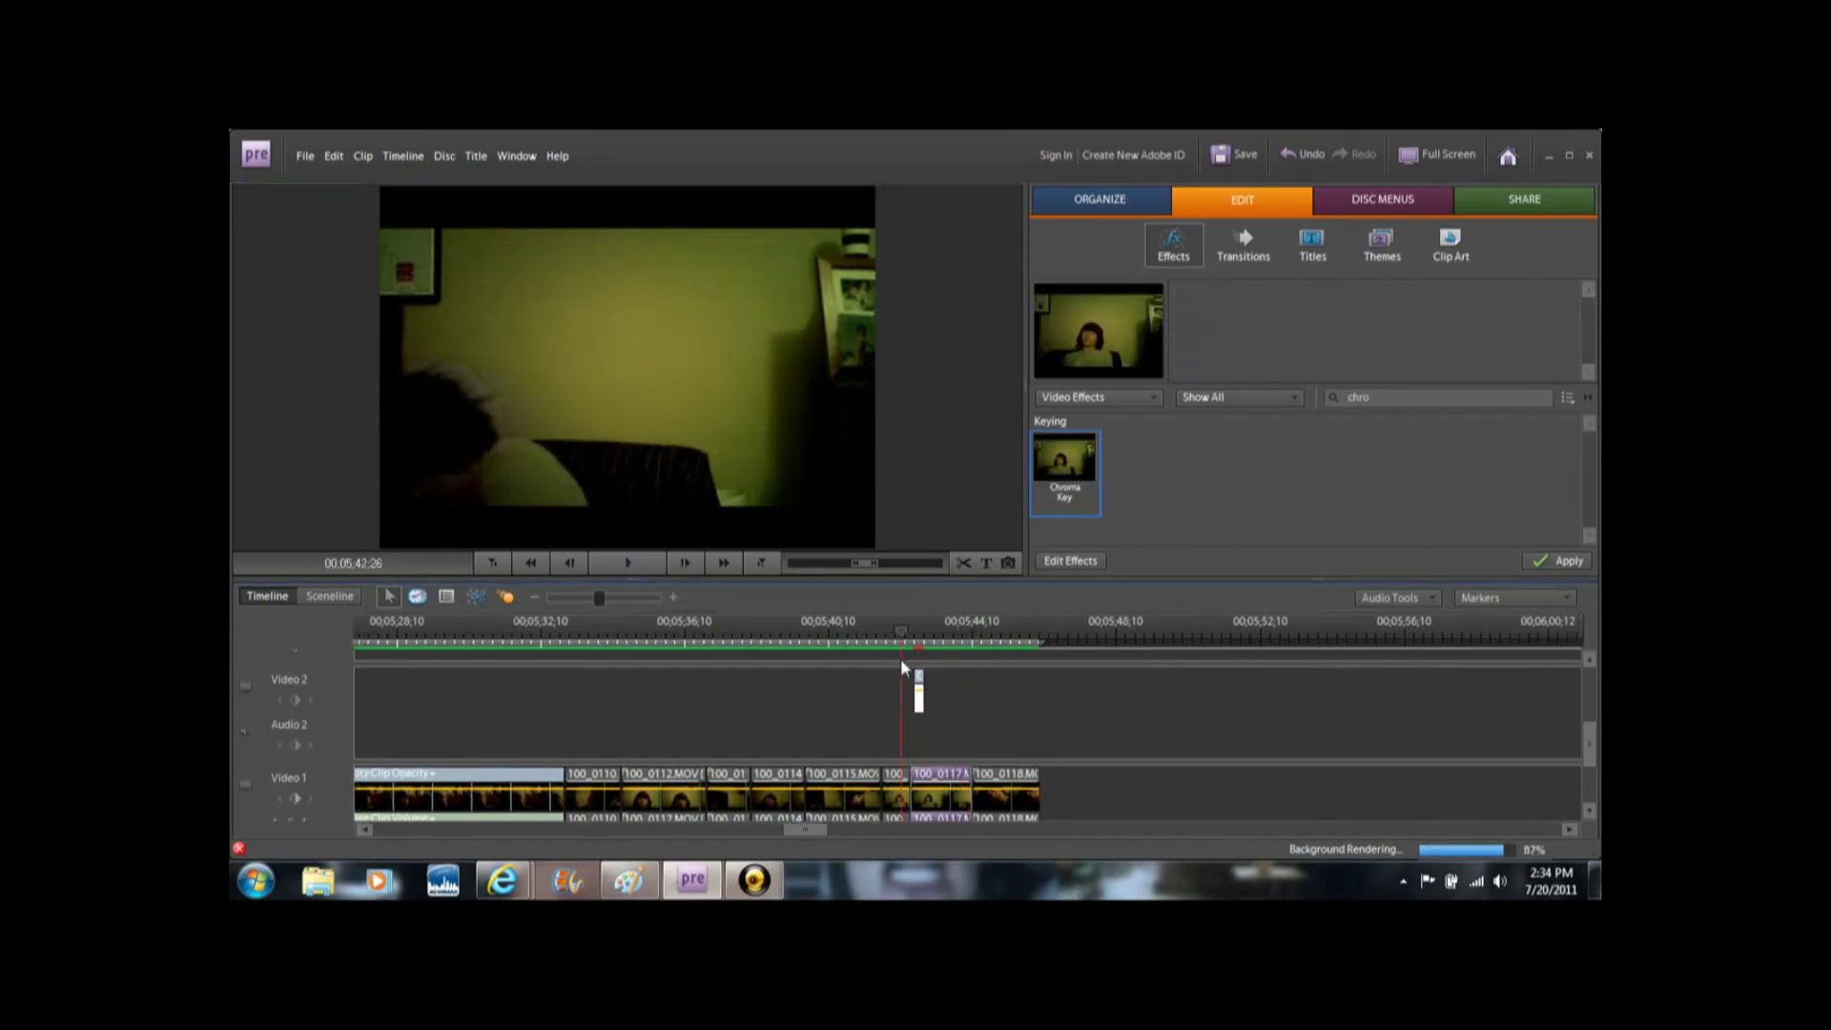
Import the shotgun sound effect from the Music folder into the project's media.
{"action": "left_click", "coordinate": [1098, 202]}
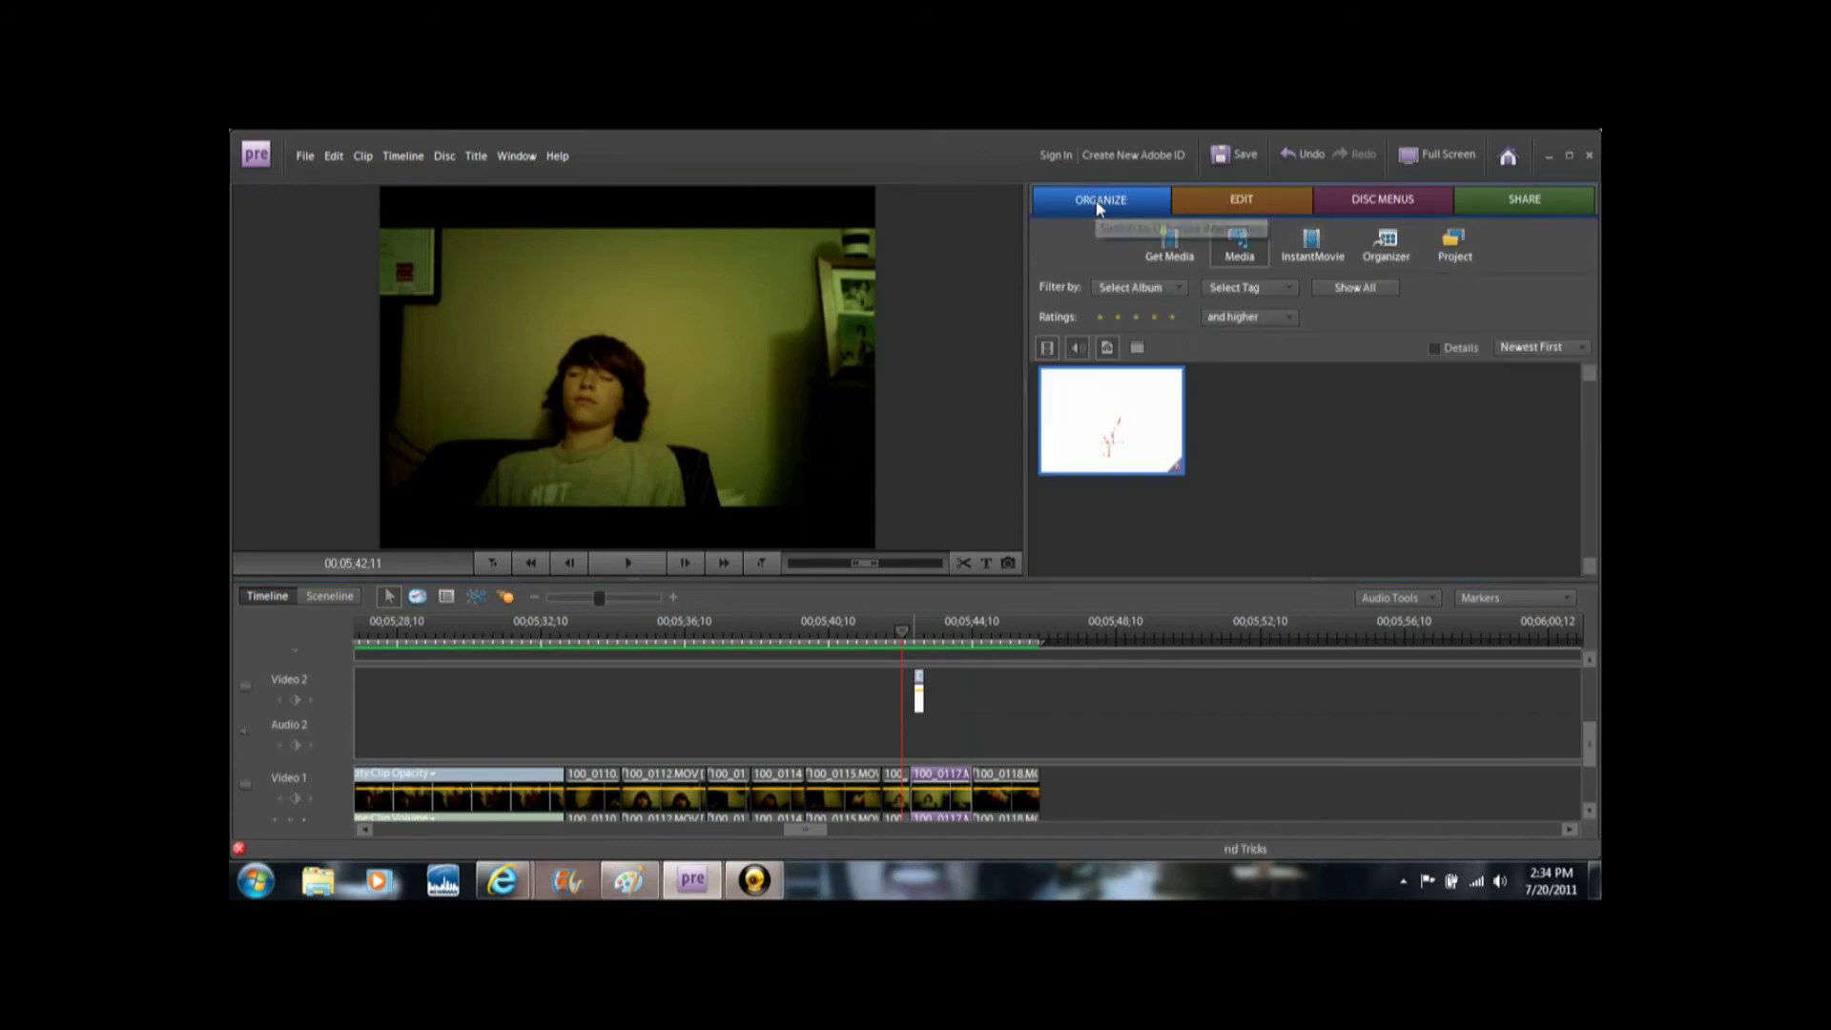
{"action": "left_click", "coordinate": [1172, 244]}
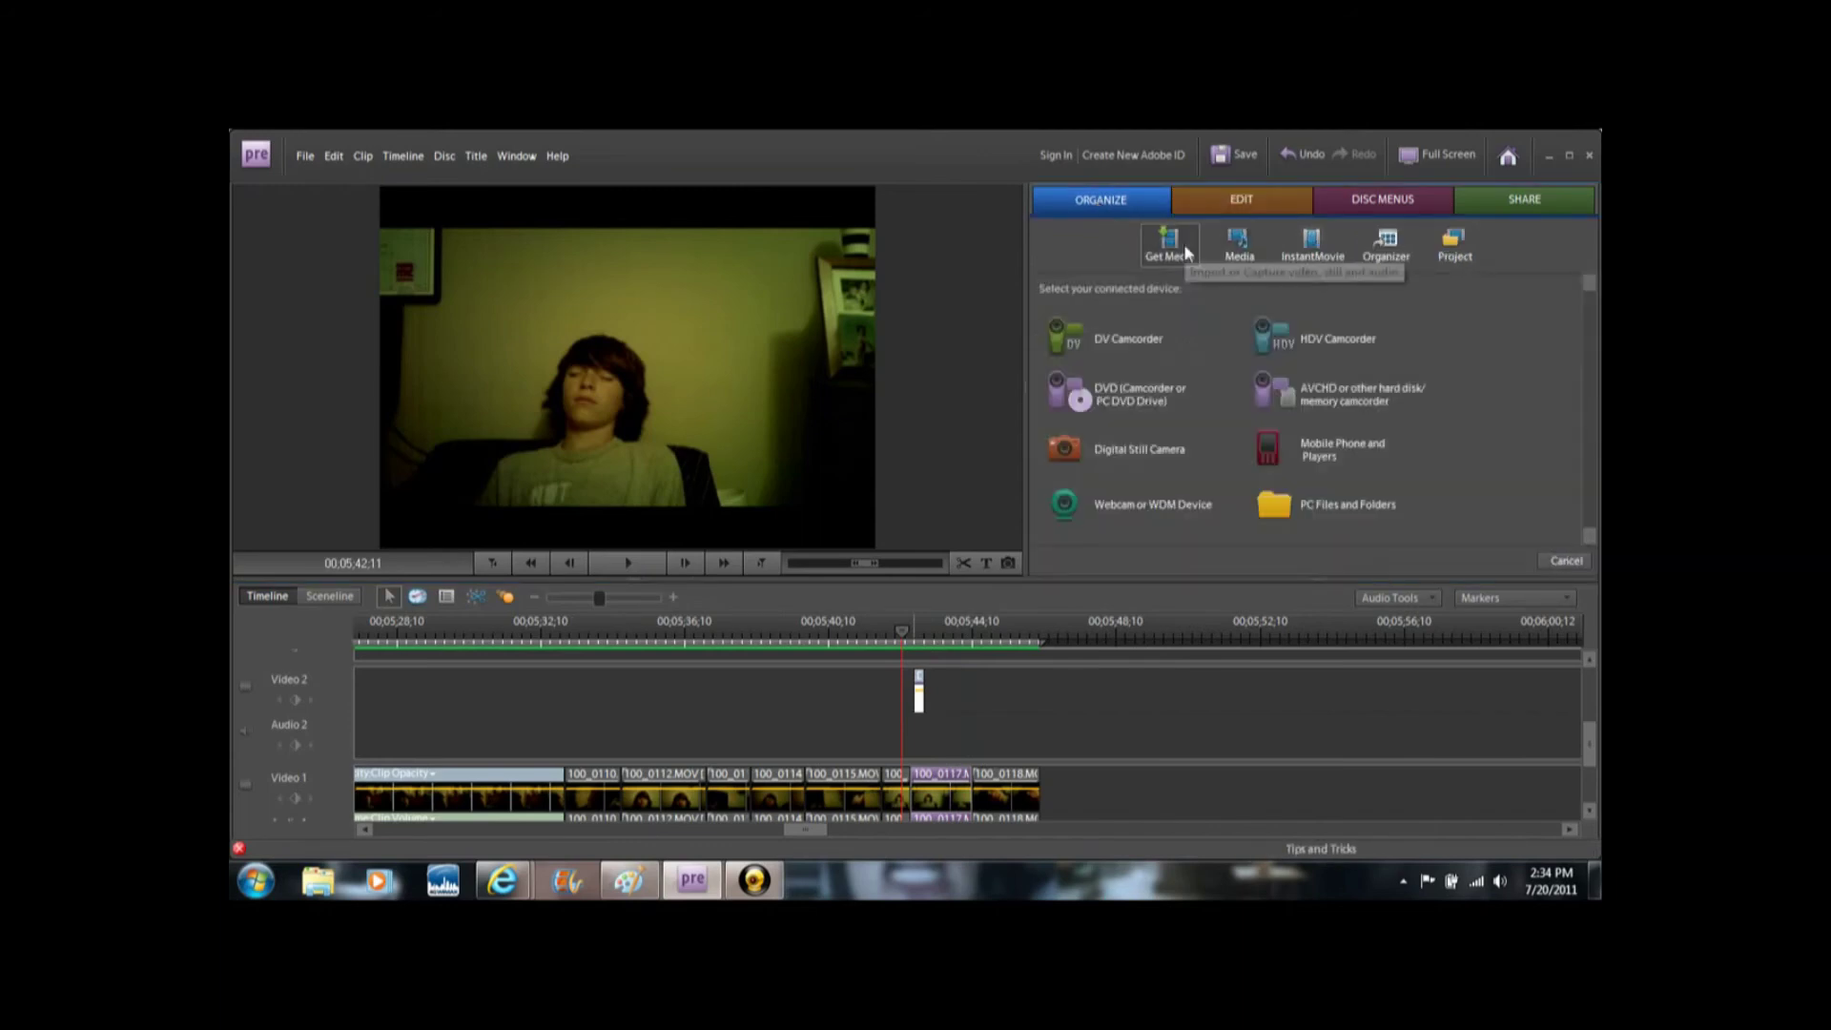
{"action": "left_click", "coordinate": [1300, 501]}
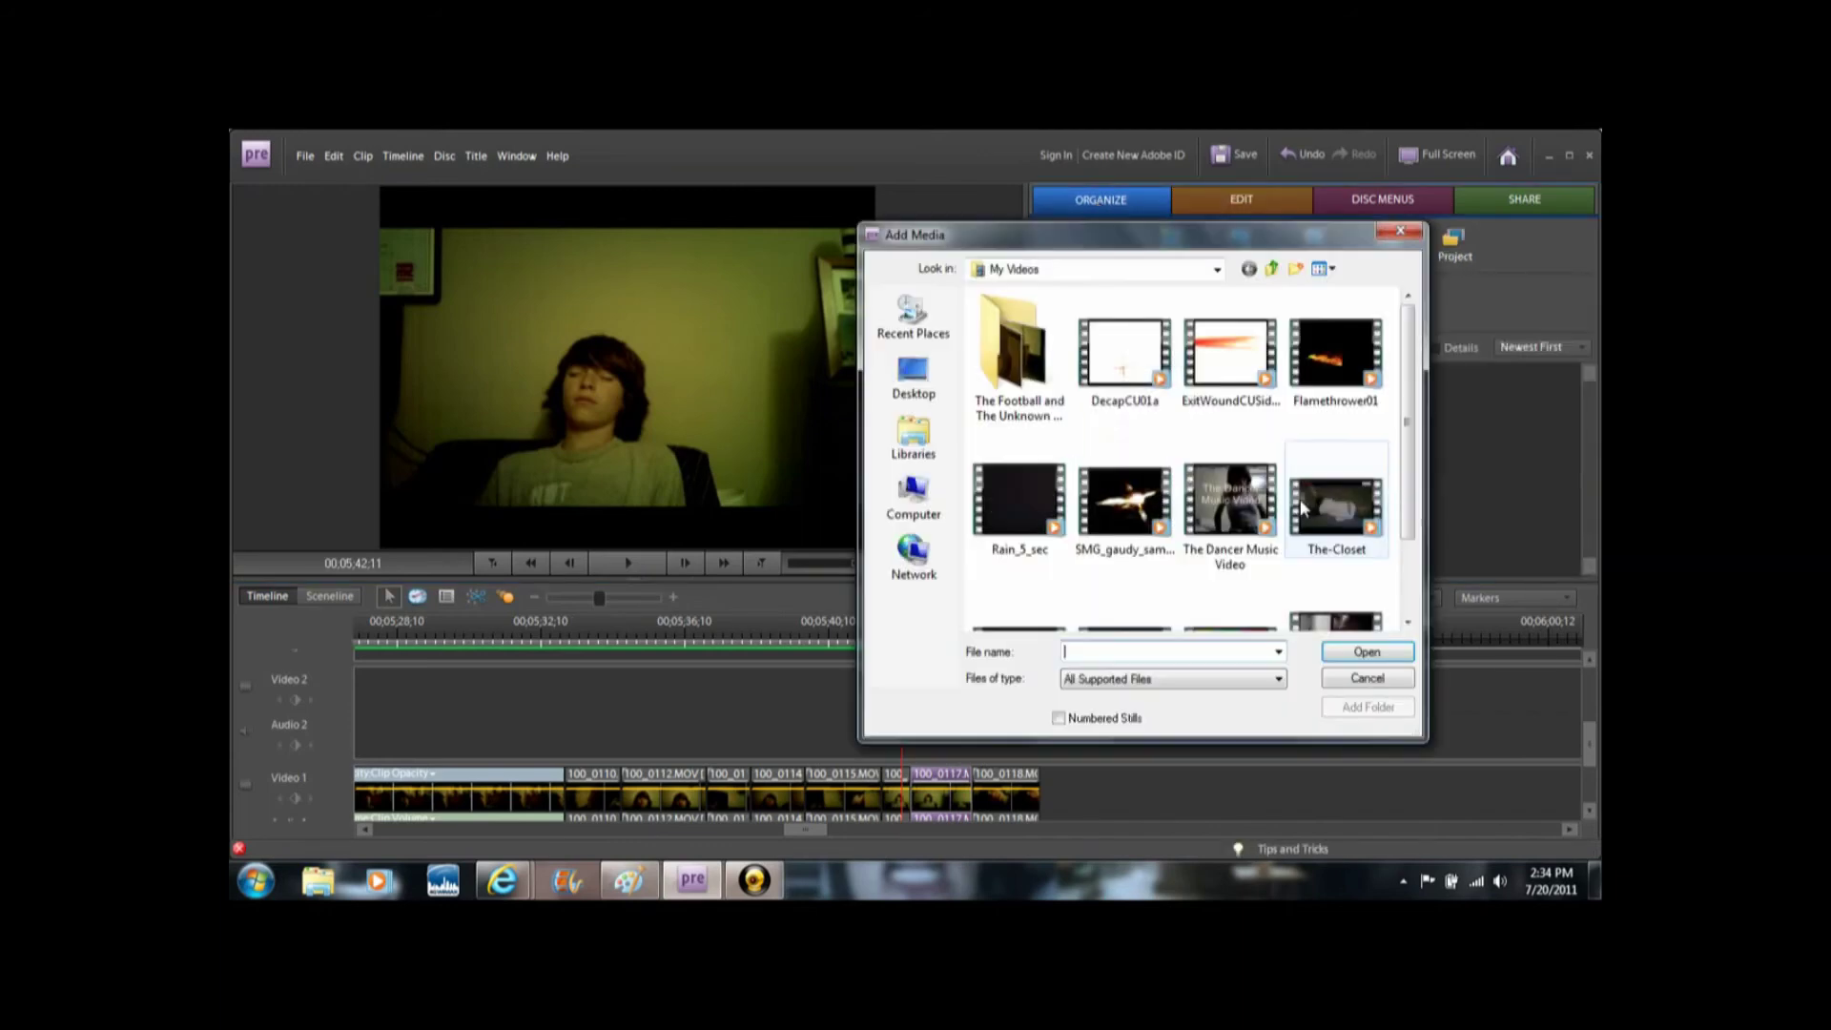
{"action": "left_click", "coordinate": [943, 447]}
{"action": "double_click", "coordinate": [1265, 331]}
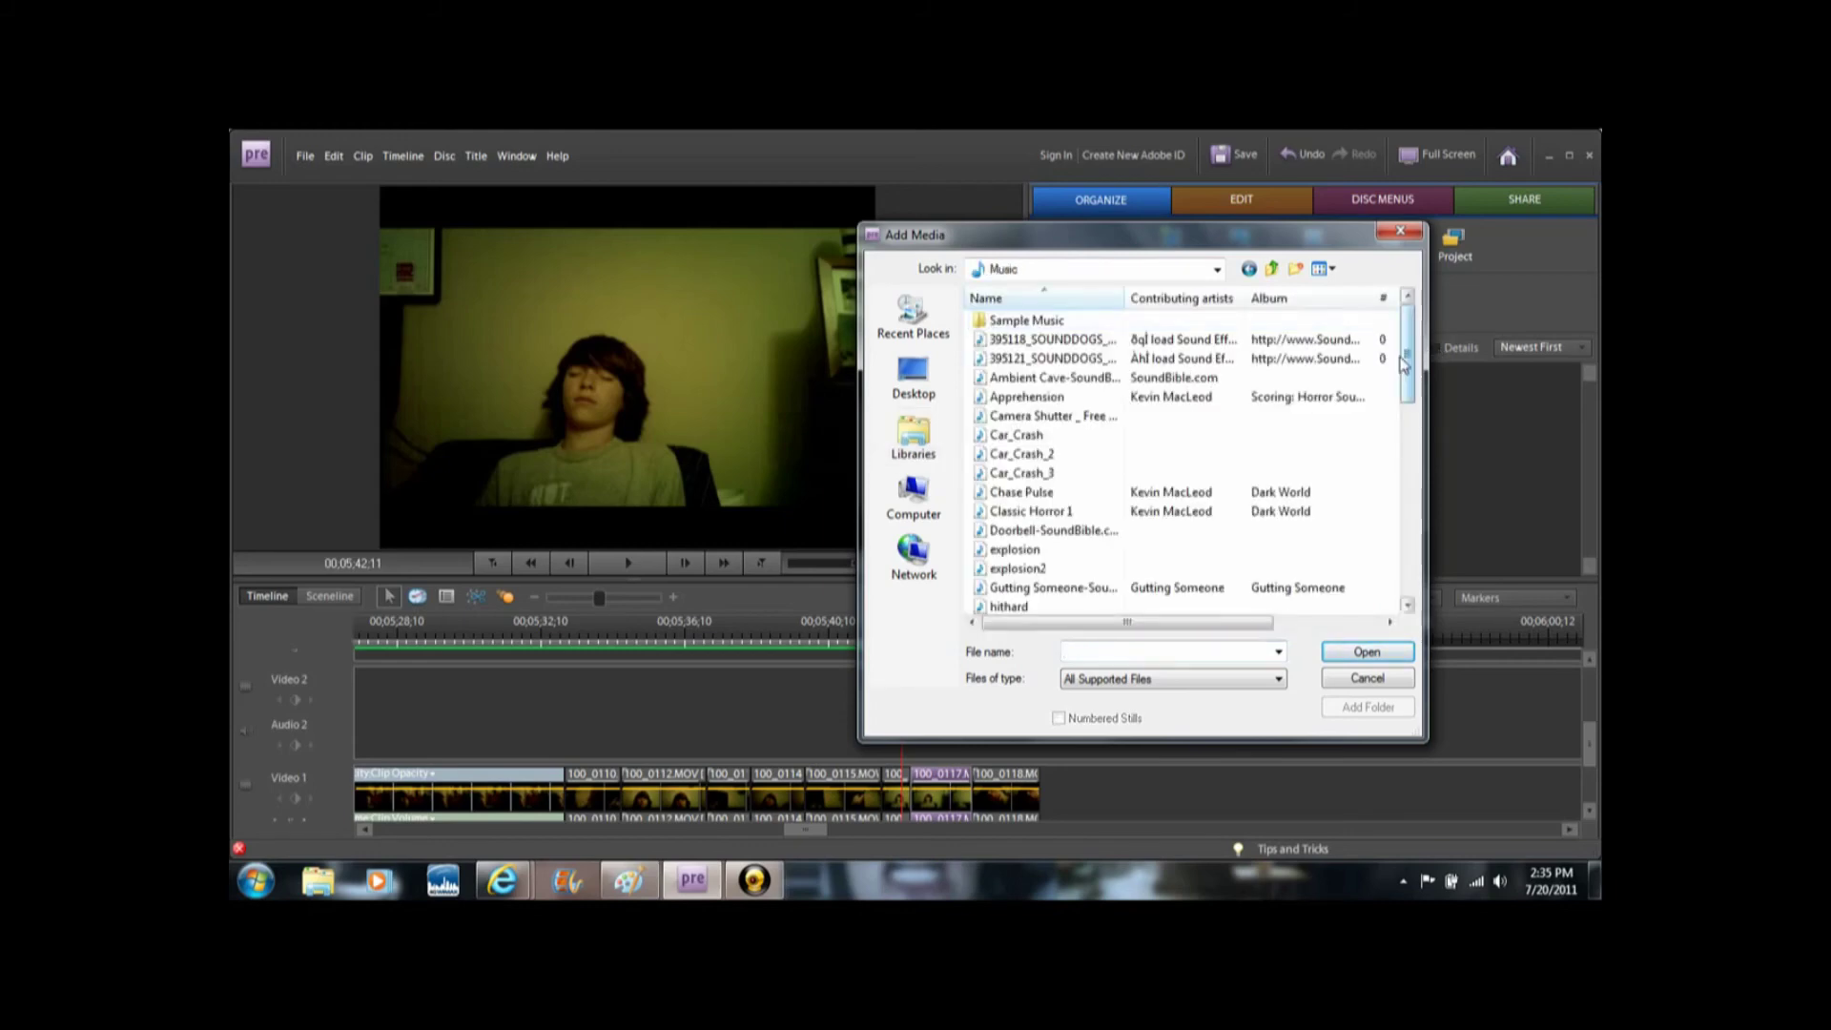
{"action": "left_click_drag", "start_coordinate": [1408, 358], "coordinate": [1409, 554]}
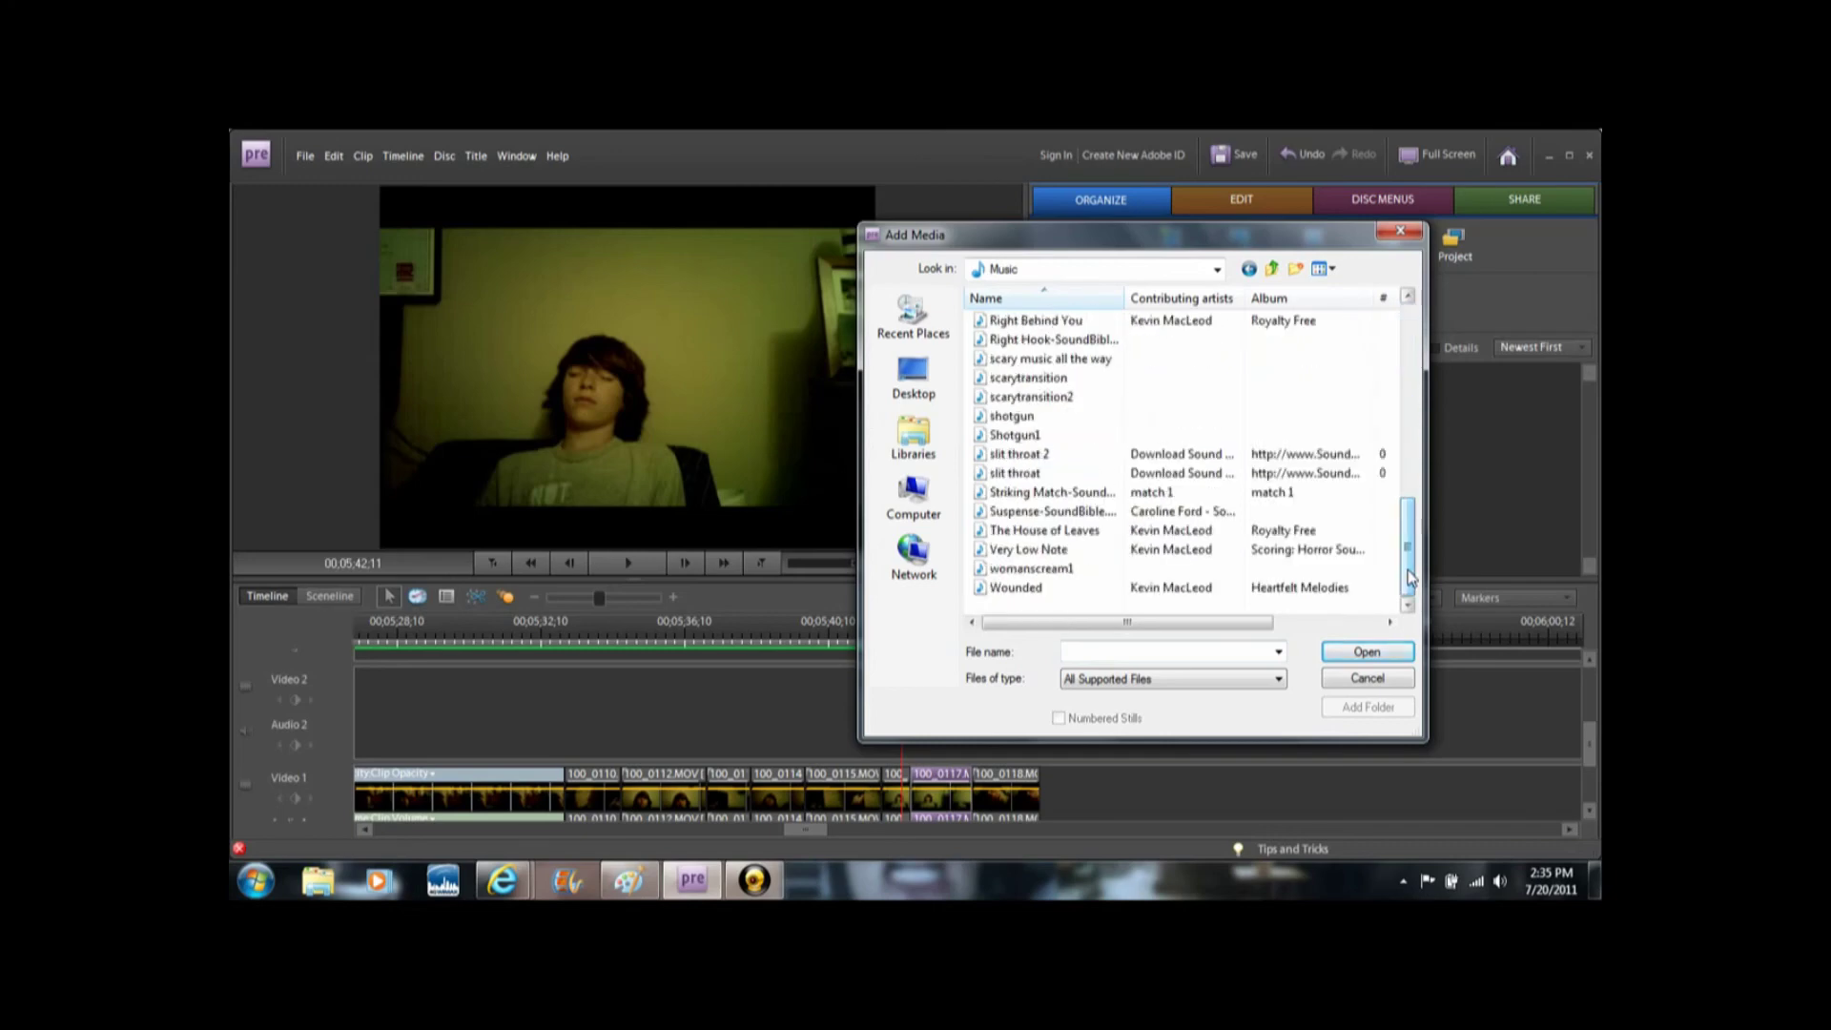
{"action": "double_click", "coordinate": [1013, 416]}
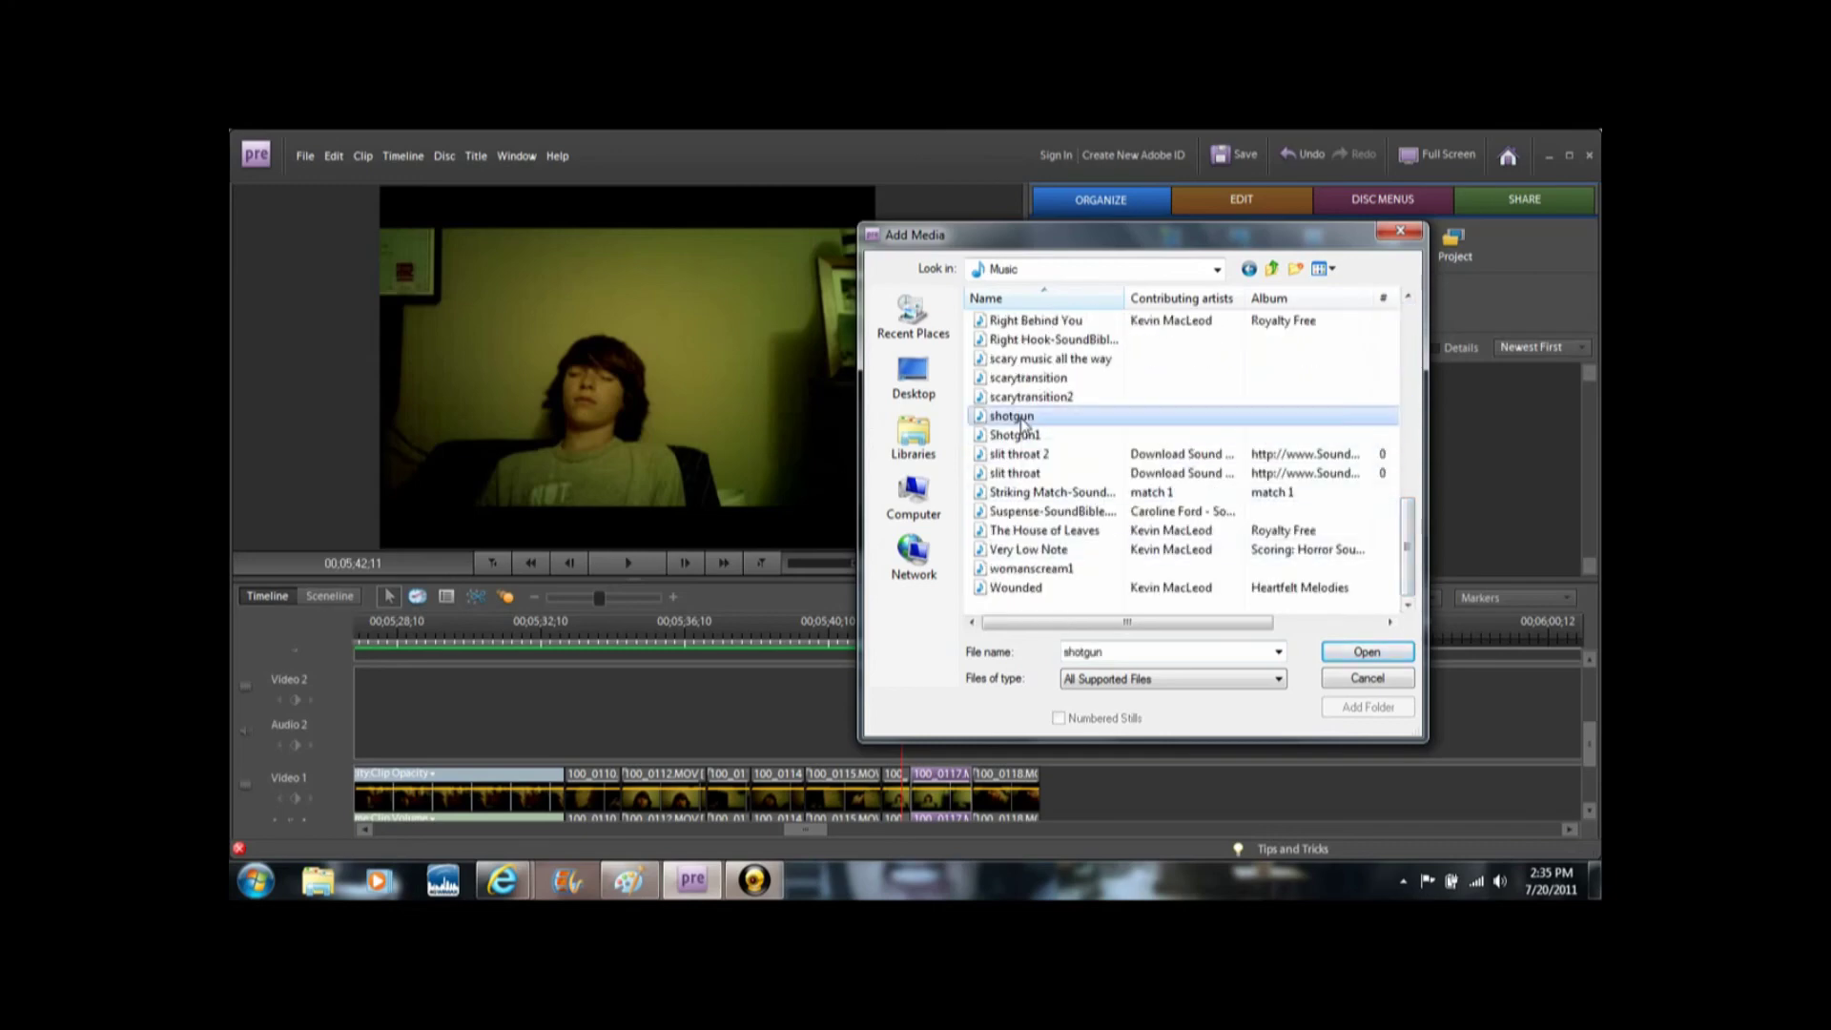
Place shotgun.mp3 on Audio 2 aligned with the start of the blood clip and play the shot back.
{"action": "left_click_drag", "start_coordinate": [1118, 427], "coordinate": [920, 745]}
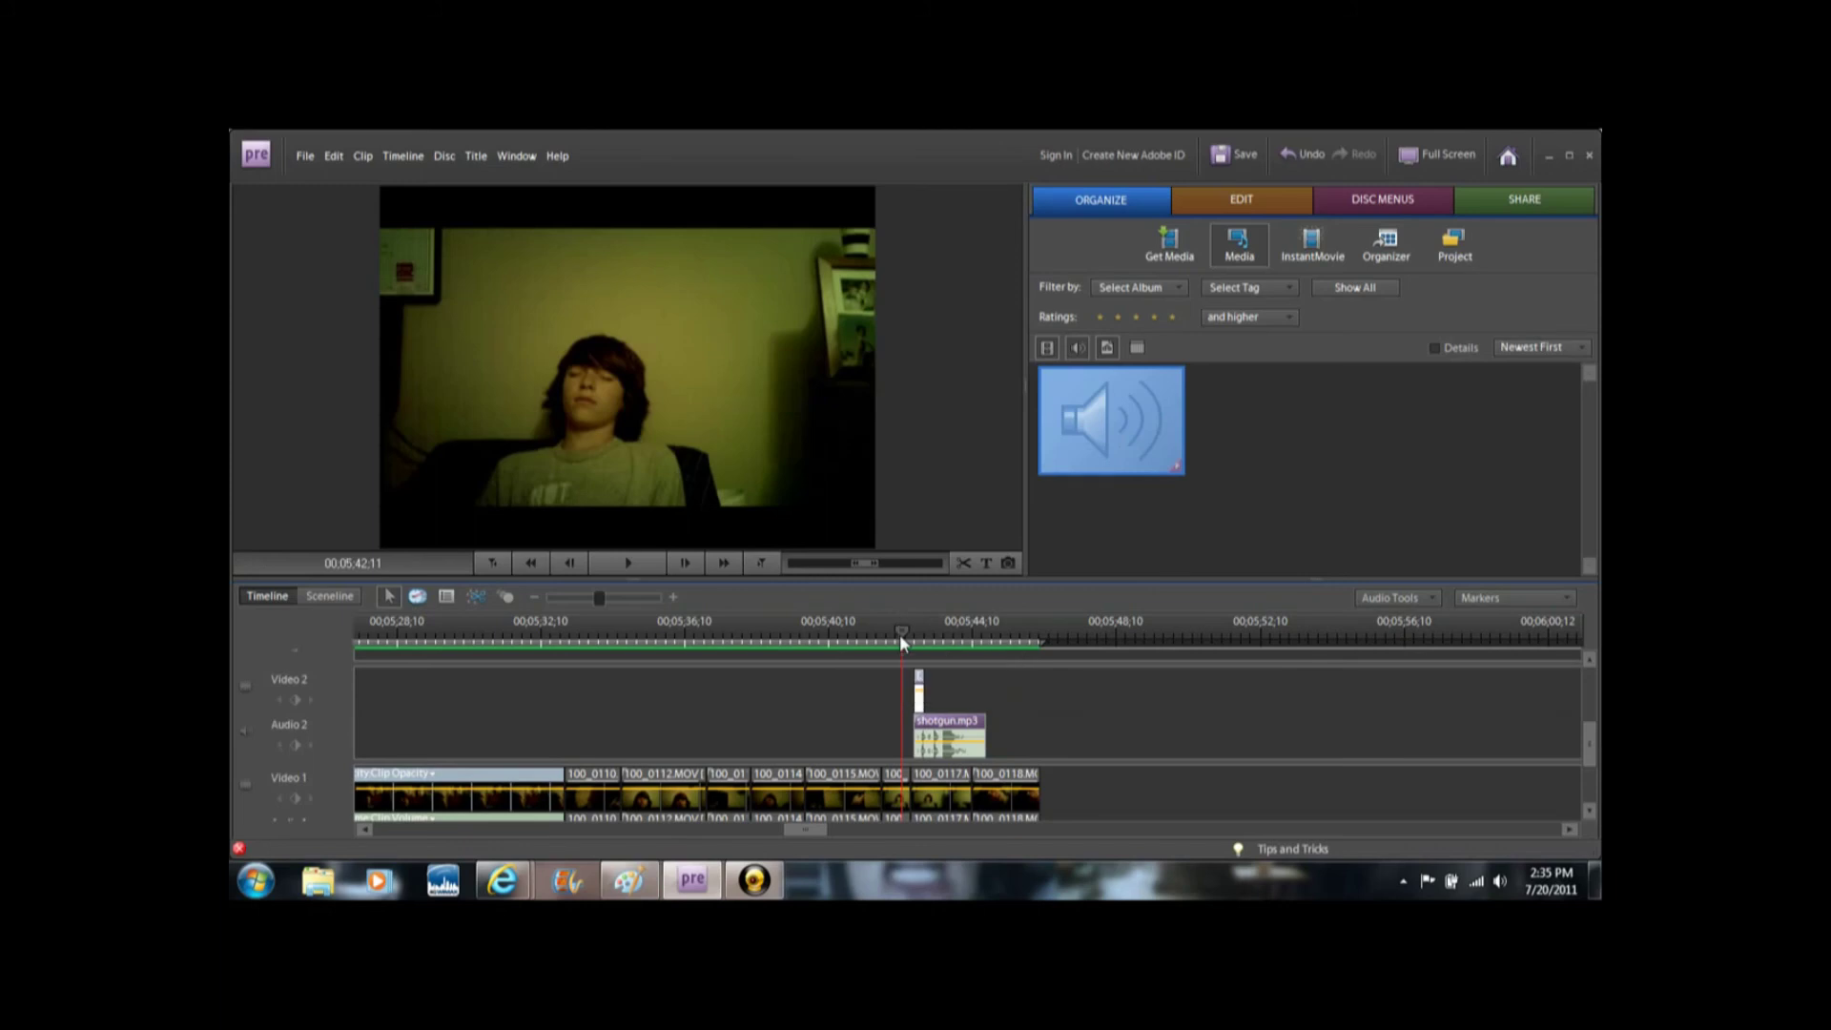
{"action": "left_click", "coordinate": [608, 563]}
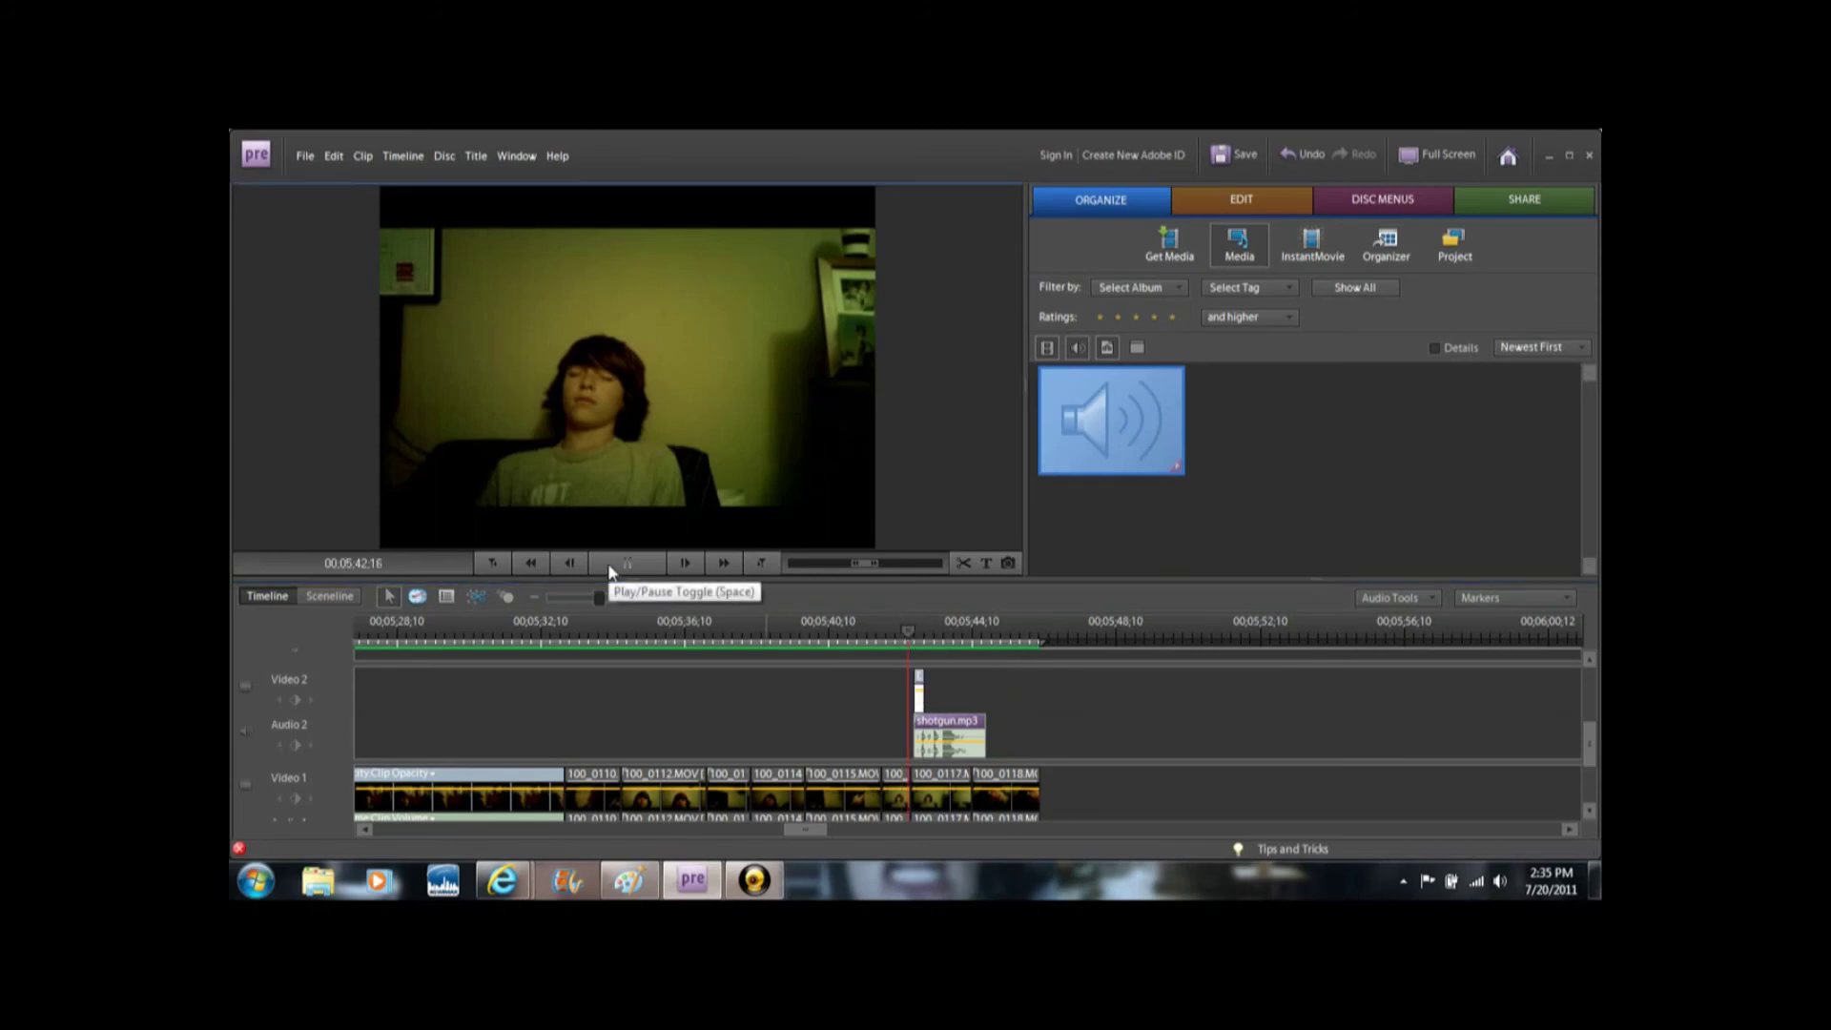
{"action": "left_click", "coordinate": [608, 563]}
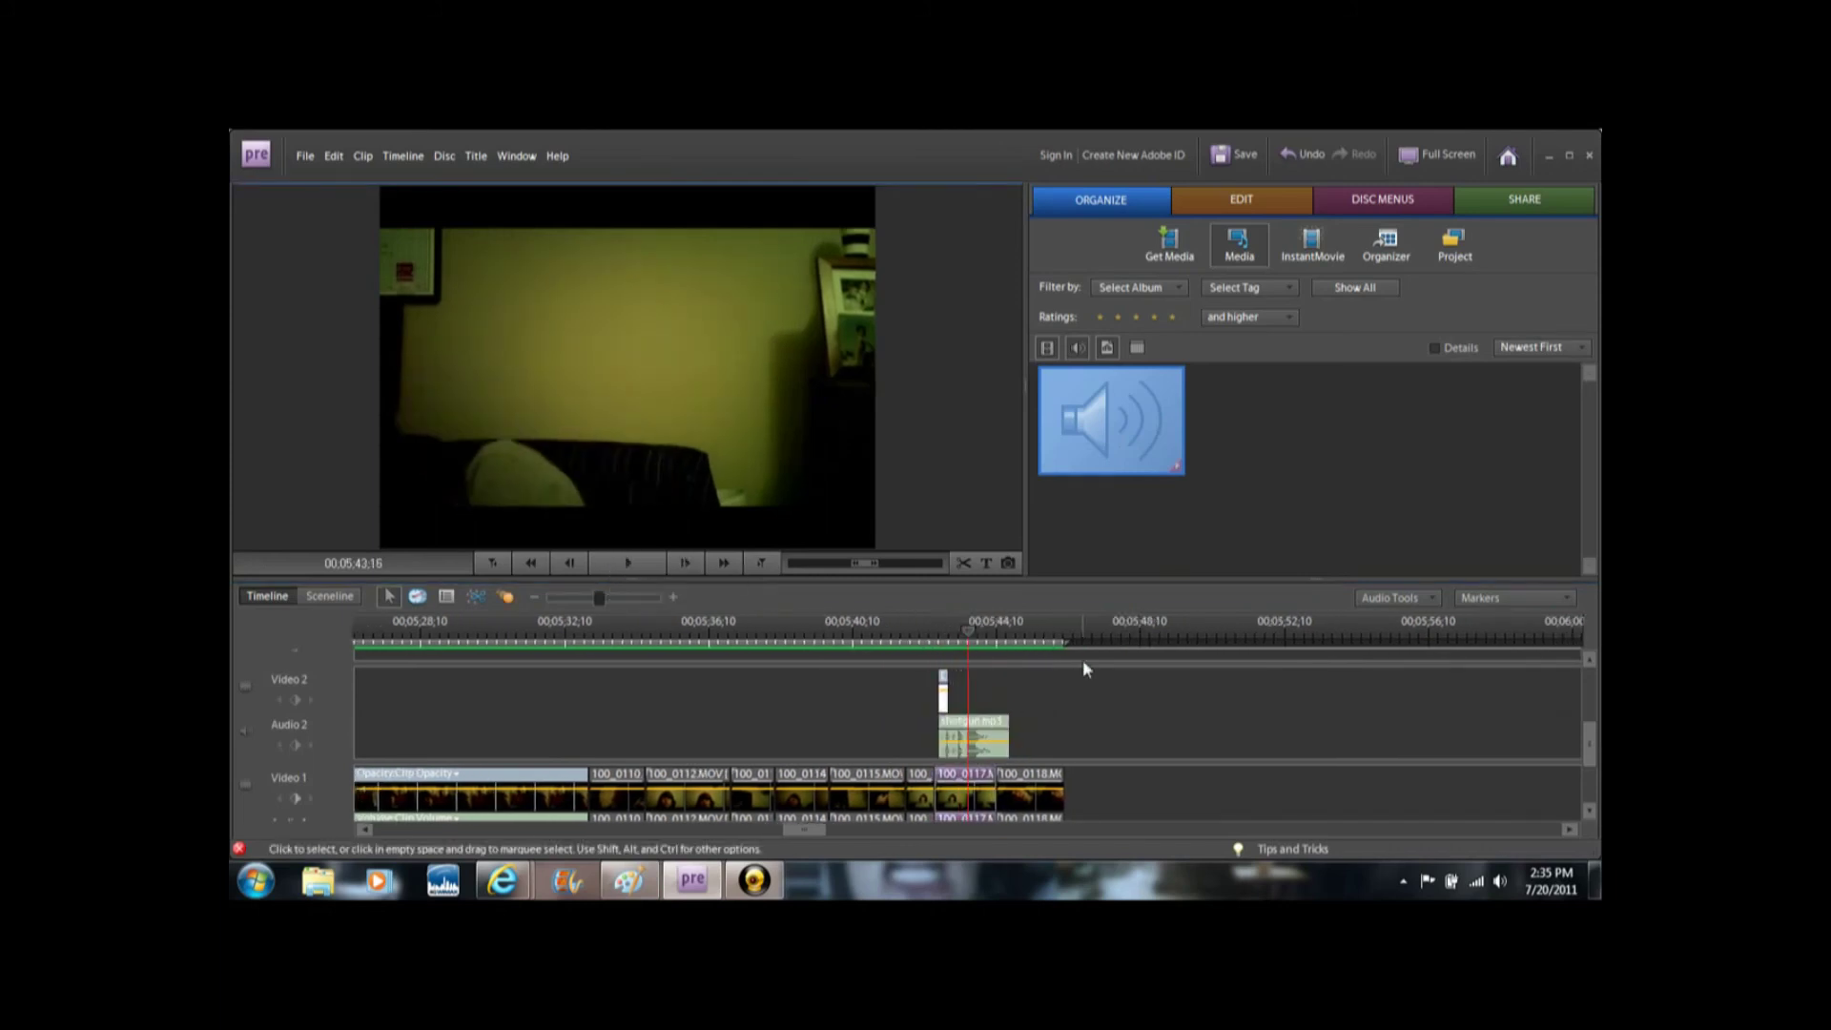
Split the shotgun.mp3 clip on Audio 2 at 00;05;43;14.
{"action": "left_click", "coordinate": [967, 635]}
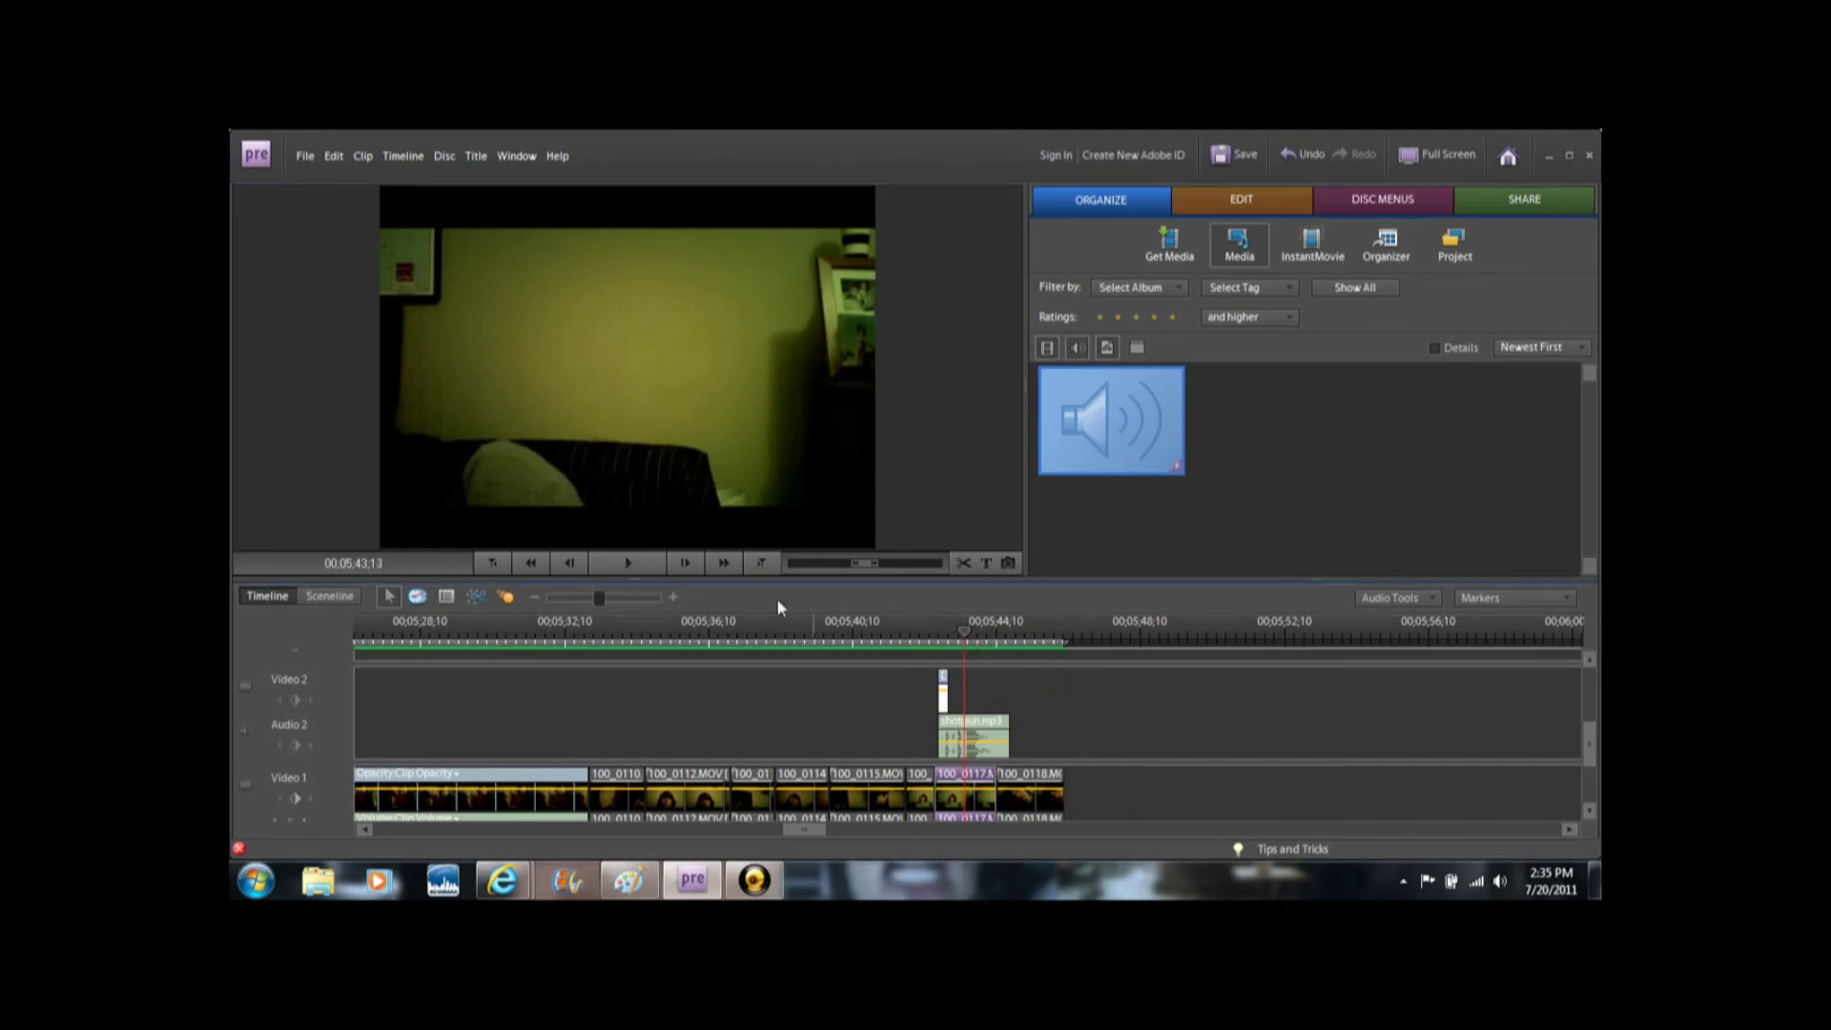
{"action": "left_click", "coordinate": [699, 568]}
{"action": "left_click", "coordinate": [699, 570]}
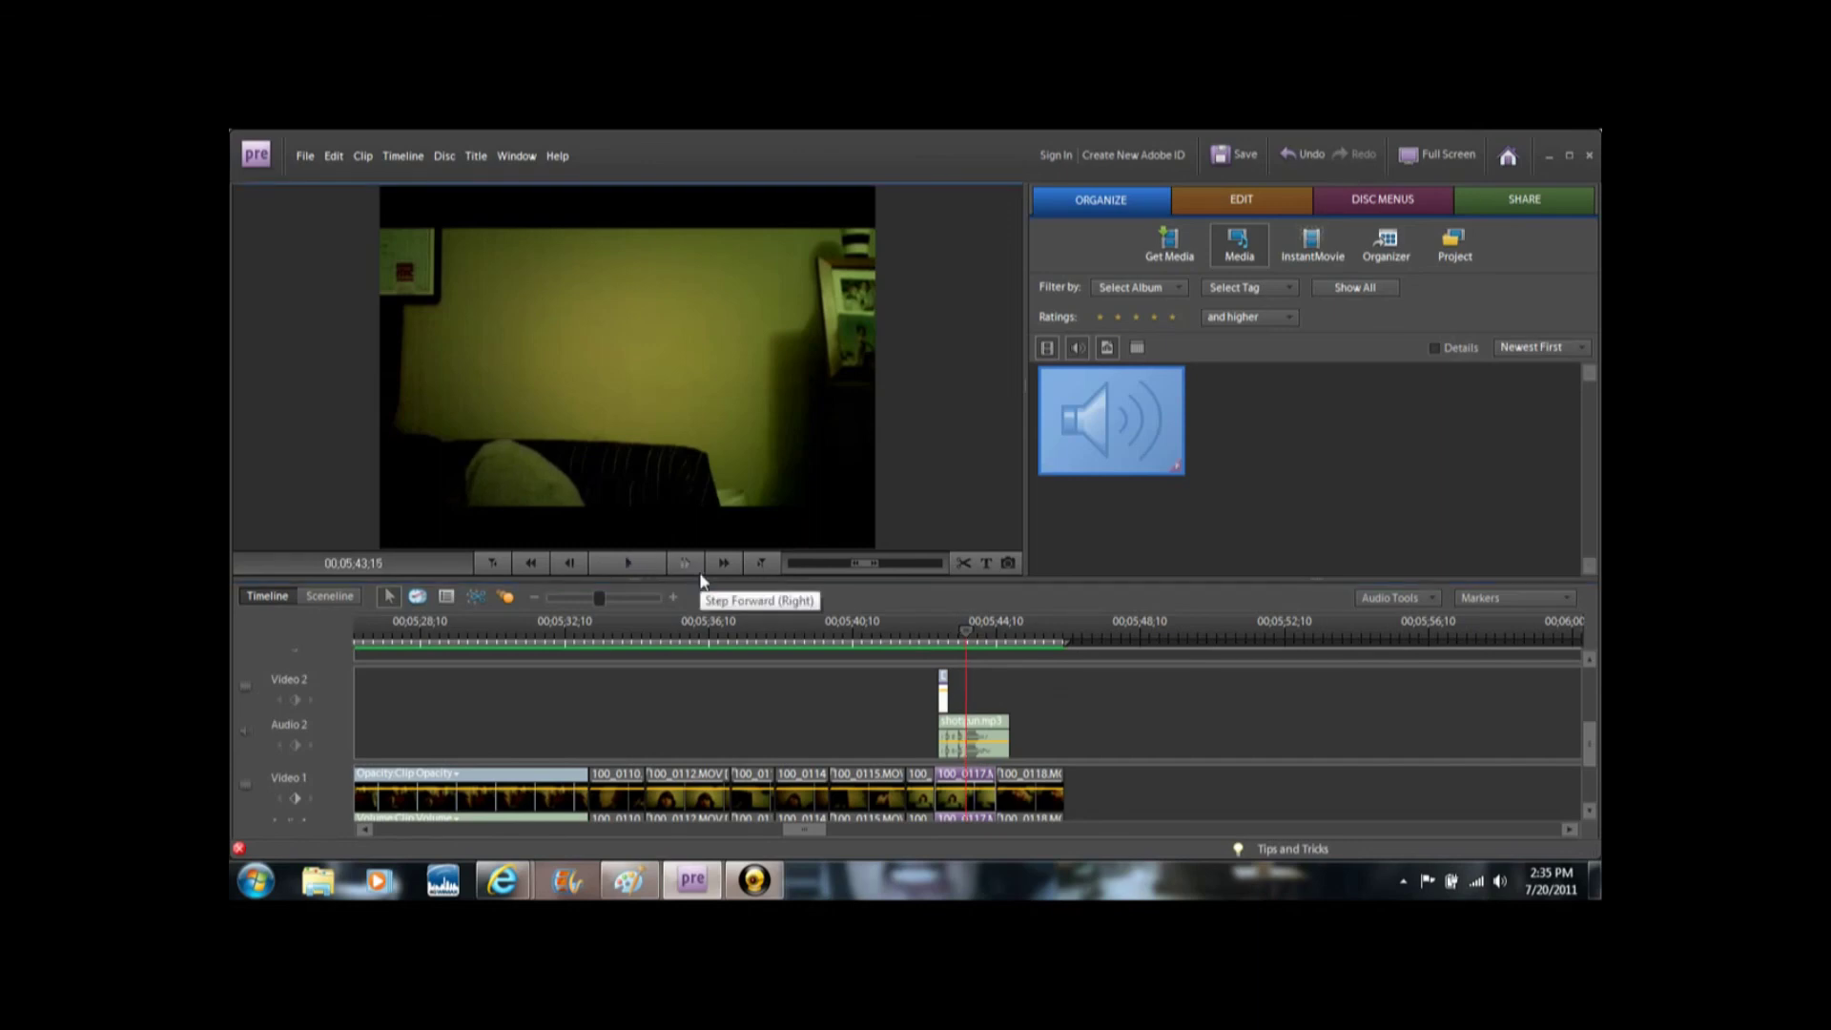
{"action": "left_click", "coordinate": [568, 565]}
{"action": "left_click", "coordinate": [568, 566]}
{"action": "left_click", "coordinate": [686, 562]}
{"action": "left_click", "coordinate": [980, 738]}
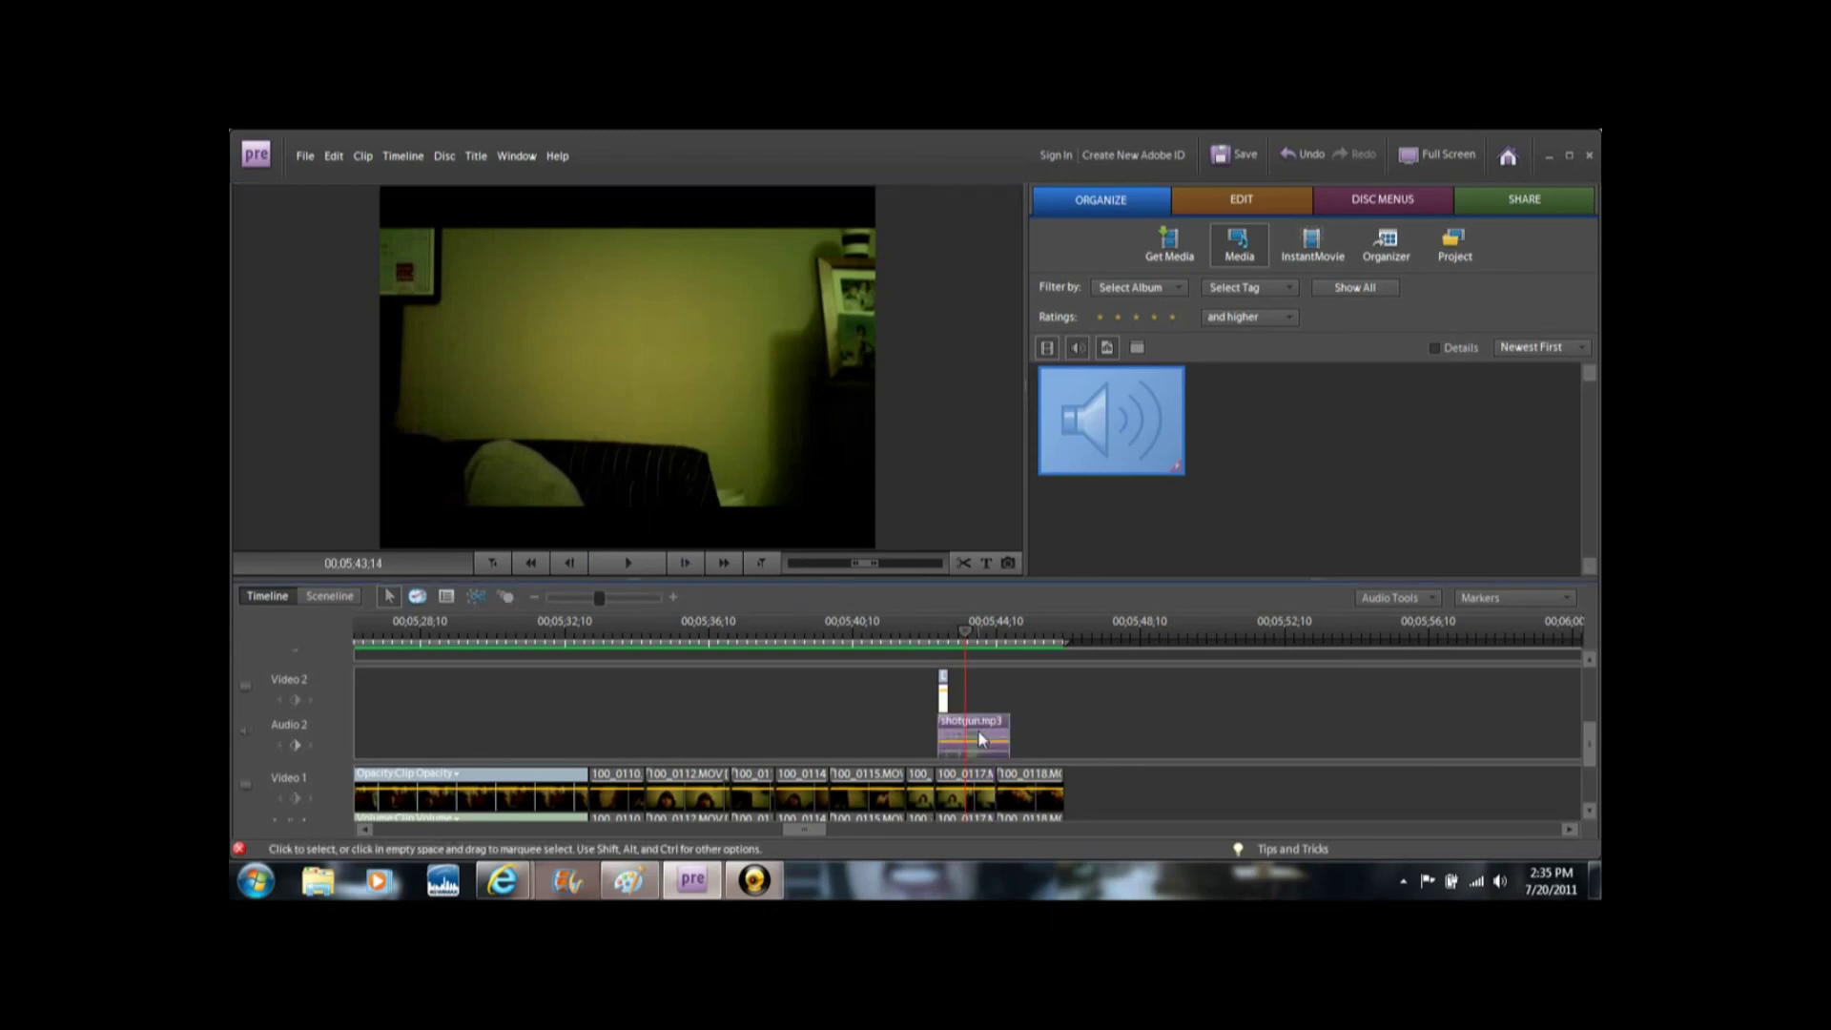
{"action": "left_click", "coordinate": [963, 563]}
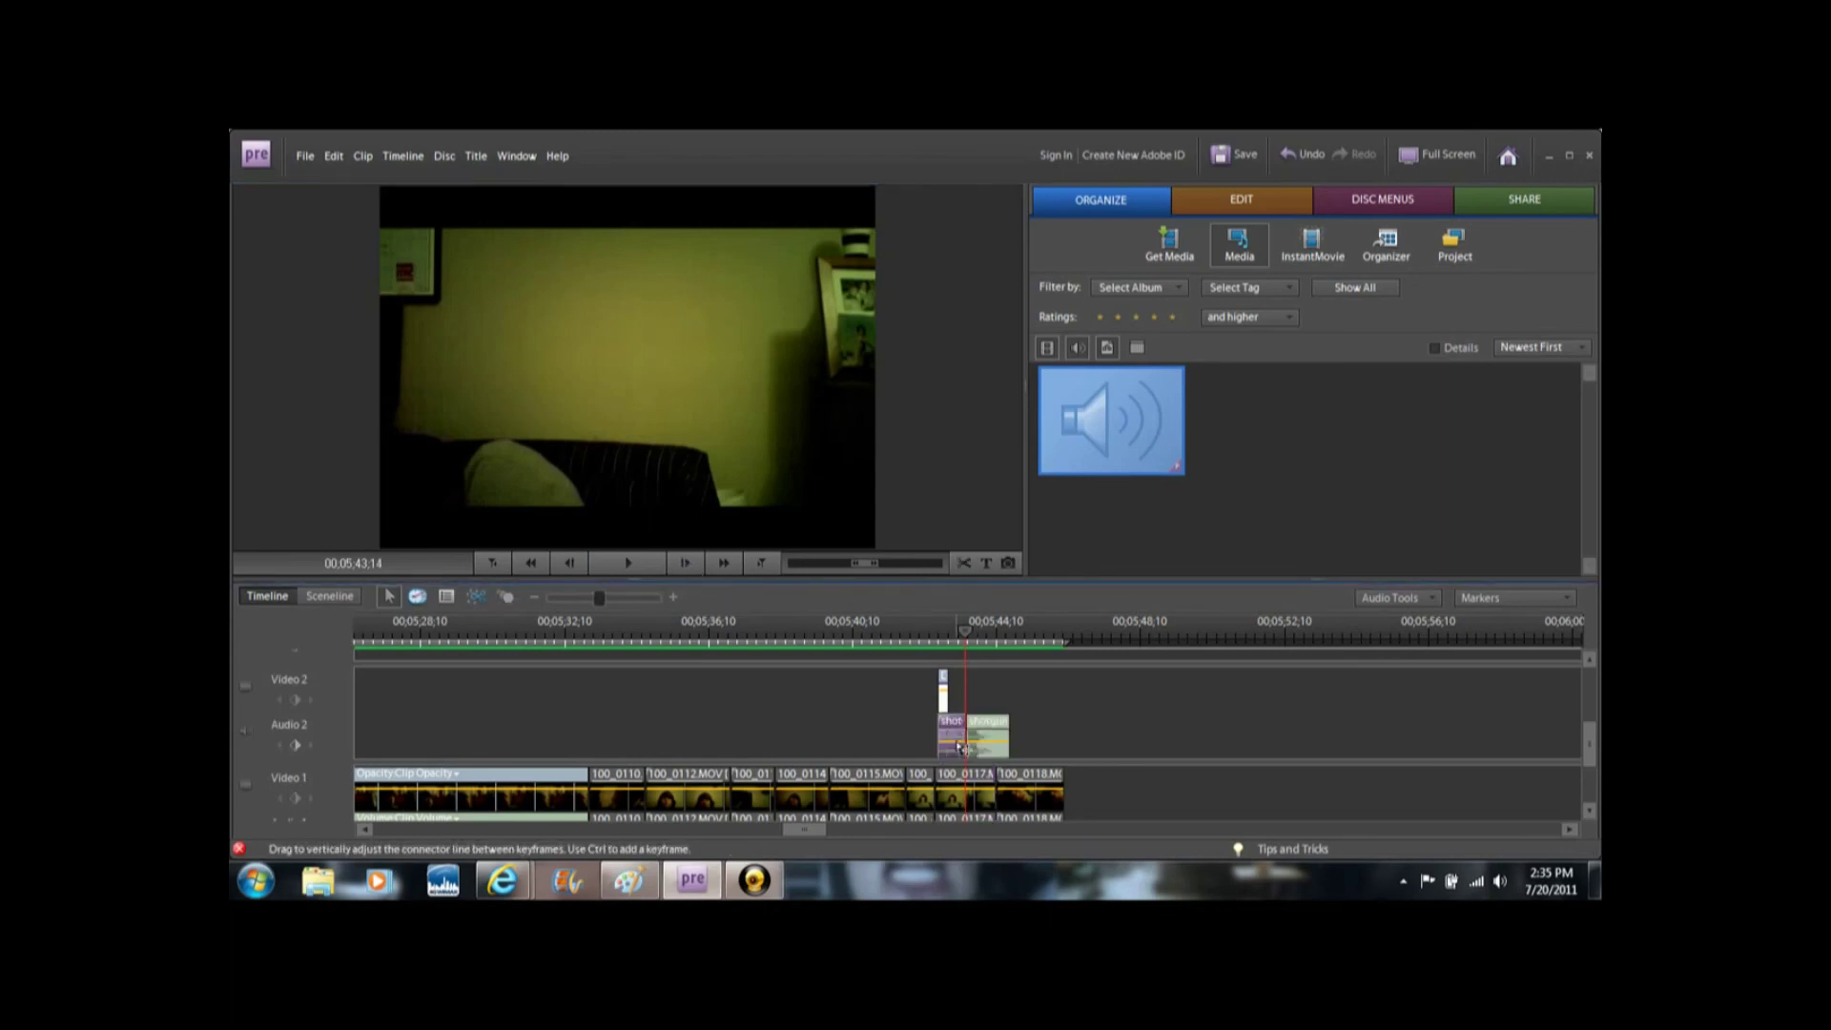
Move the second piece of shotgun.mp3 over the first, aligned with the blood clip's start, and play the shot from 00;05;40;10.
{"action": "left_click_drag", "start_coordinate": [992, 741], "coordinate": [961, 742]}
{"action": "left_click", "coordinate": [946, 641]}
{"action": "left_click_drag", "start_coordinate": [949, 648], "coordinate": [861, 652]}
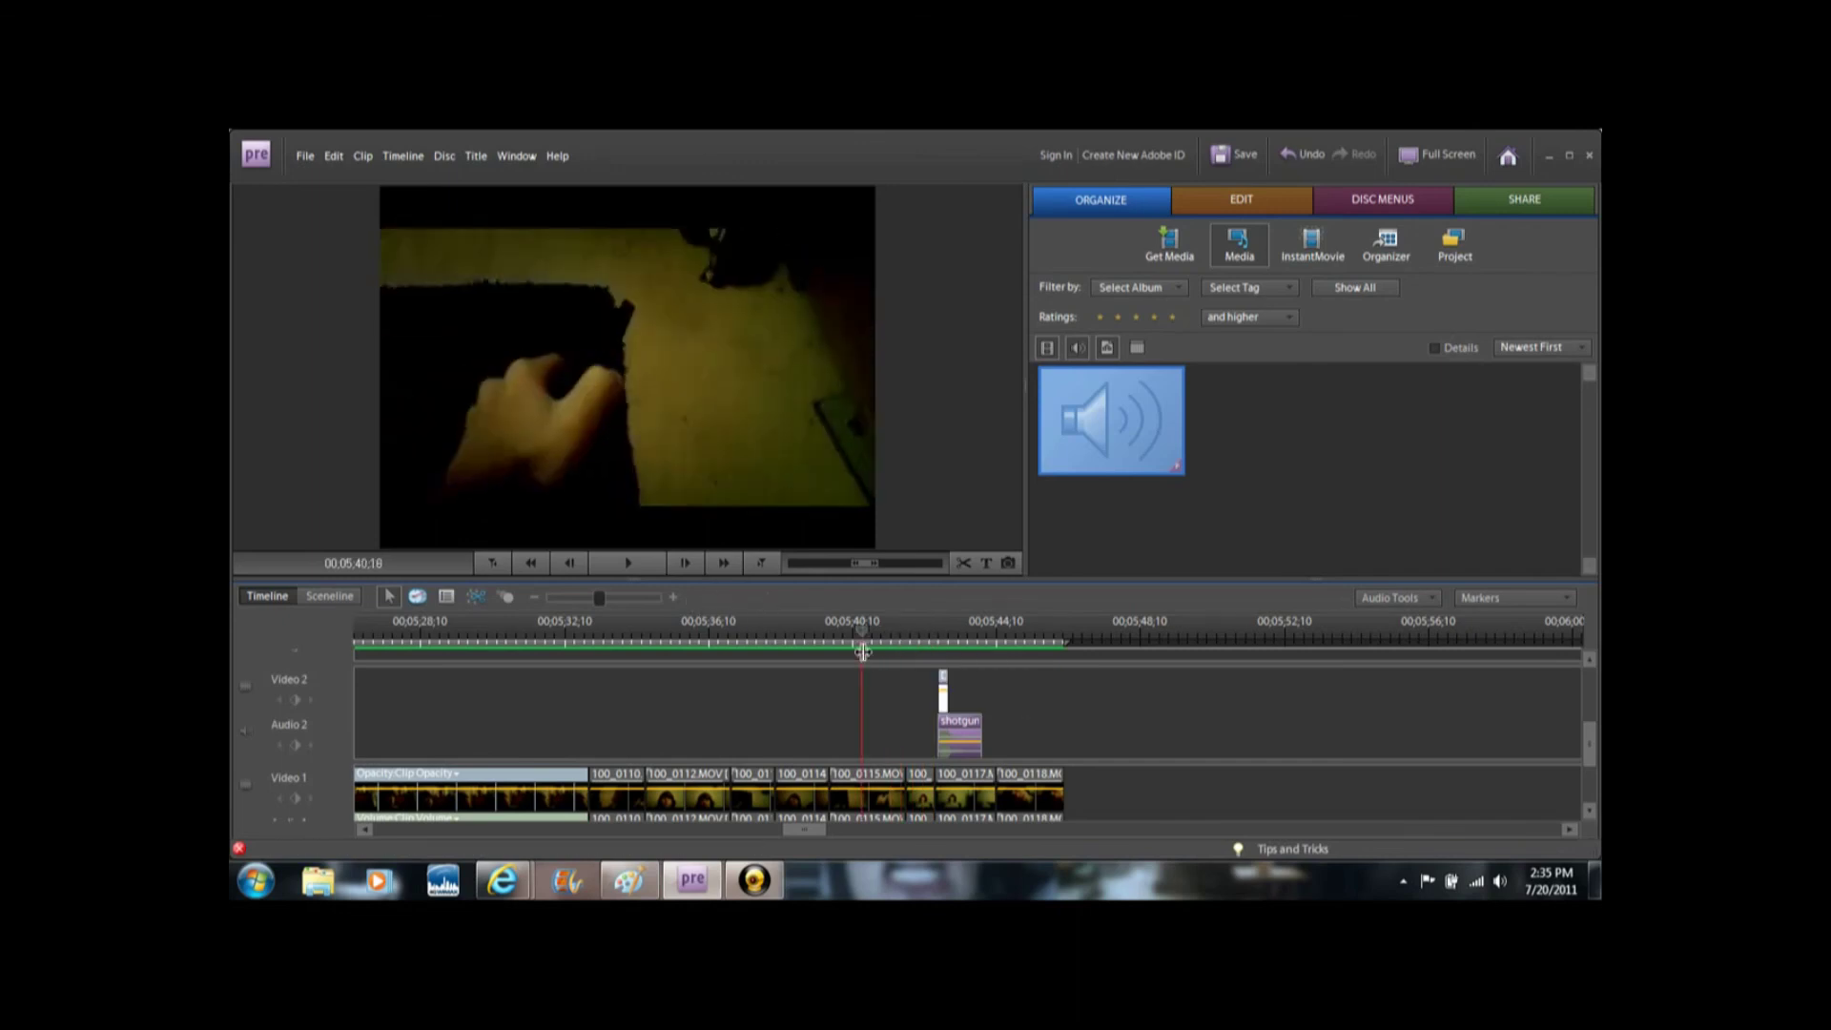
{"action": "left_click", "coordinate": [638, 562]}
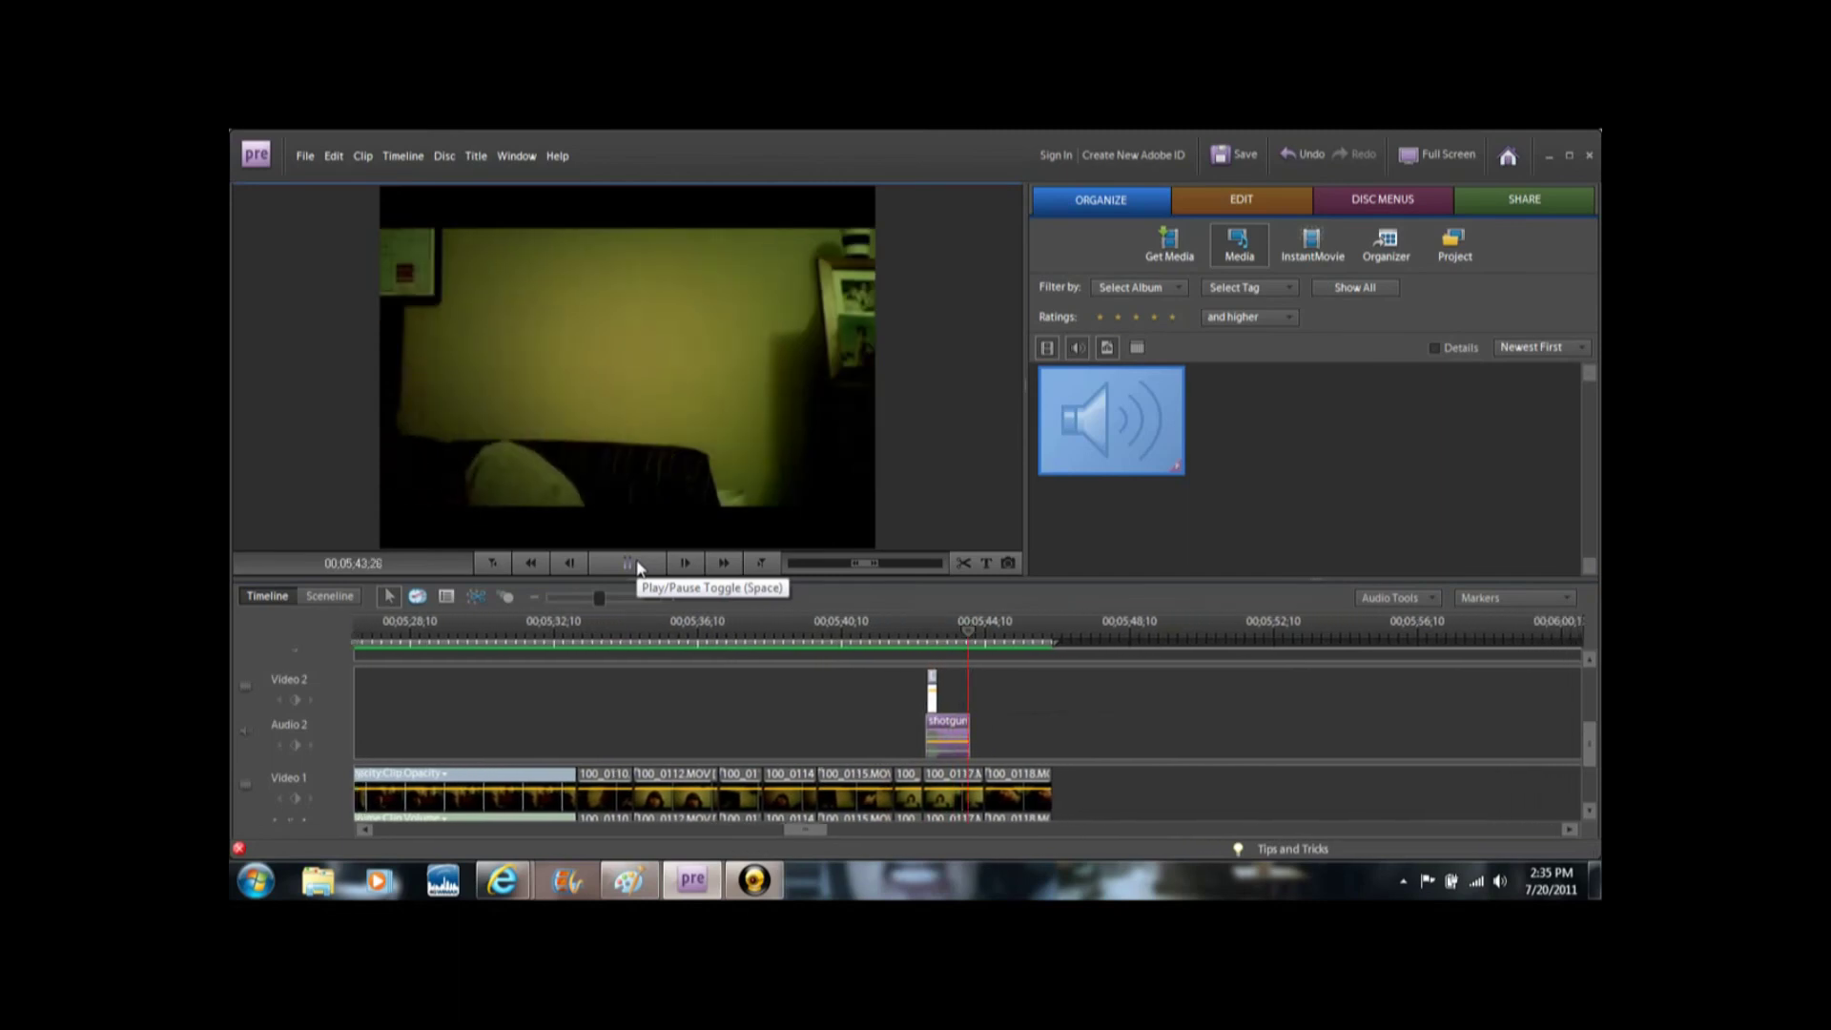
{"action": "left_click", "coordinate": [636, 563]}
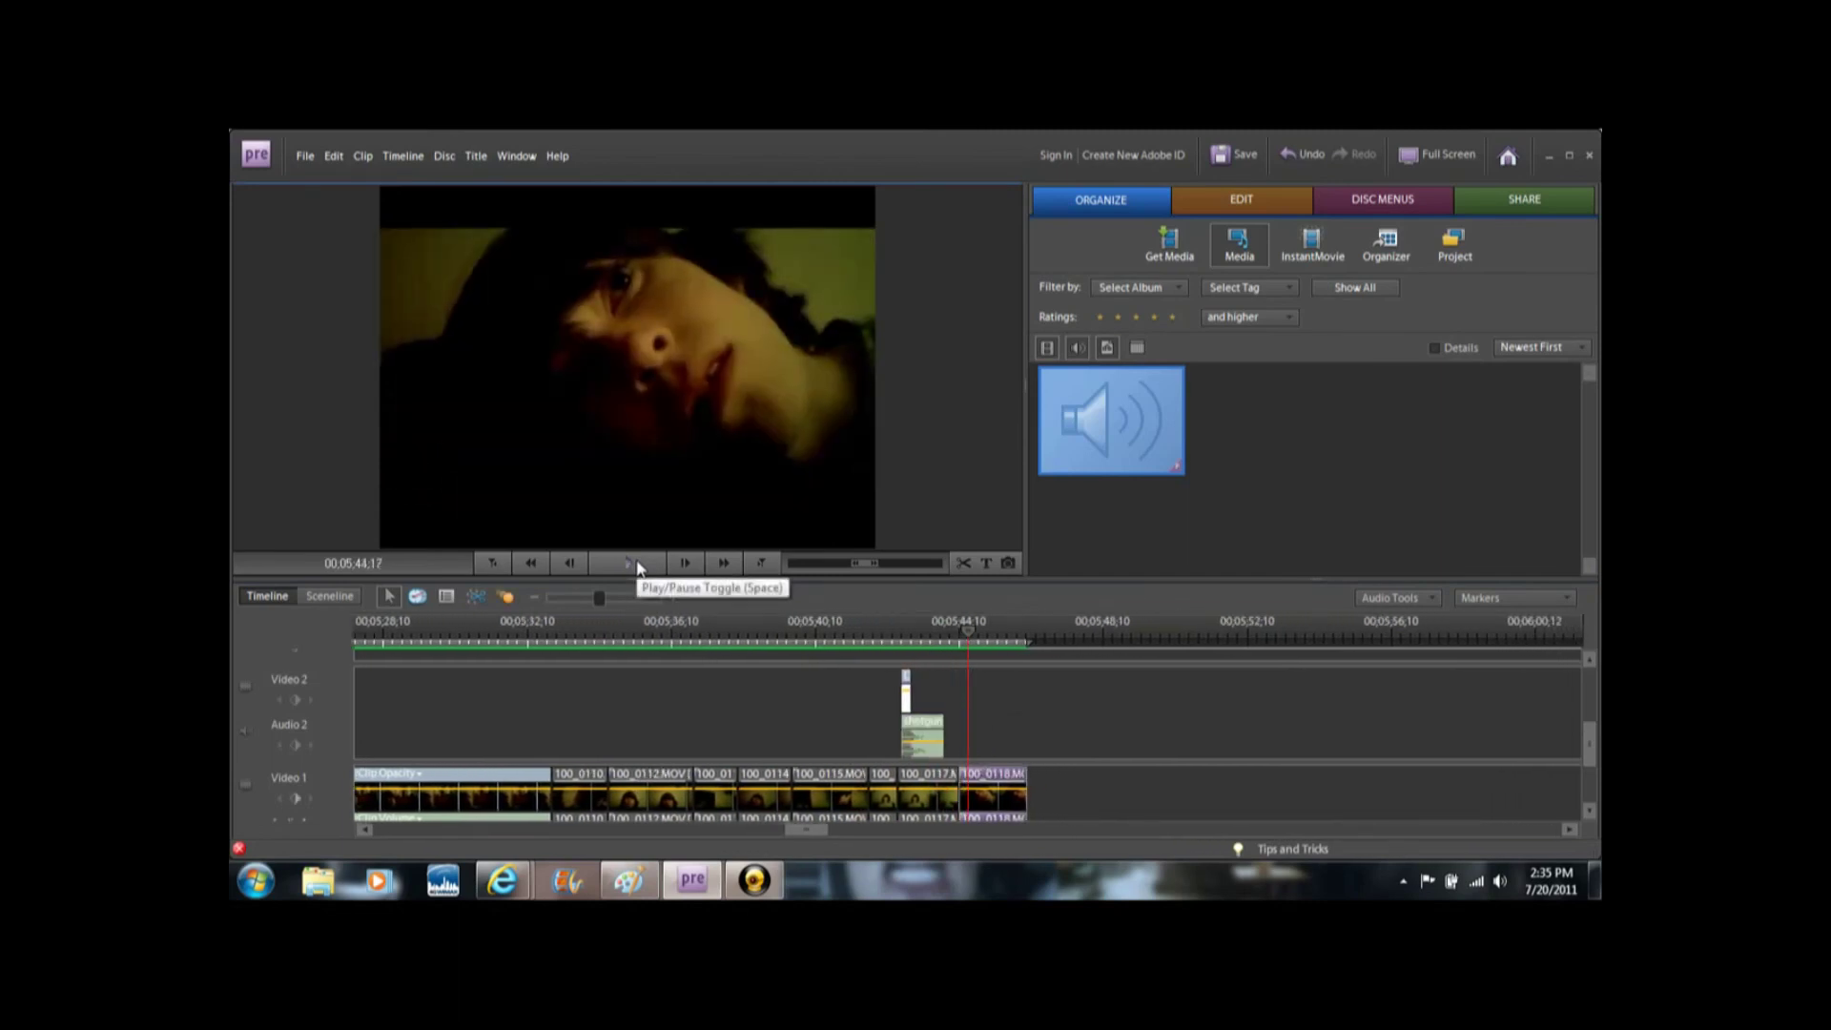